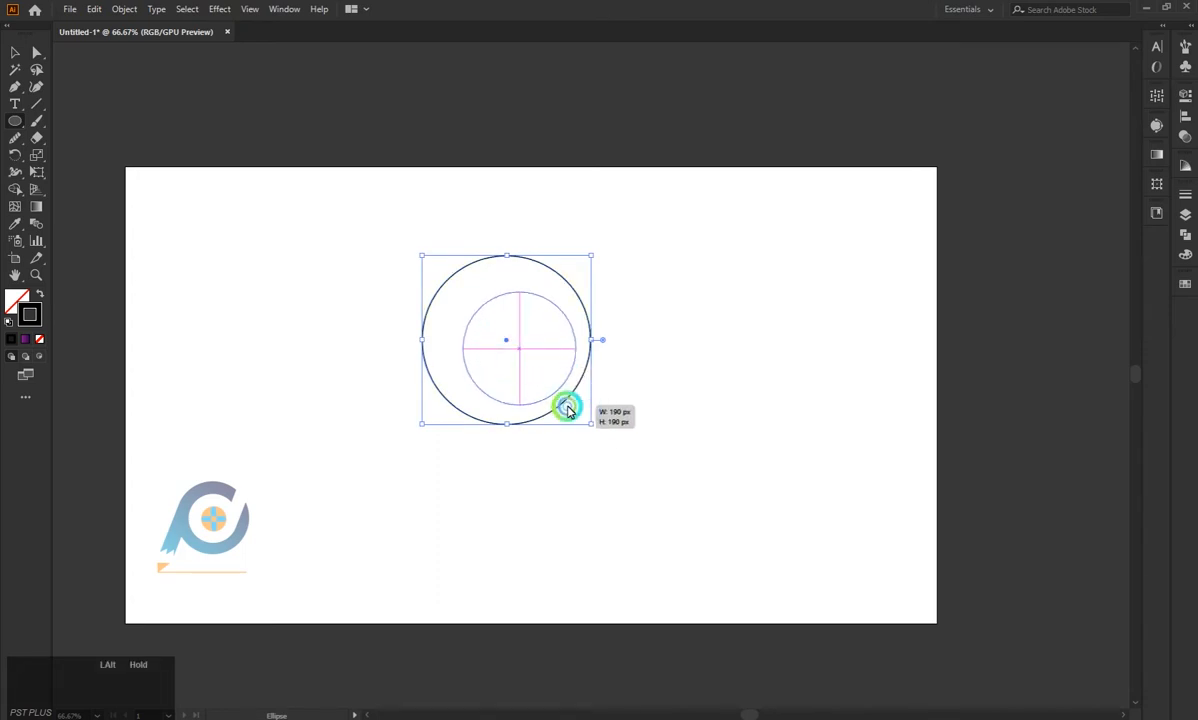
- Draw two smaller circles inside the large circle, placing one against its lower-right edge and a smaller one near the top
left_click_drag(556, 387, 535, 373)
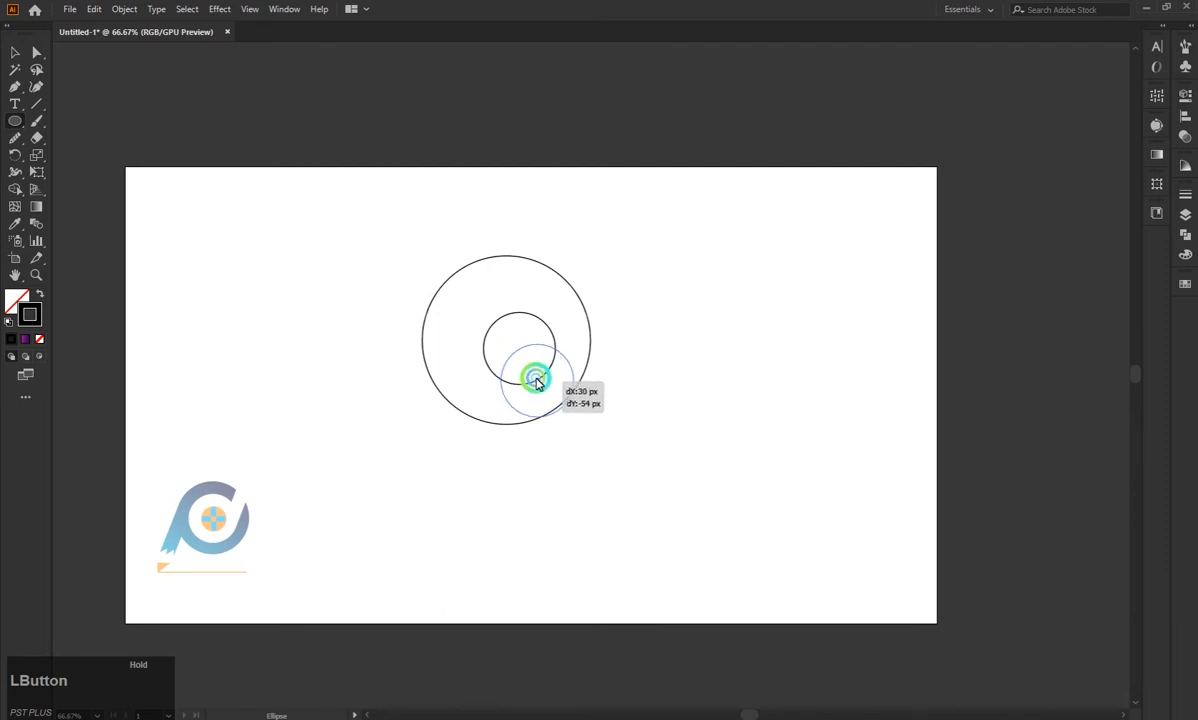
left_click_drag(535, 380, 535, 380)
scroll(535, 380, "up", 2)
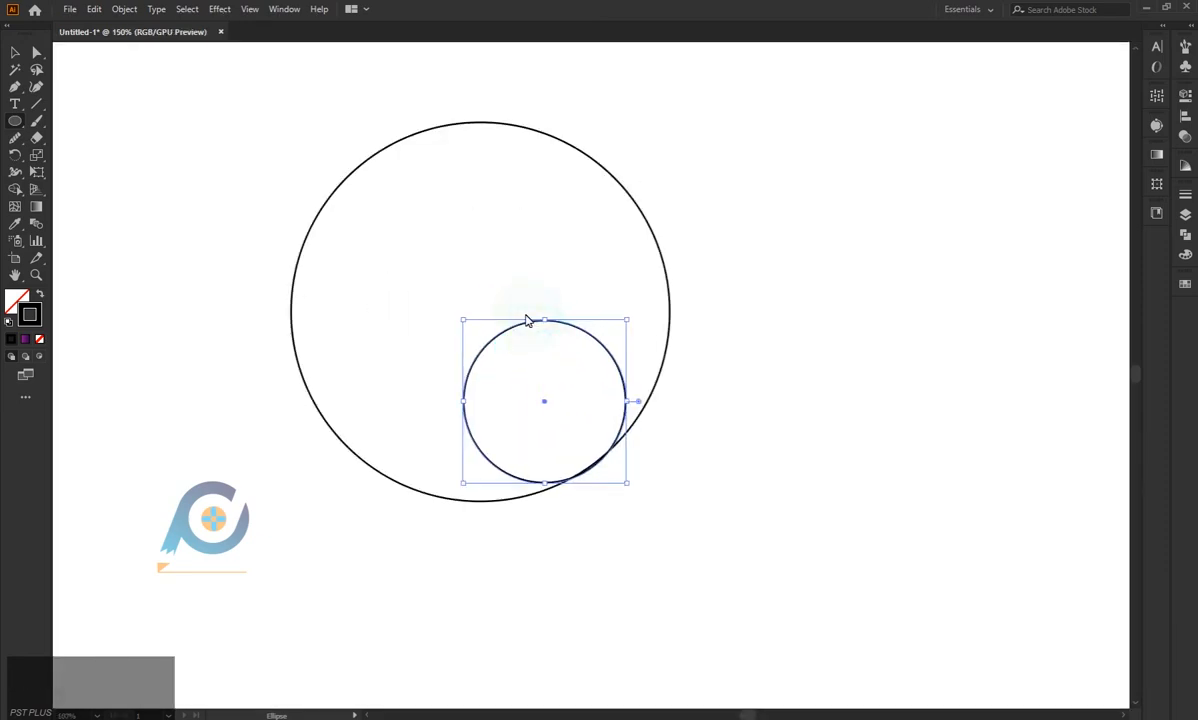
scroll(525, 330, "up", 2)
left_click_drag(520, 284, 564, 334)
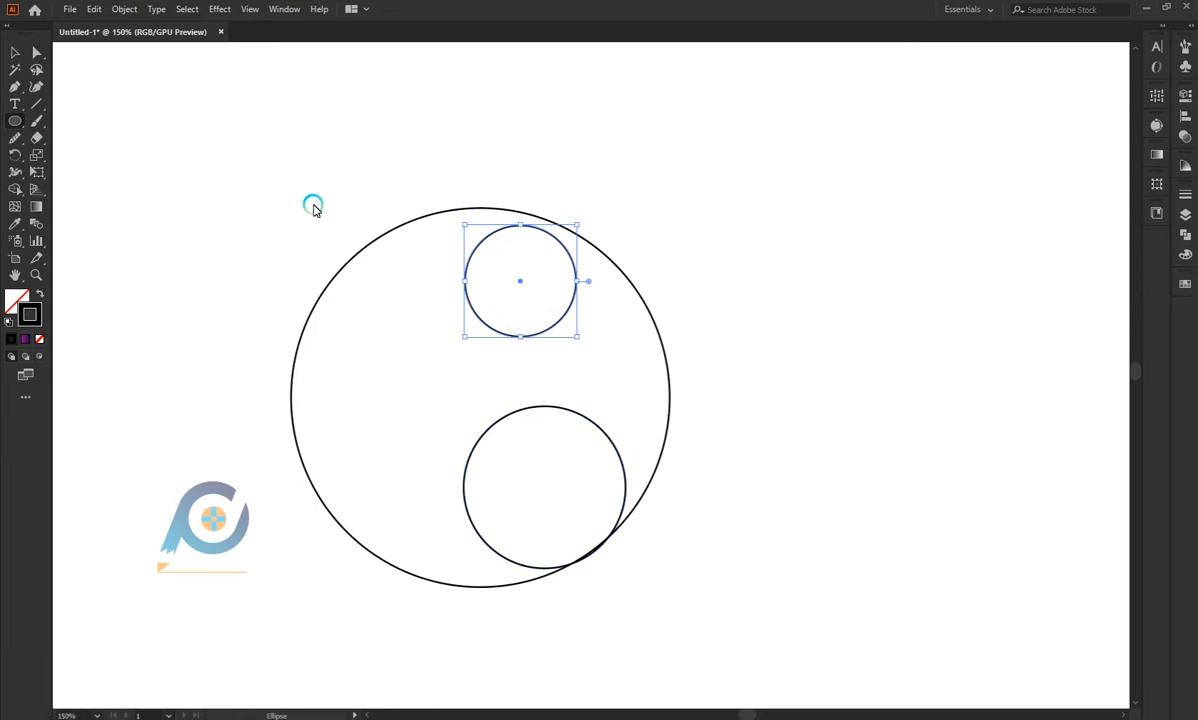
- Enlarge the lower inner circle proportionally and shift it slightly up-left so its edge touches the large circle's lower-right edge
left_click(17, 56)
left_click(484, 356)
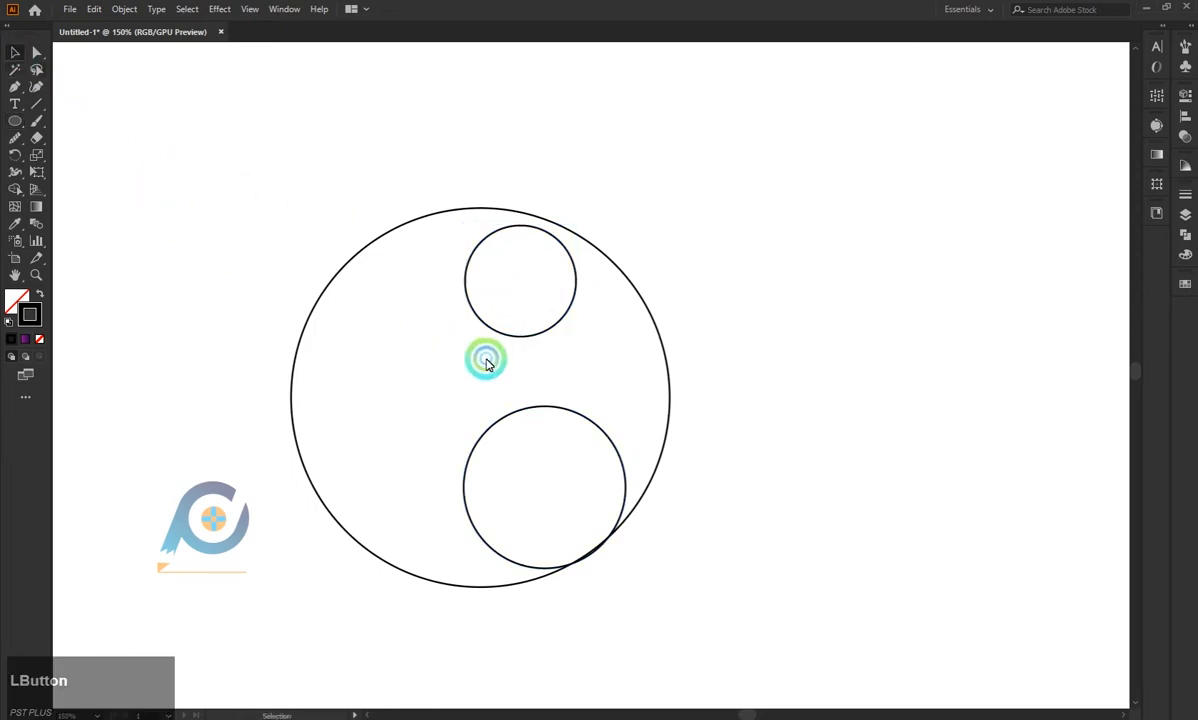
left_click(544, 407)
left_click_drag(544, 407, 537, 369)
left_click(727, 444)
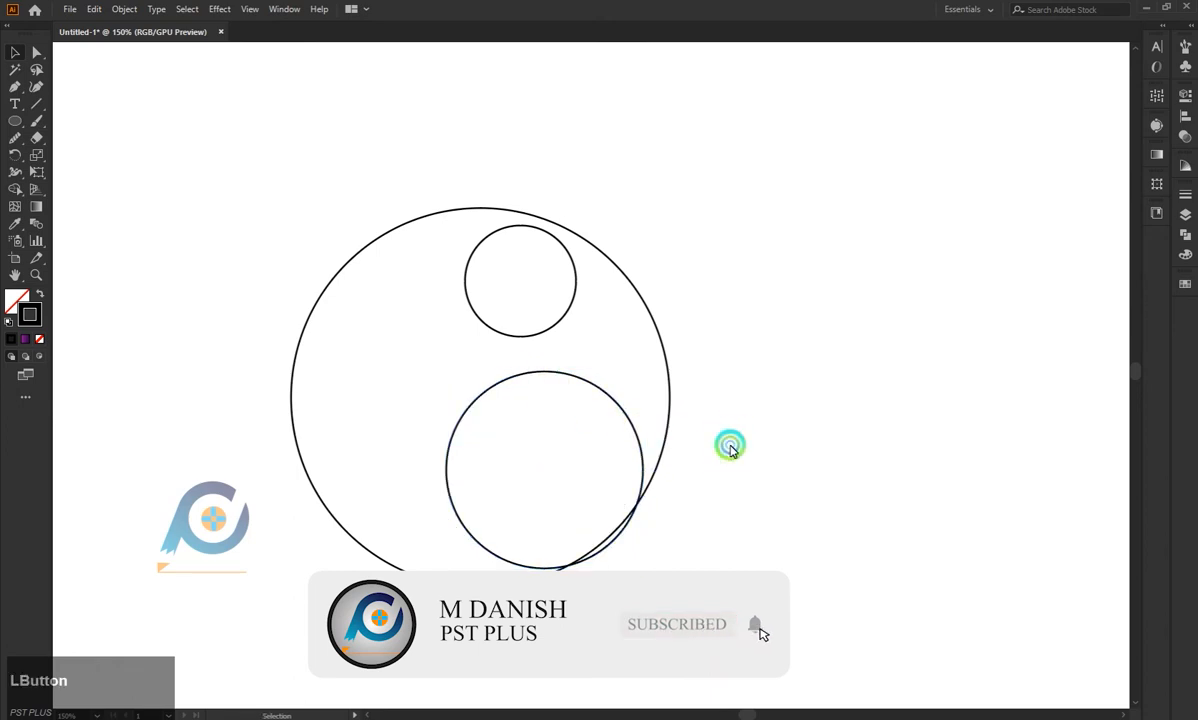
left_click(630, 520)
left_click_drag(630, 520, 626, 514)
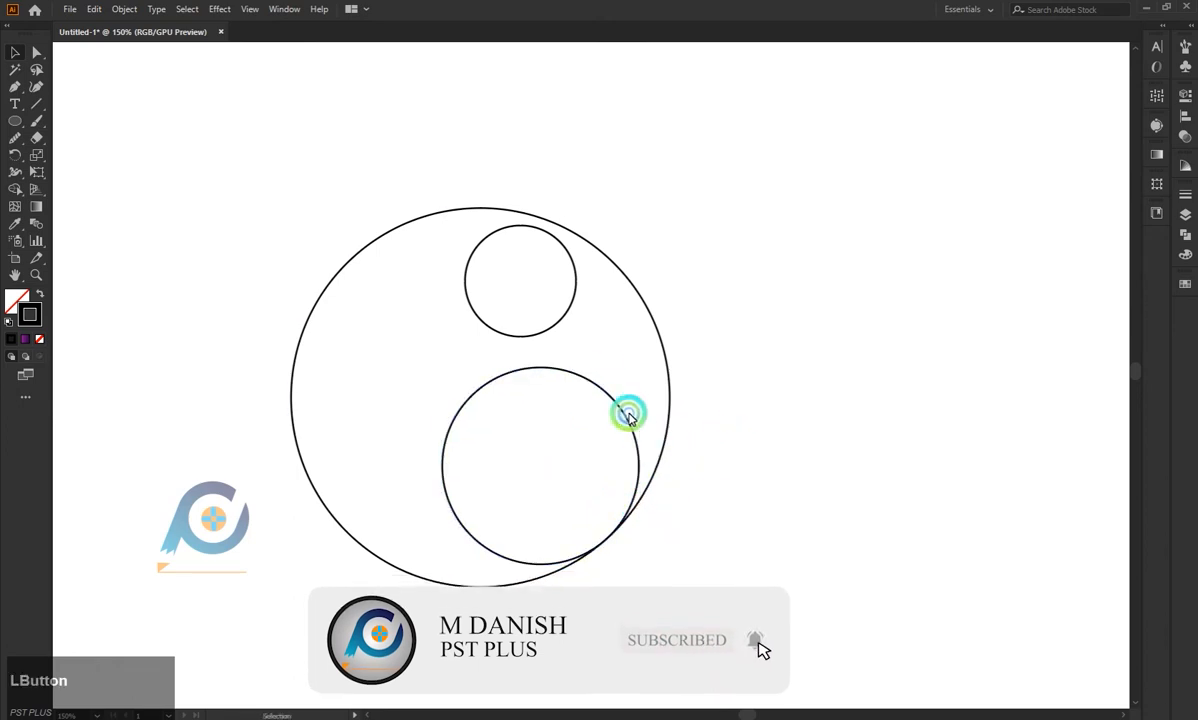
- Move the smallest circle down and slightly right so it rests on top of the lower inner circle
left_click(565, 323)
left_click_drag(565, 323, 577, 354)
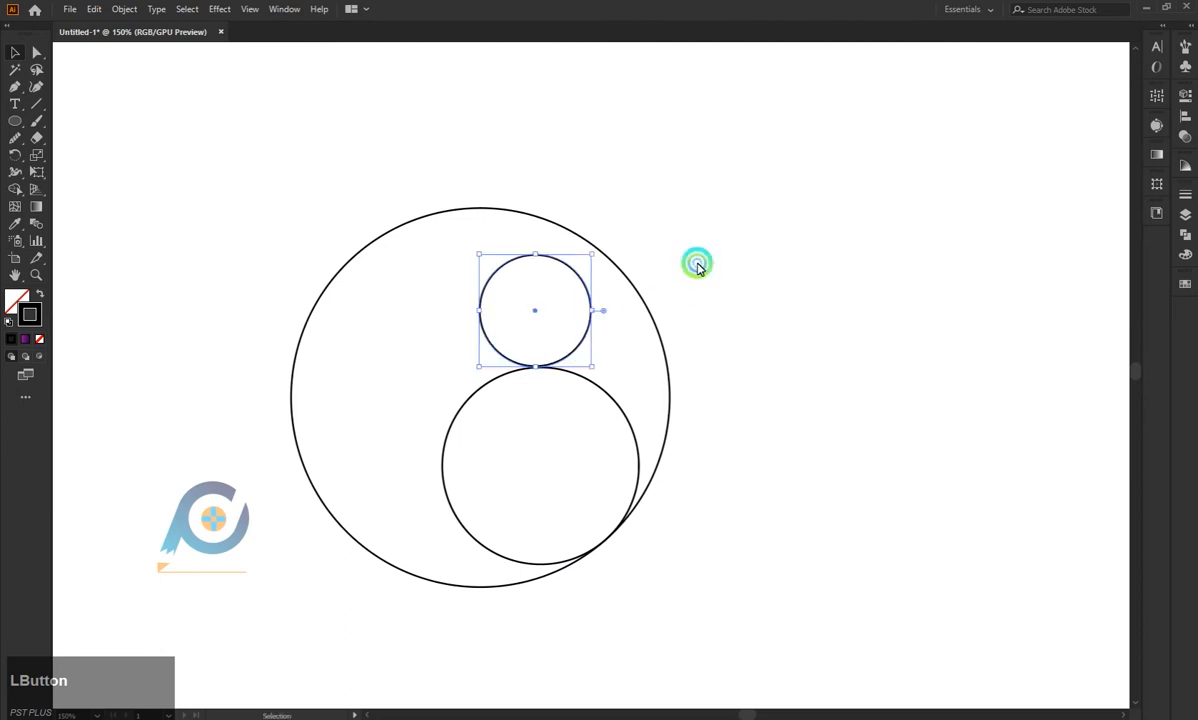
left_click(695, 265)
- Shrink the large circle proportionally from its upper edge until it meets the smallest circle's upper-right side
left_click(516, 218)
left_click_drag(483, 212, 484, 243)
left_click(578, 182)
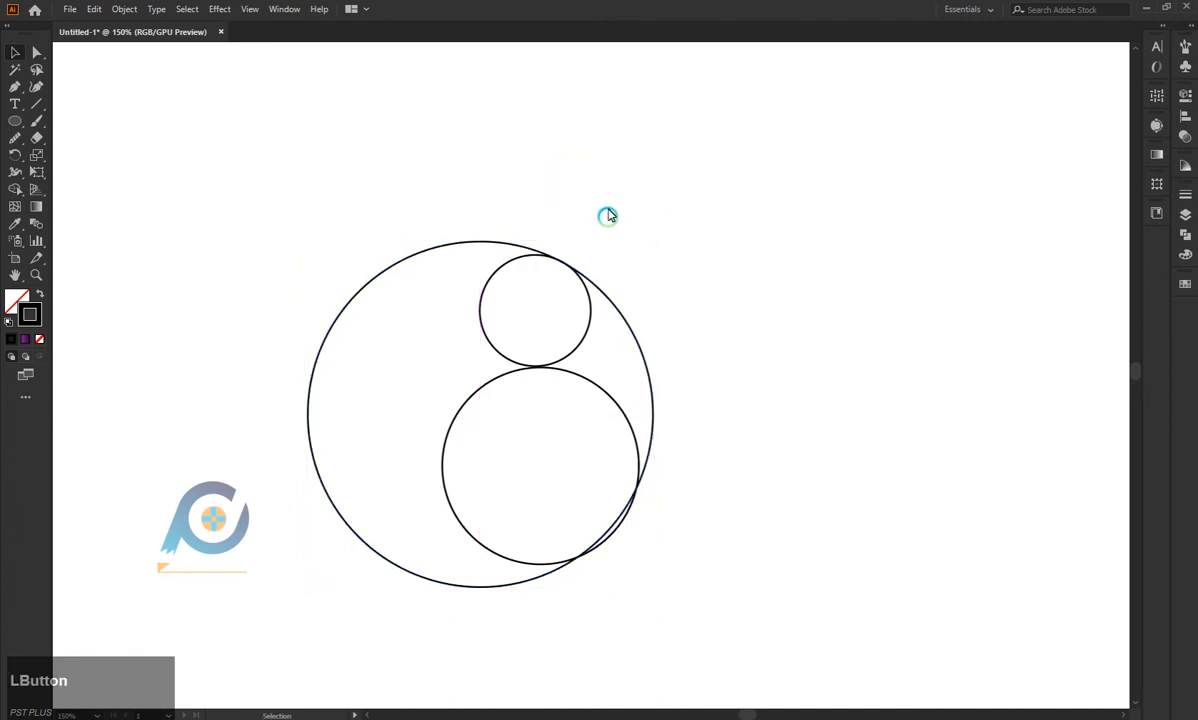
left_click_drag(598, 140, 94, 537)
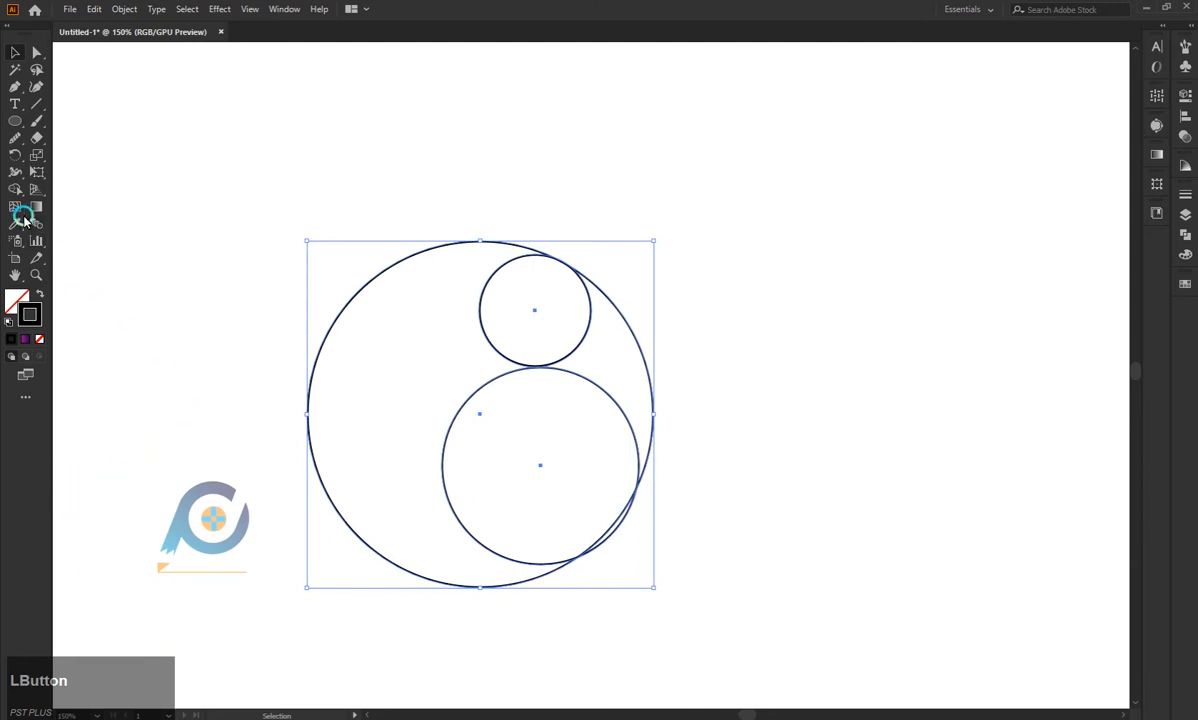
left_click(14, 192)
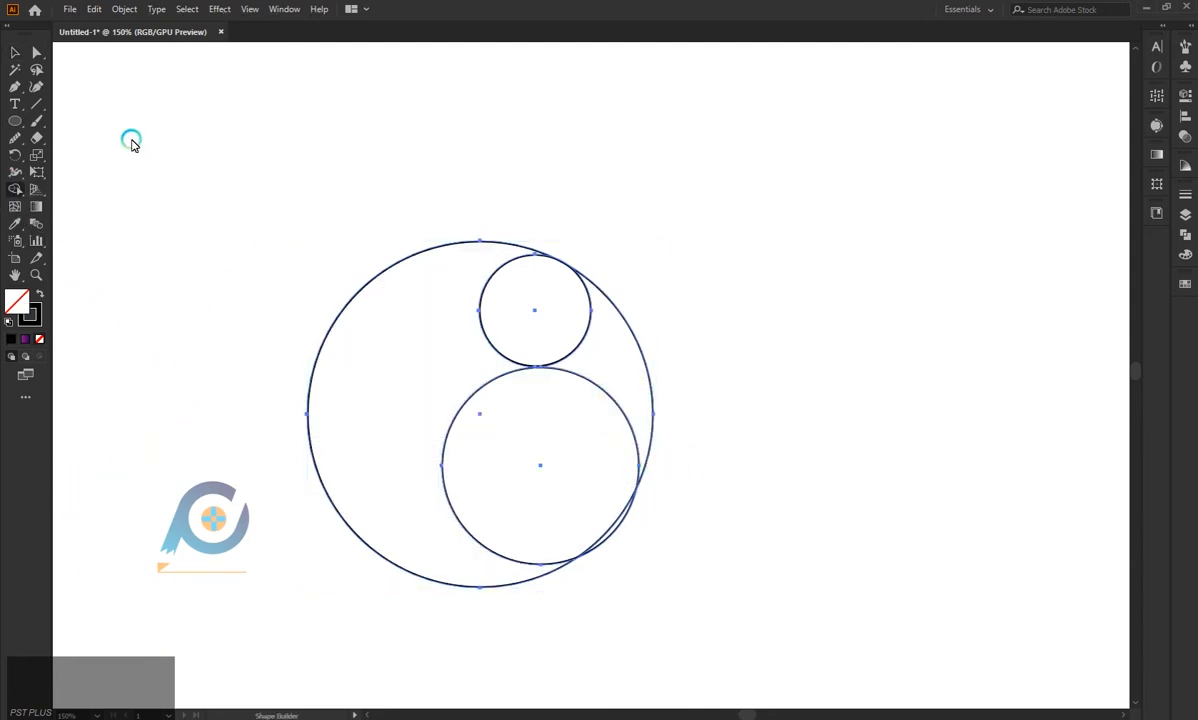
left_click(25, 53)
- Nudge the smallest circle so its bottom just touches the top of the lower inner circle
left_click(342, 299)
left_click(553, 367)
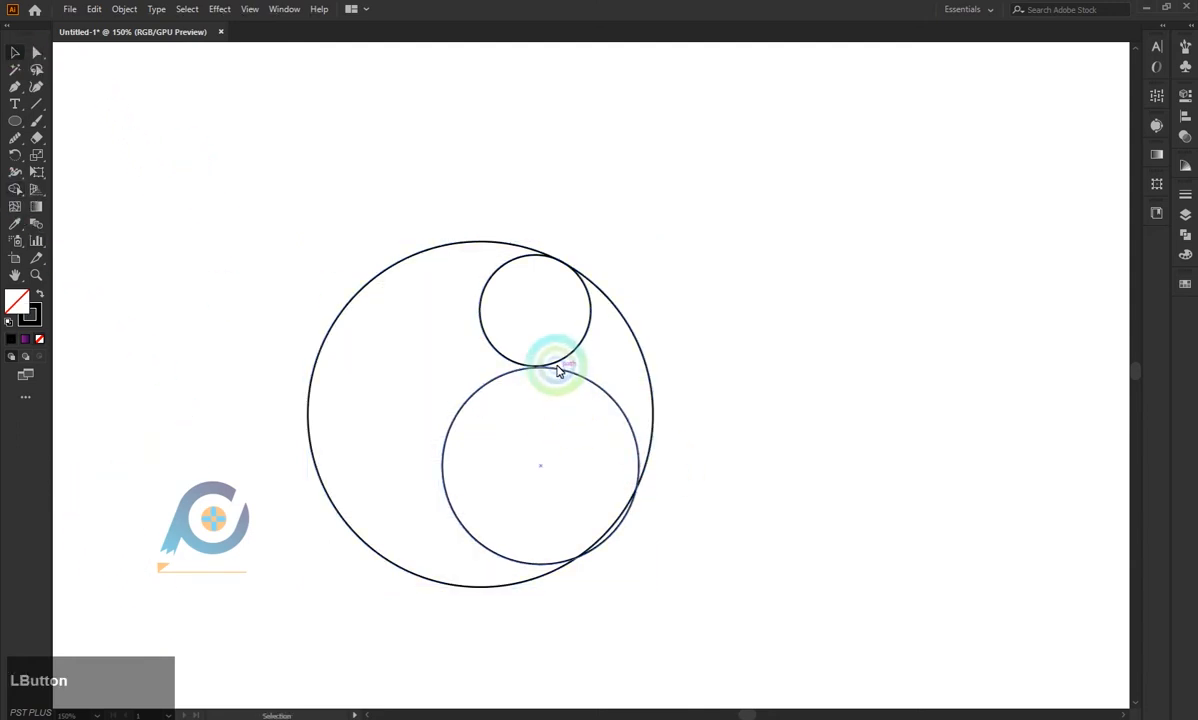
left_click(555, 363)
left_click_drag(555, 363, 527, 356)
scroll(533, 370, "up", 5)
left_click(531, 374)
left_click(510, 435)
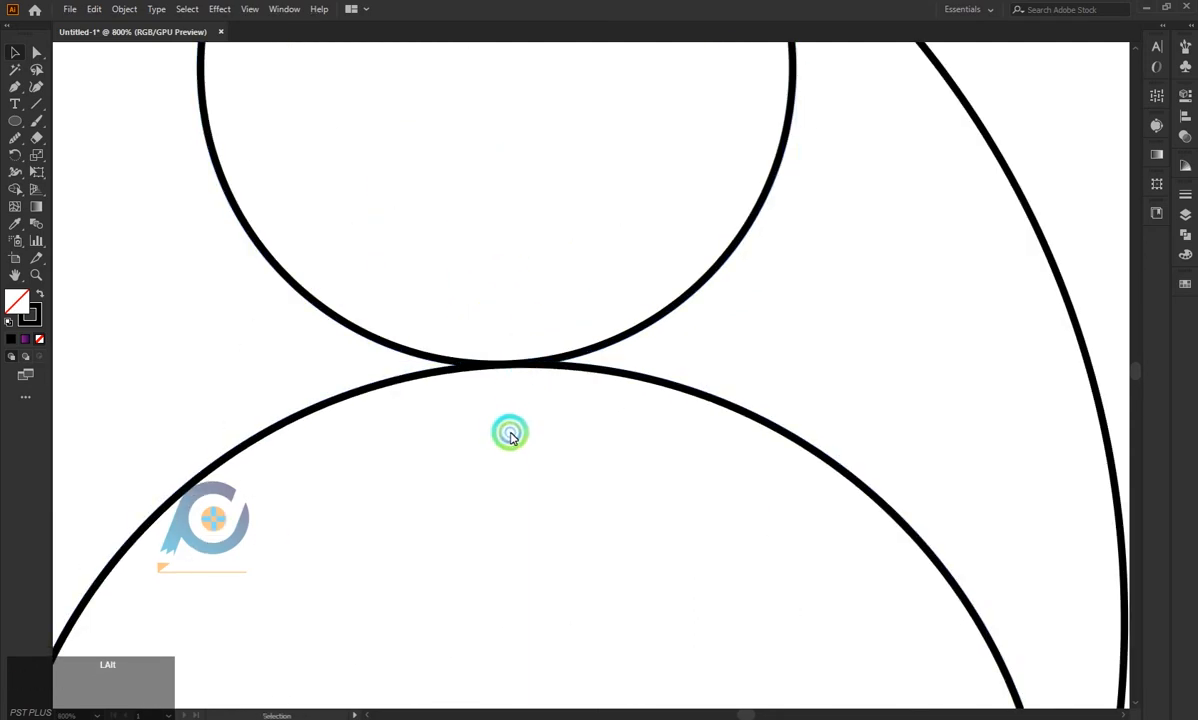
- Select all three circles and use Shape Builder to remove the lower inner circle and the large circle's areas to its right
scroll(510, 435, "down", 3)
left_click_drag(368, 318, 600, 588)
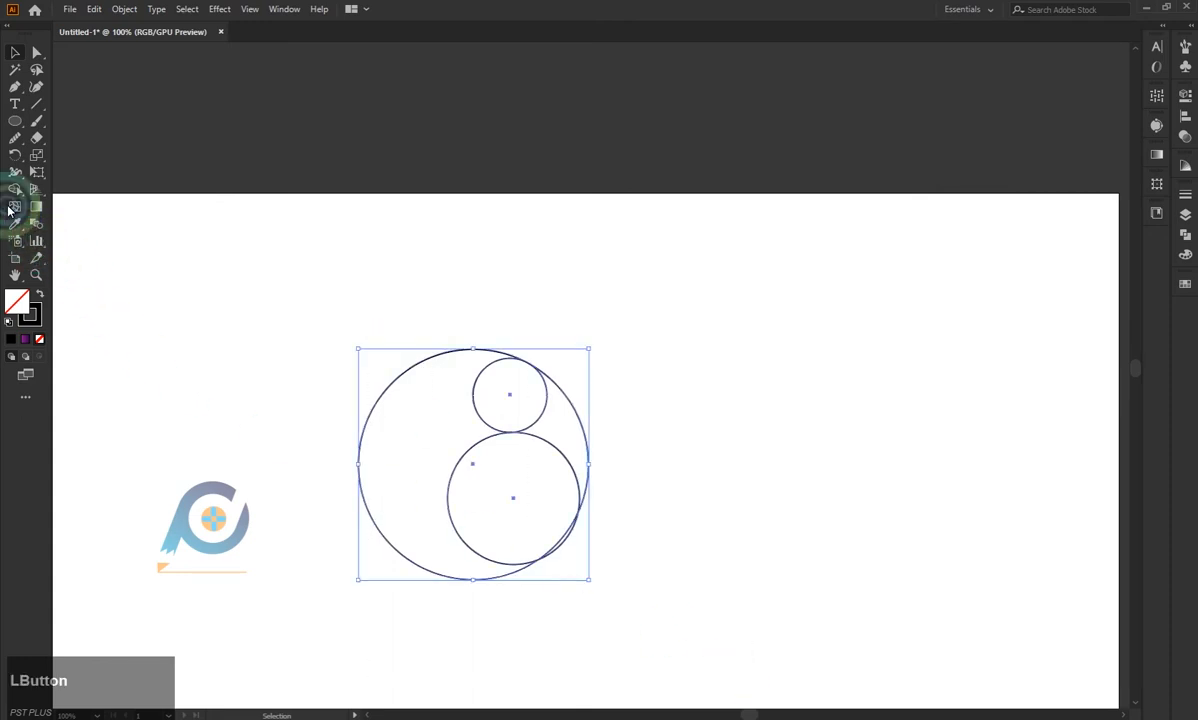
left_click(15, 189)
left_click(564, 444, "alt")
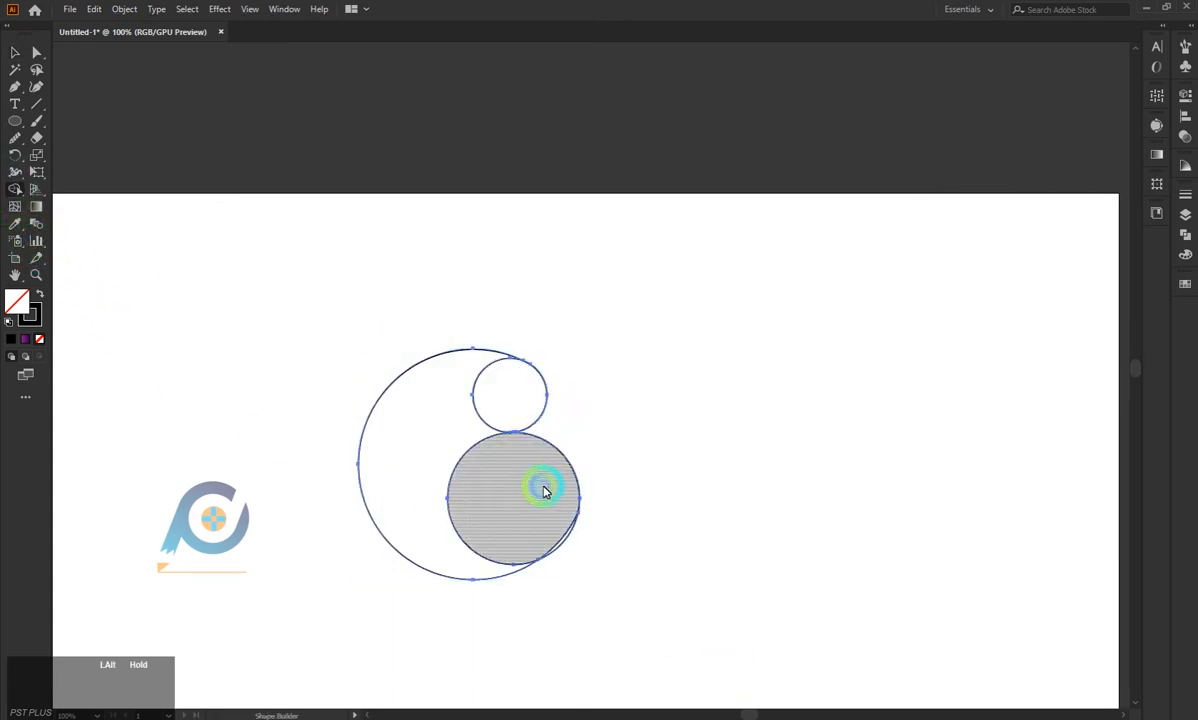
left_click(543, 484, "alt")
left_click(565, 530, "alt")
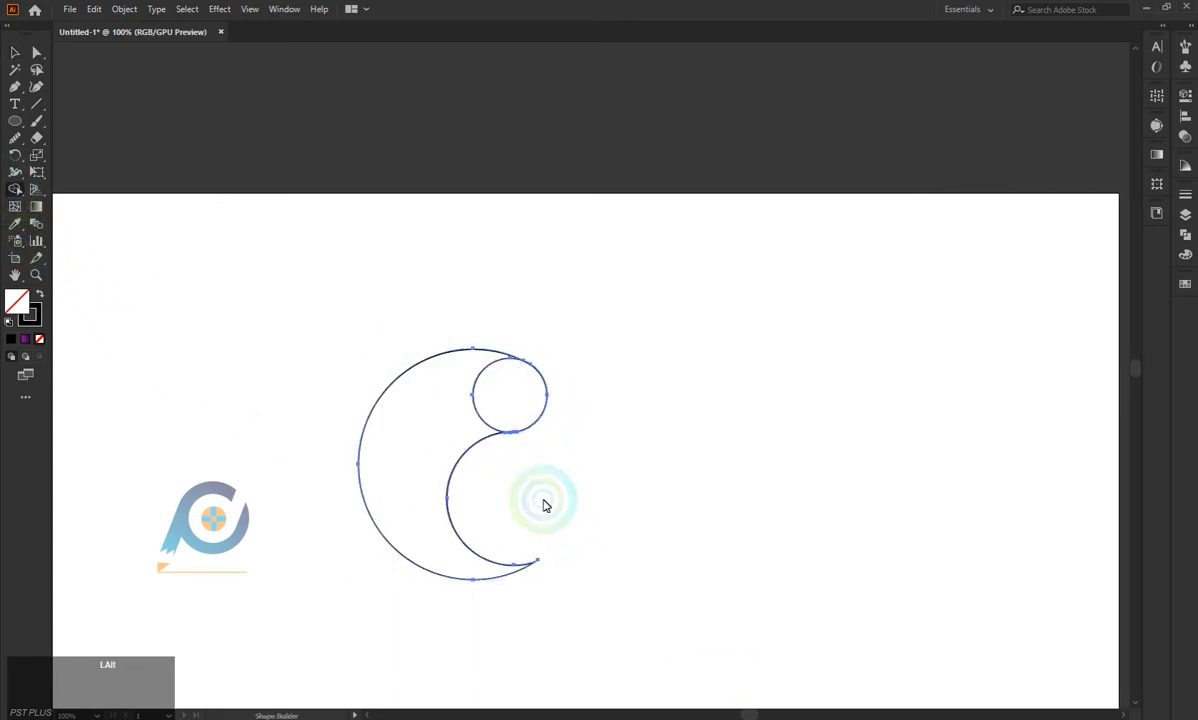
- Merge the smallest circle with the crescent body into one shape using Shape Builder
scroll(500, 430, "up", 2)
left_click_drag(516, 350, 429, 354)
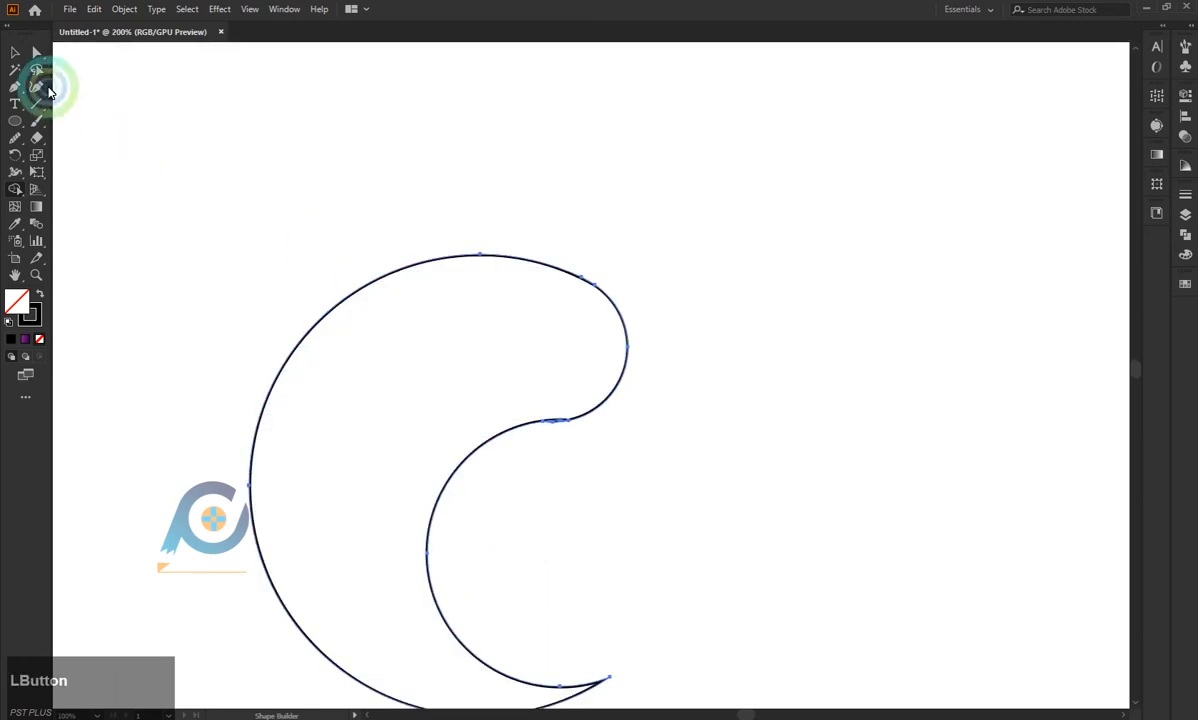
left_click(15, 52)
left_click(500, 195)
- Move the merged crescent aside and delete the leftover fragments beside it
left_click(533, 346, "alt")
scroll(533, 346, "down", 1)
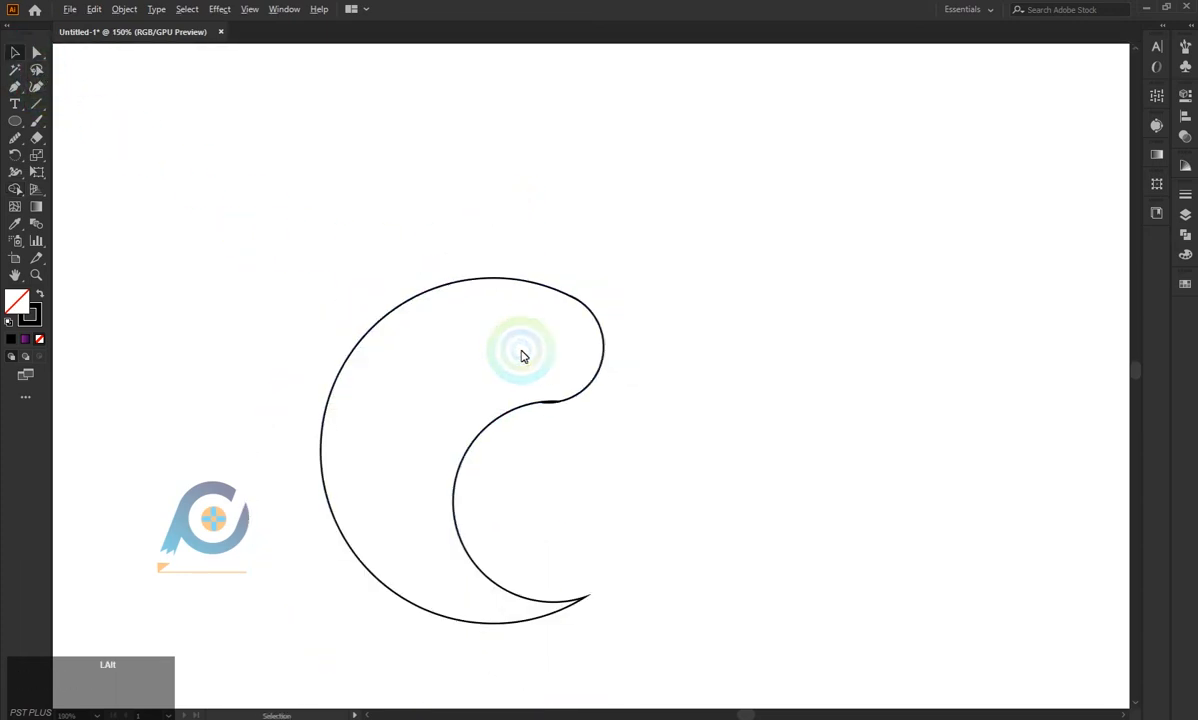
left_click_drag(393, 307, 229, 274)
left_click_drag(578, 292, 524, 449)
left_click_drag(645, 265, 565, 312)
key("BackSpace")
- Move the cleaned crescent shape back toward the middle of the artboard, slightly higher than before
left_click_drag(440, 298, 567, 321)
left_click(511, 356)
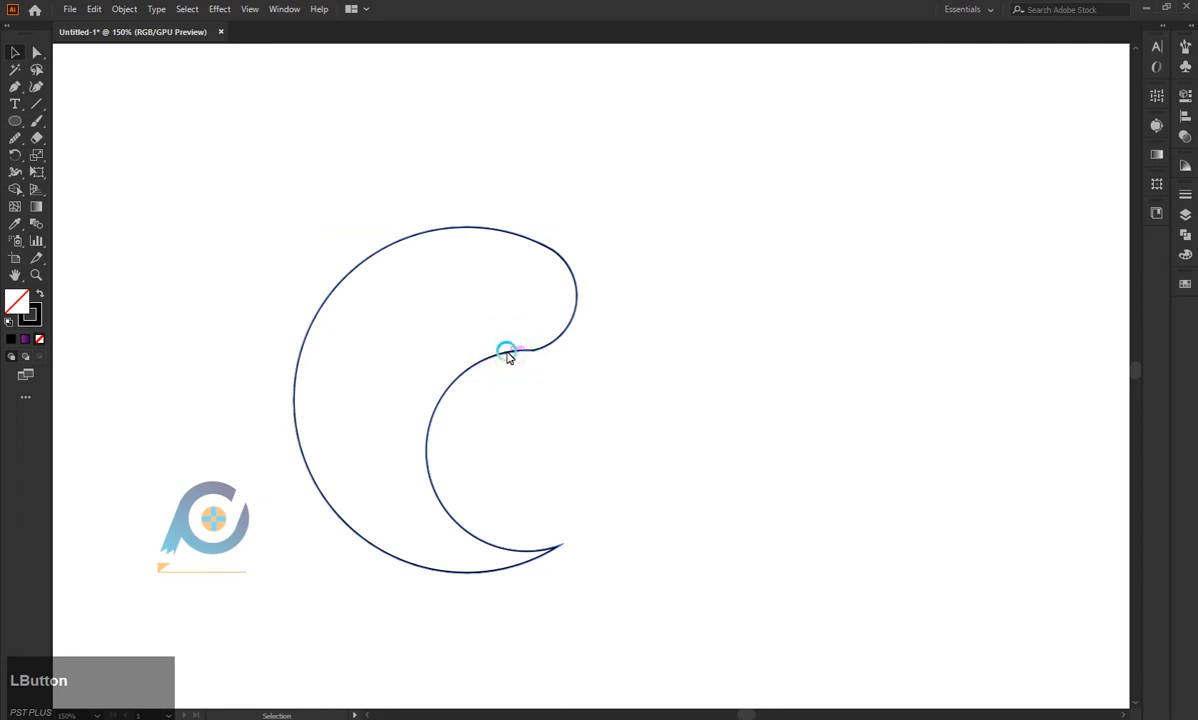
left_click_drag(507, 357, 510, 356)
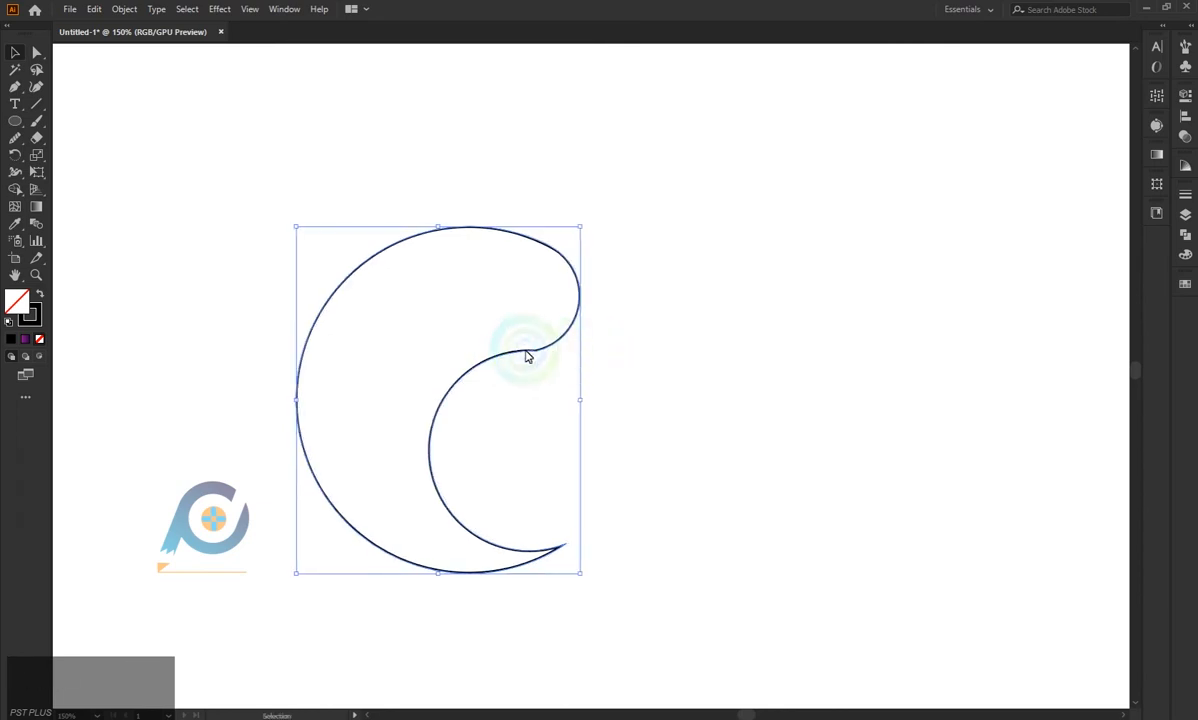
left_click(508, 356)
left_click_drag(508, 356, 473, 313)
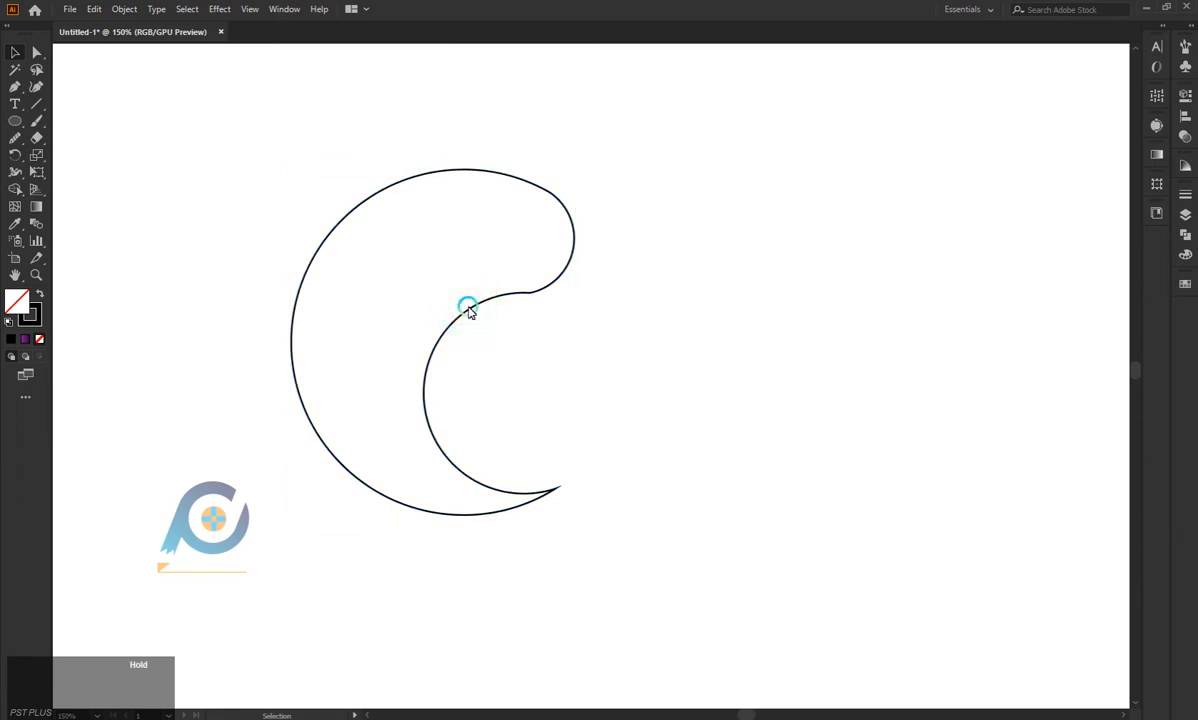
- Duplicate the crescent, placing the copy slightly right of and below the original so the two overlap
left_click(468, 310, "alt")
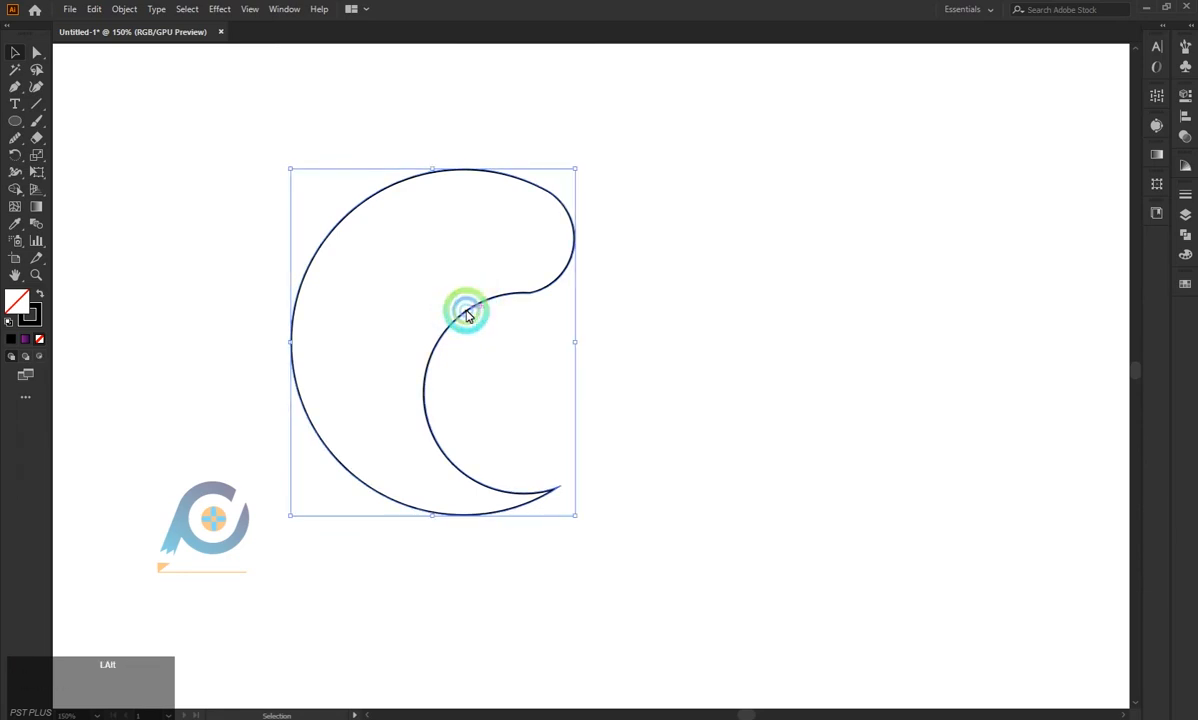
left_click_drag(466, 314, 531, 334)
left_click(762, 332)
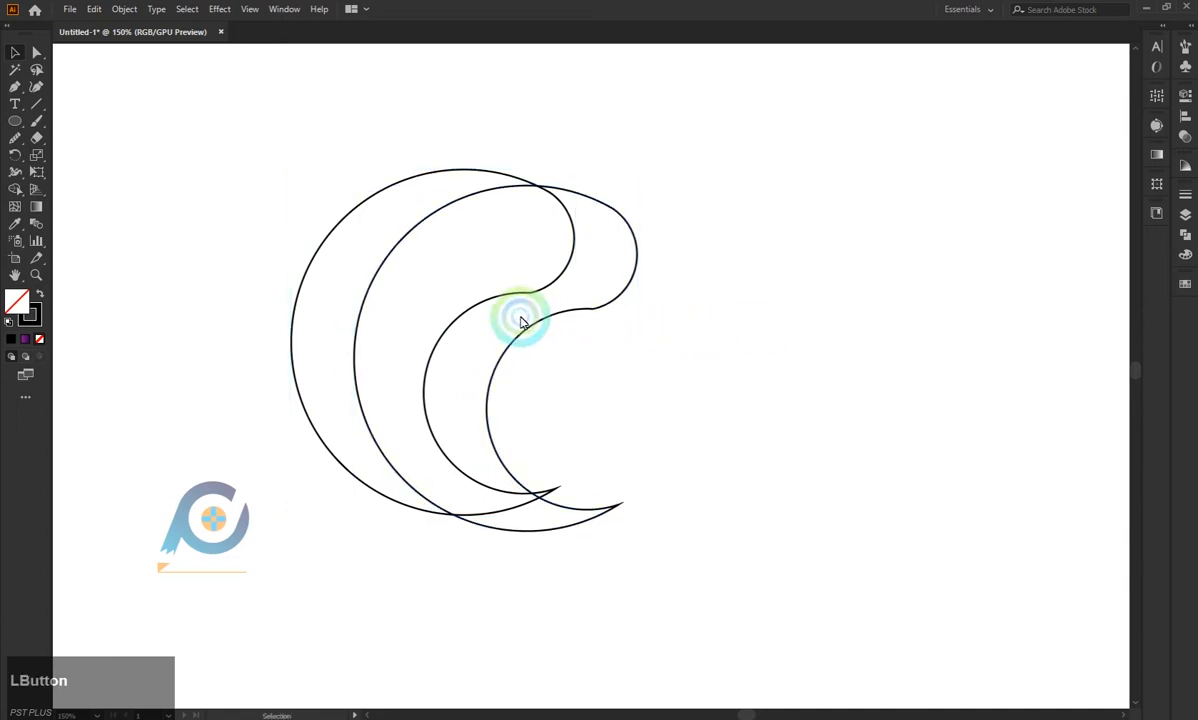
- Select both crescents and use Shape Builder to remove the copy's areas outside the original, leaving a curved dividing line
left_click_drag(433, 237, 612, 428)
left_click(15, 189)
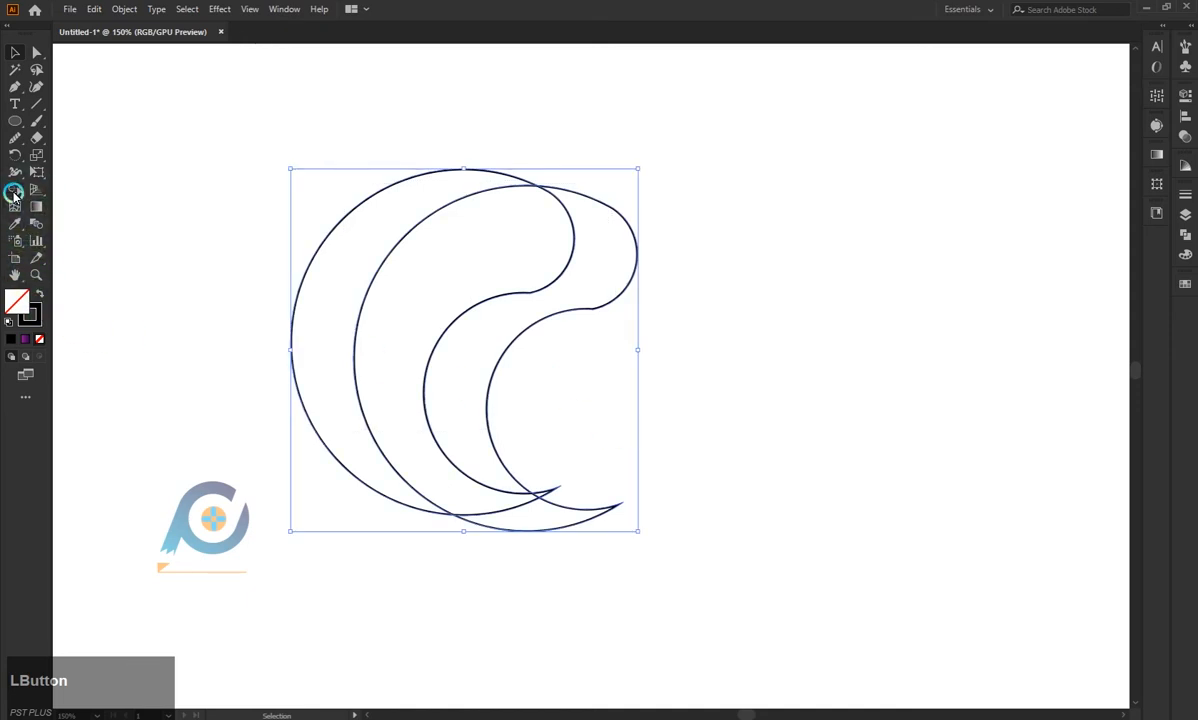
left_click(476, 353, "alt")
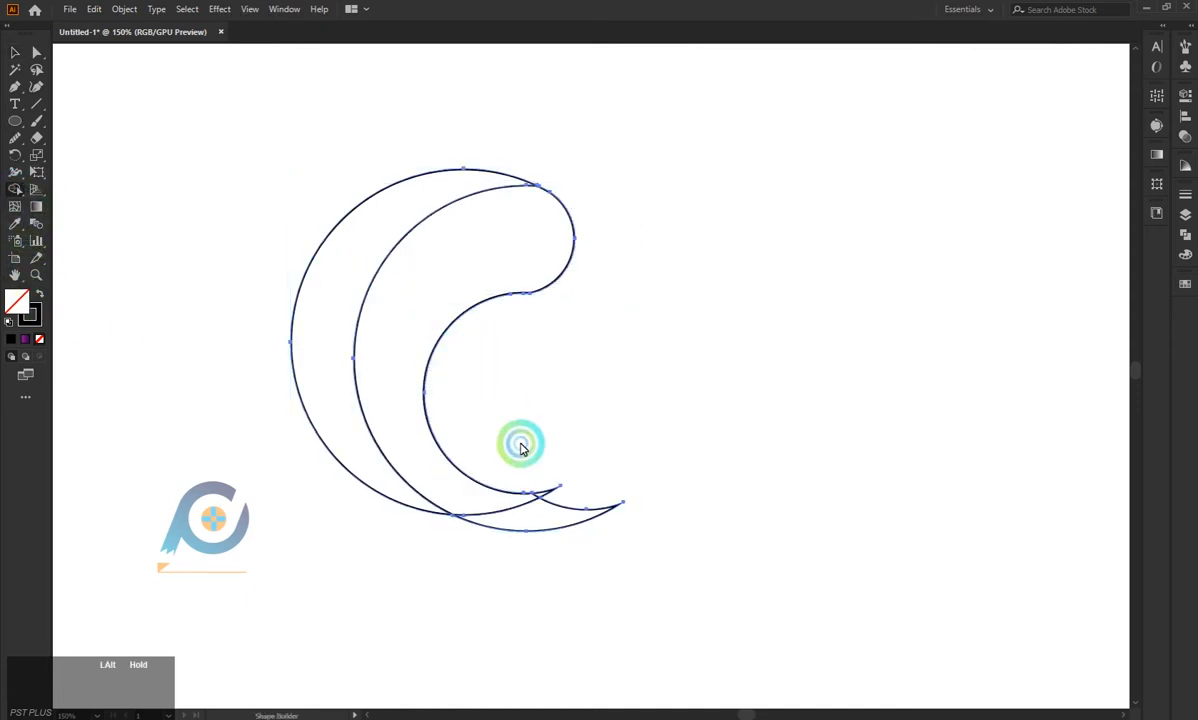
left_click(540, 497)
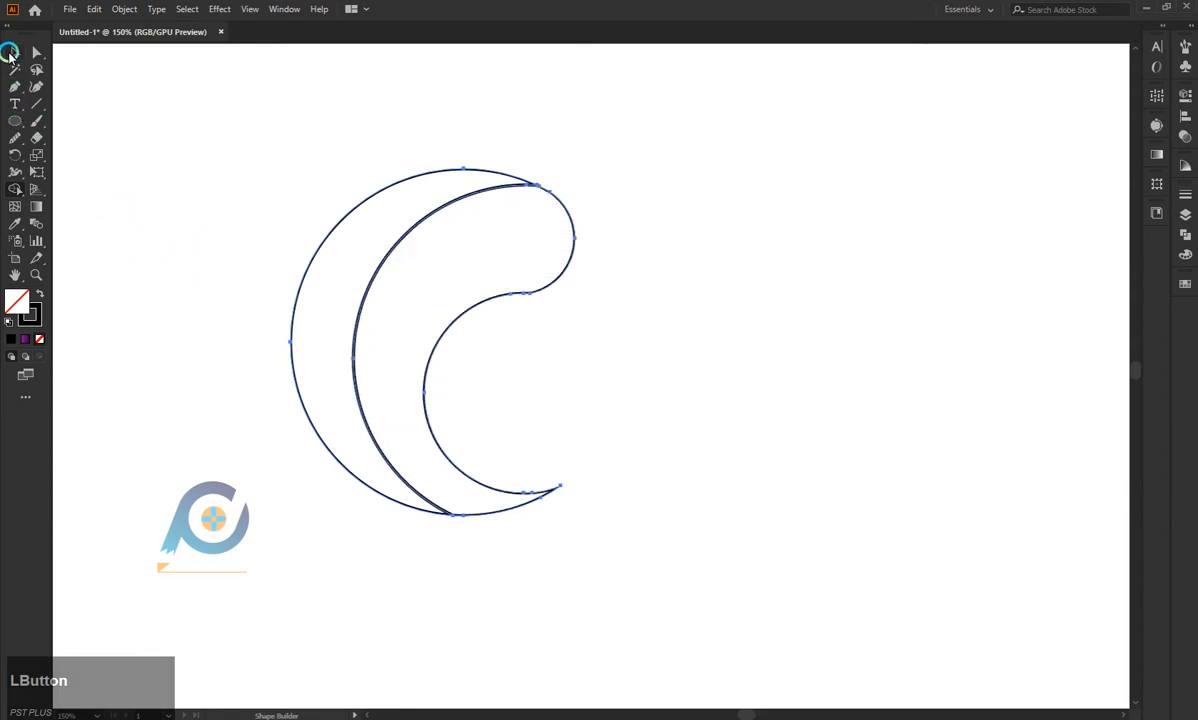
left_click(10, 52)
left_click(63, 151)
- Draw a circle over the crescent's inner opening and stretch its bottom edge just below the crescent
left_click(15, 120)
mouse_move(639, 334)
left_mouse_down()
mouse_move(774, 433)
mouse_move(634, 337)
mouse_move(530, 367)
left_mouse_up()
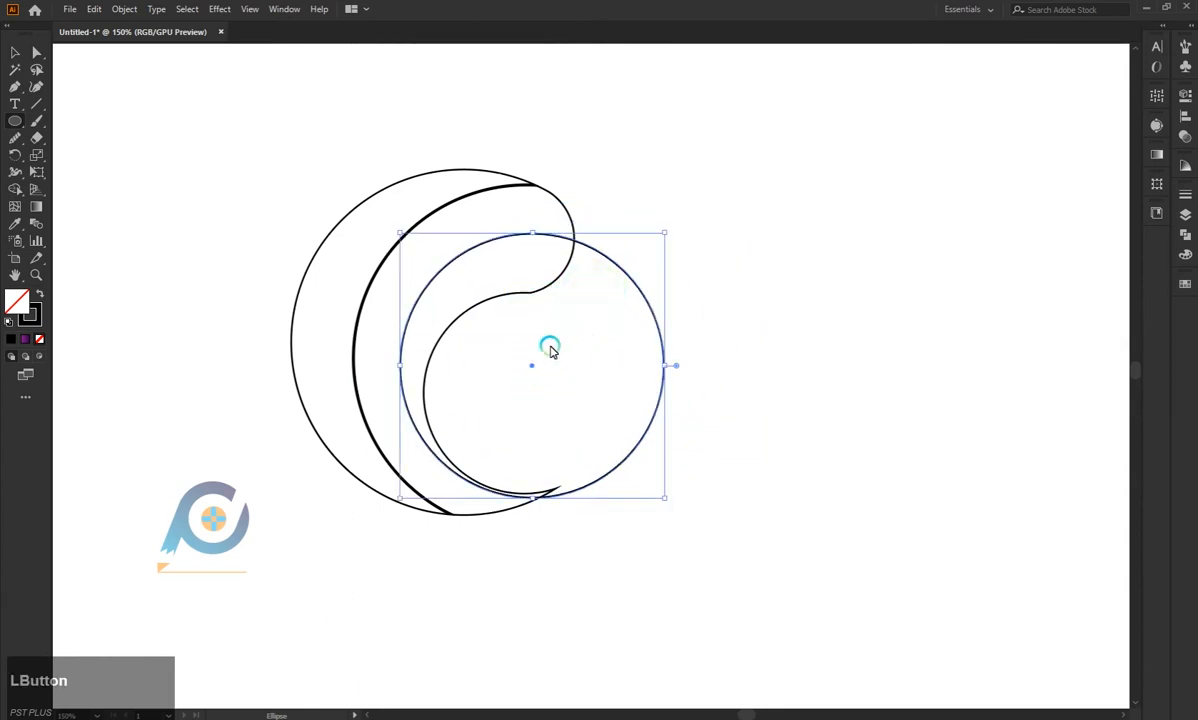
left_click(14, 51)
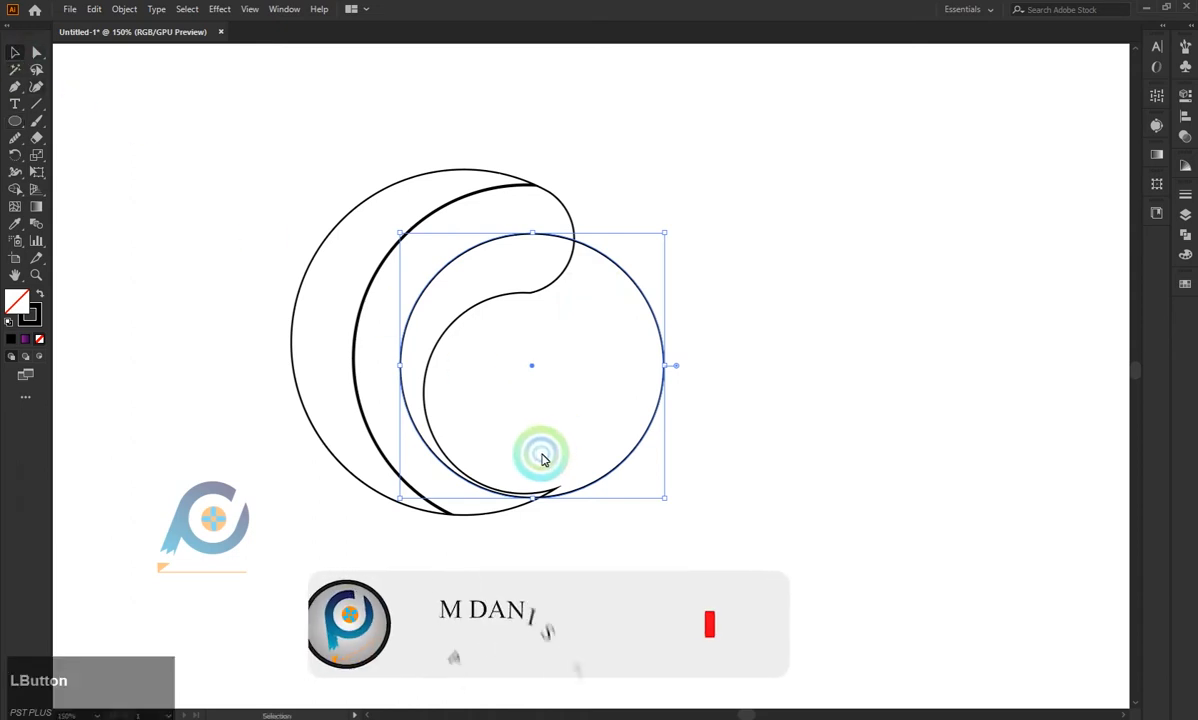
left_click_drag(531, 500, 529, 520)
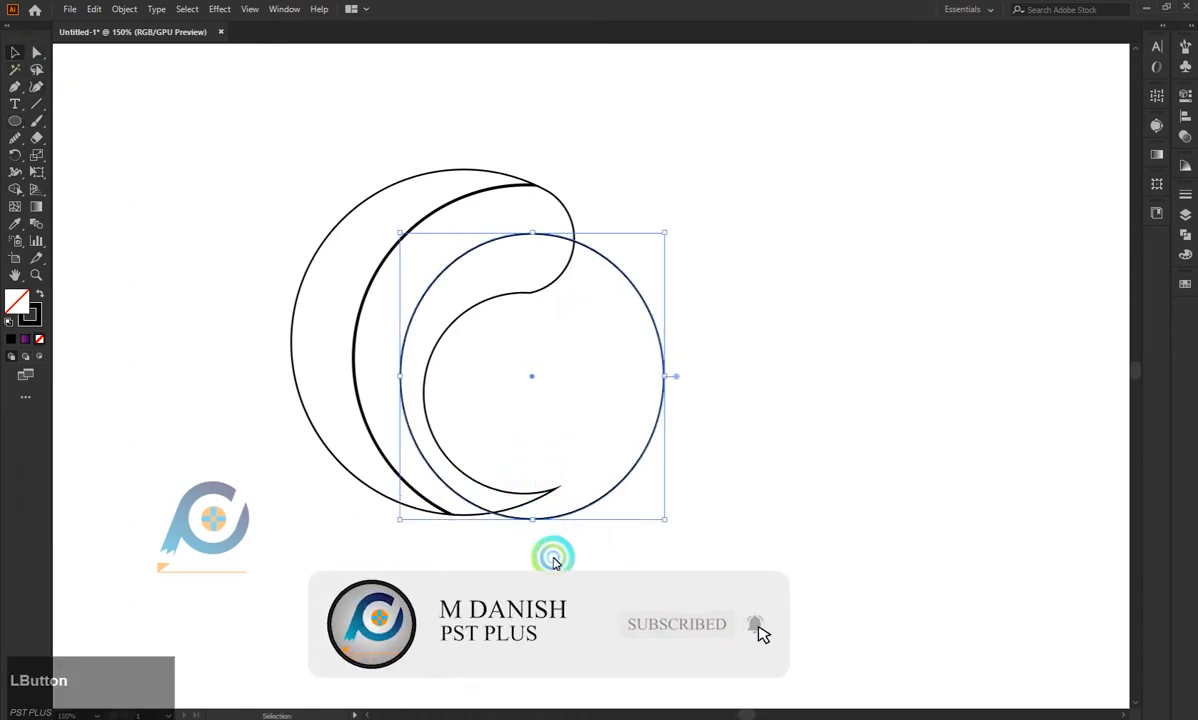
left_click(544, 556)
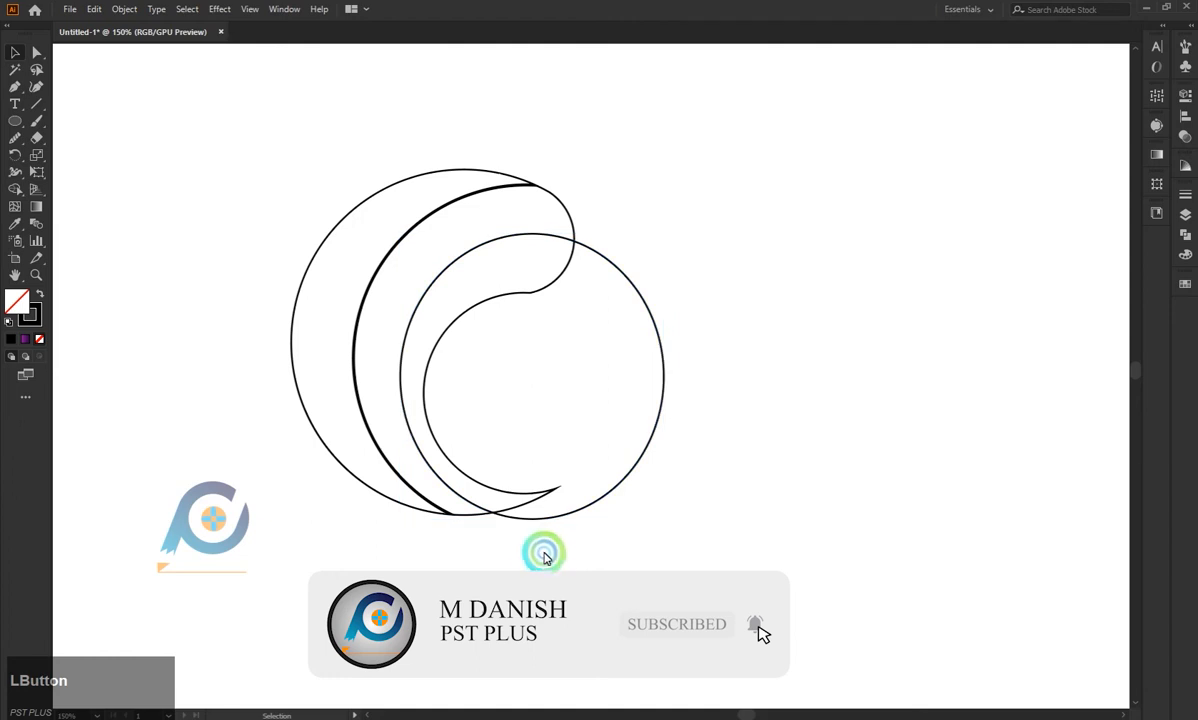
- Widen the circle toward the crescent's dividing line and raise its bottom edge to just inside the crescent's lowest point
left_click(536, 236)
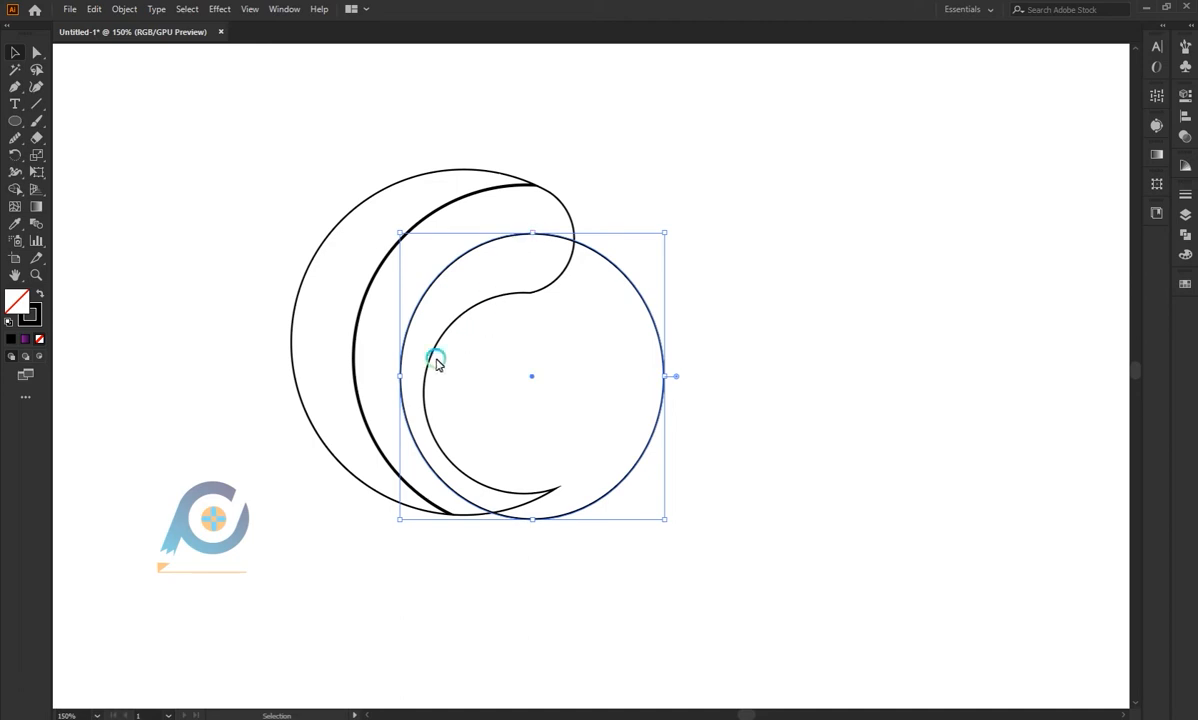
left_click_drag(399, 382, 386, 382)
left_click(489, 508)
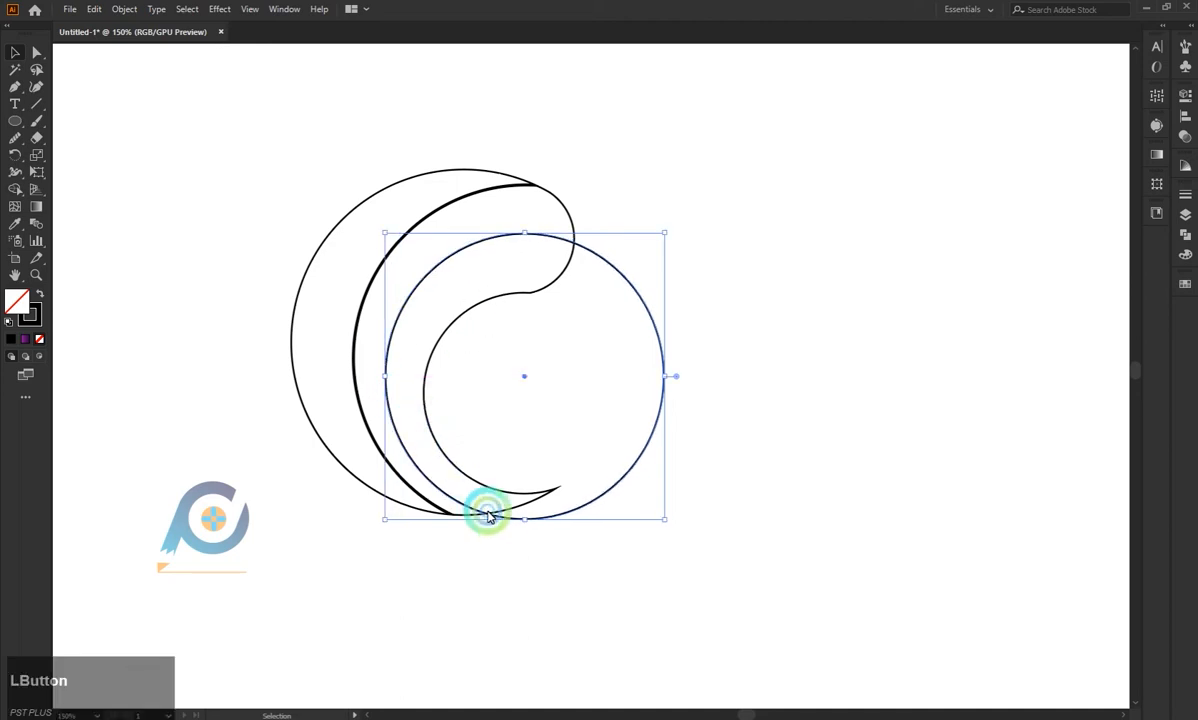
left_click(540, 548)
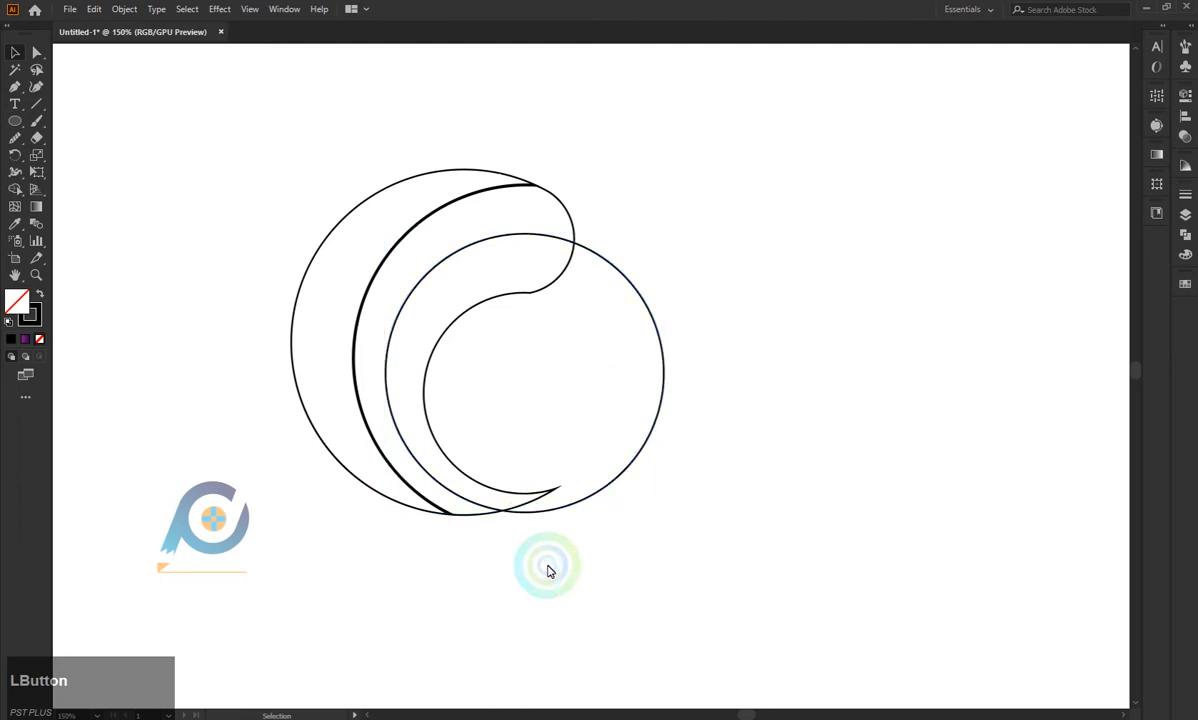
left_click(548, 570)
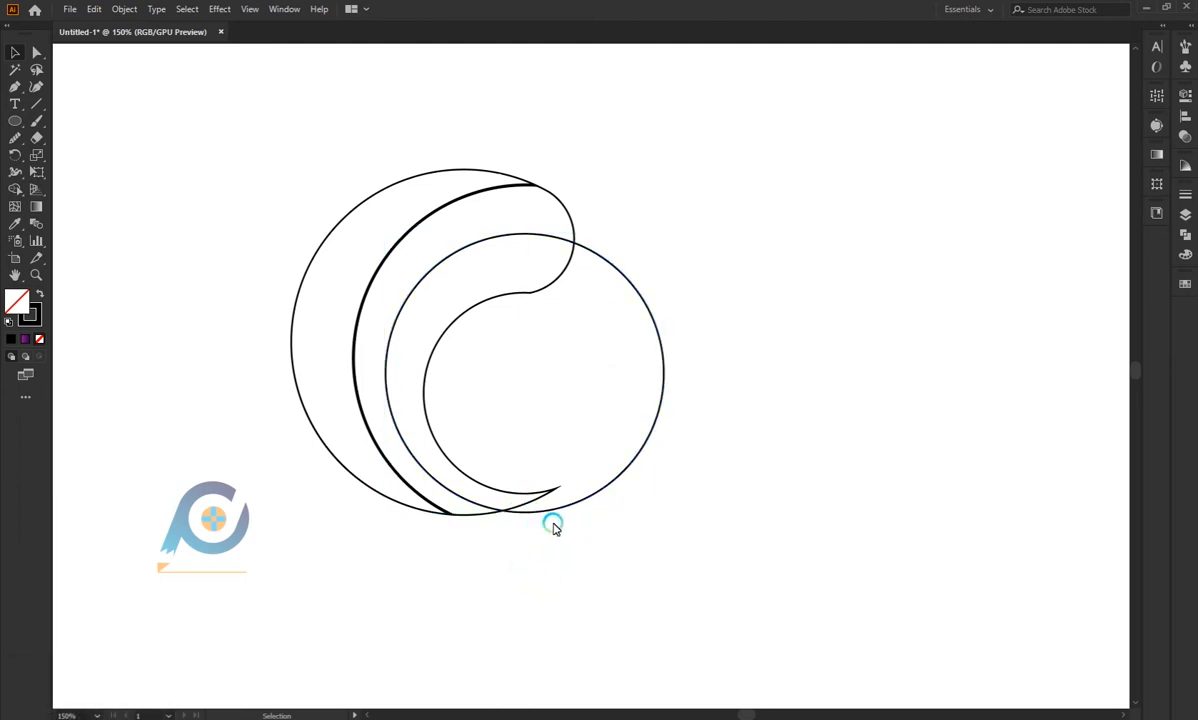
- Select the circle and crescent pieces and use Shape Builder to remove the circle's area outside the crescent, leaving three curved bands
left_click(531, 232)
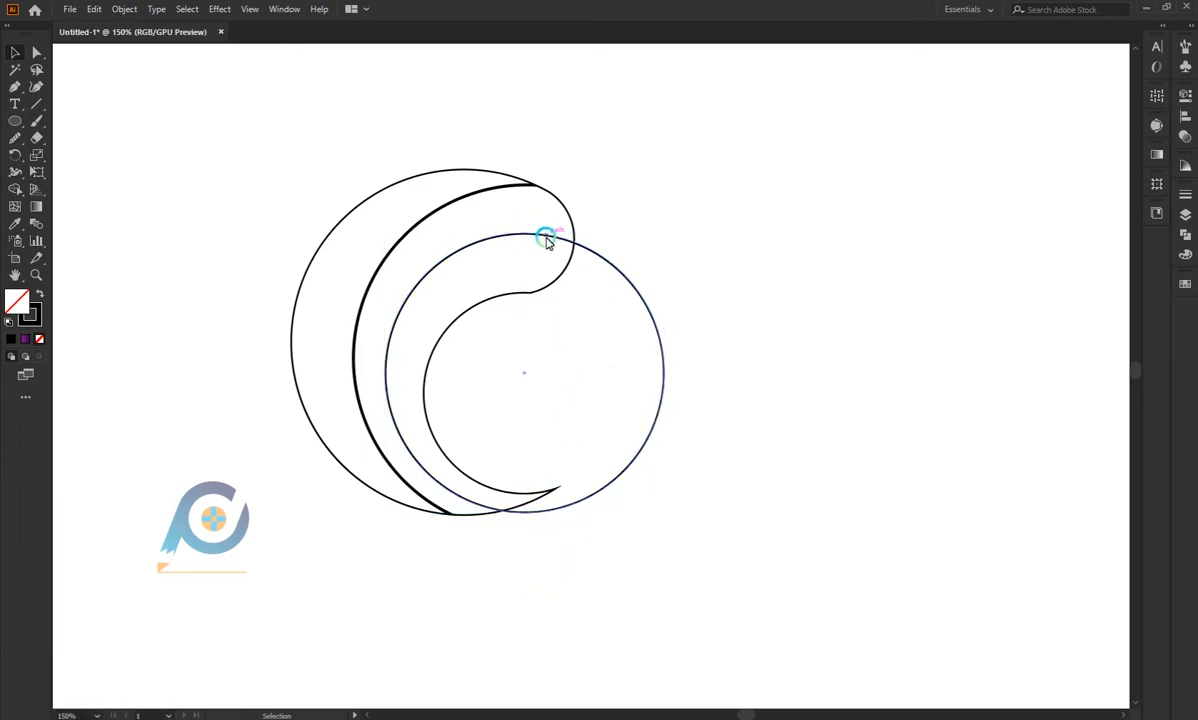
left_click_drag(612, 198, 332, 674)
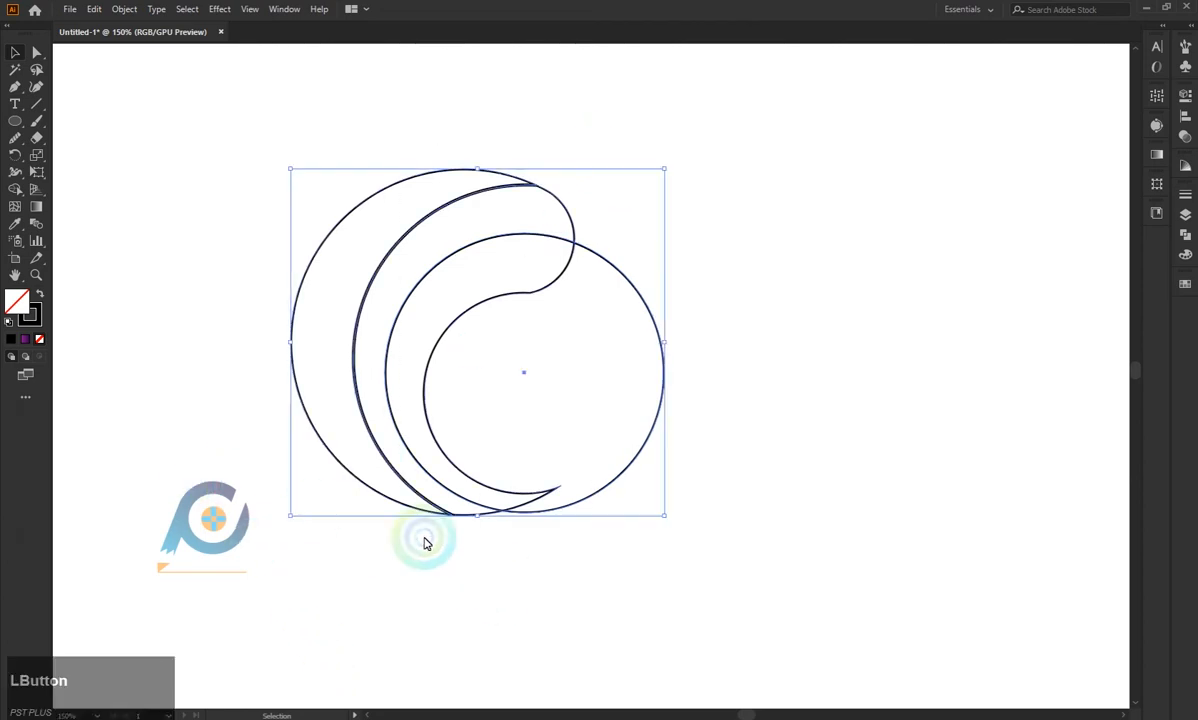
left_click(473, 376, "alt")
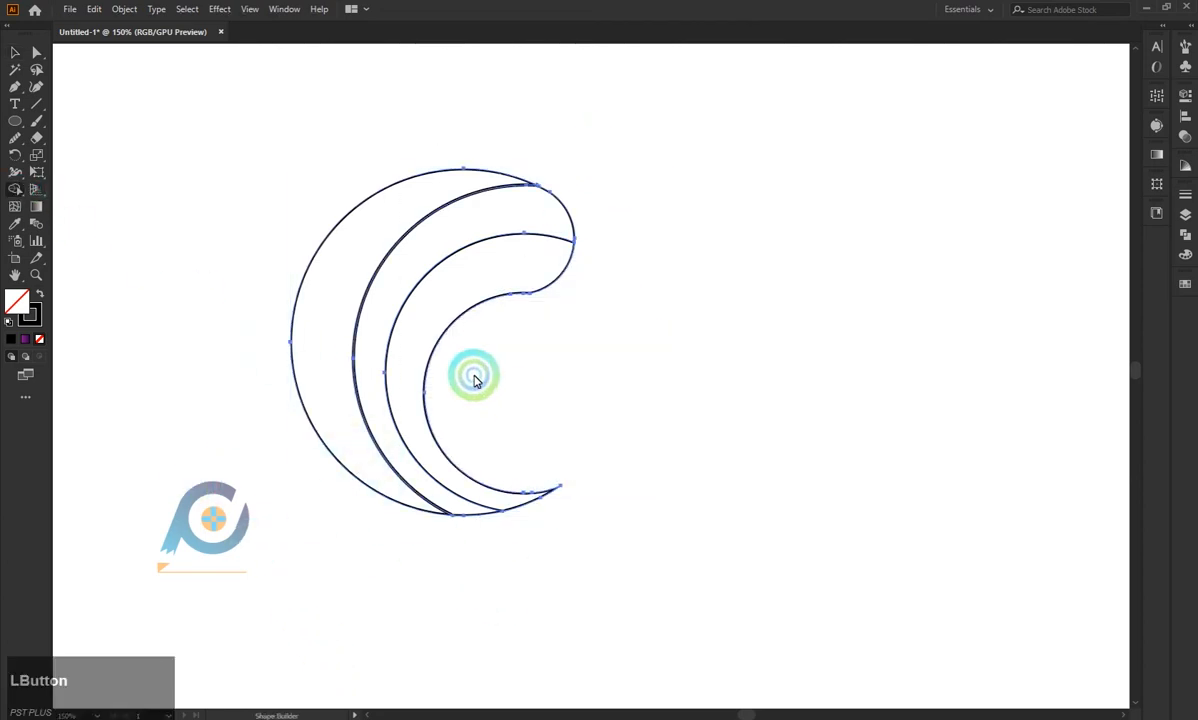
left_click(281, 272)
left_click(436, 305)
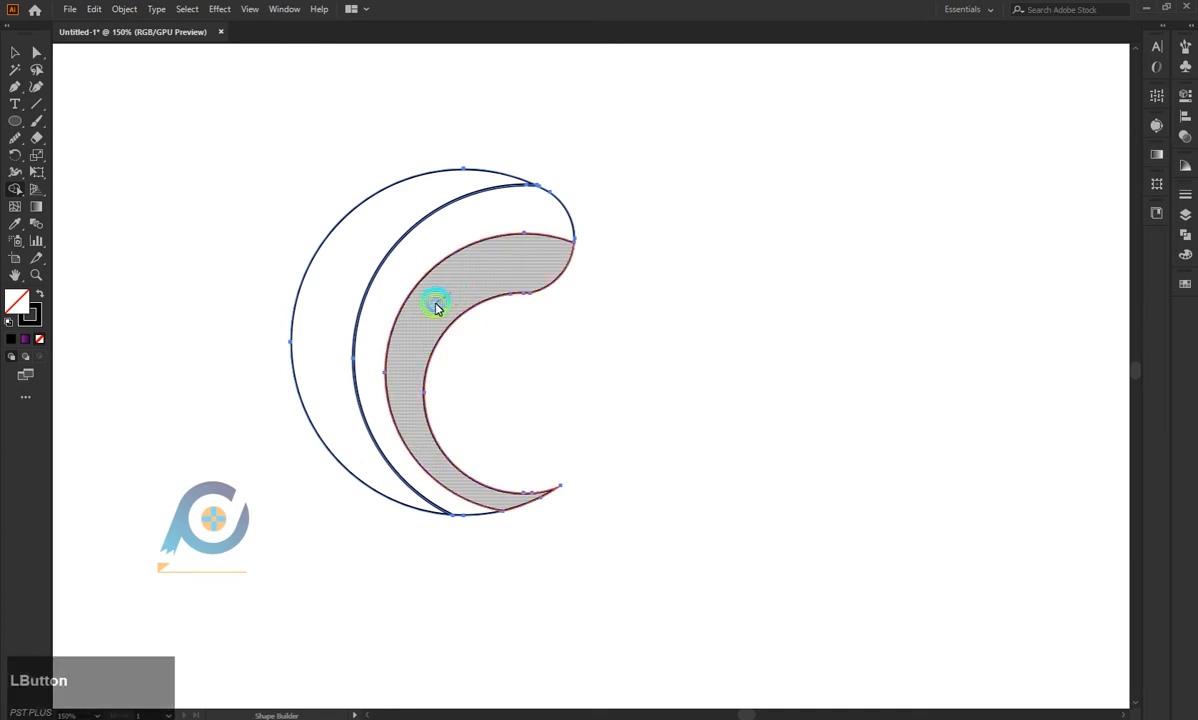
left_click(406, 270)
left_click(342, 270)
left_click(42, 90)
left_click(14, 50)
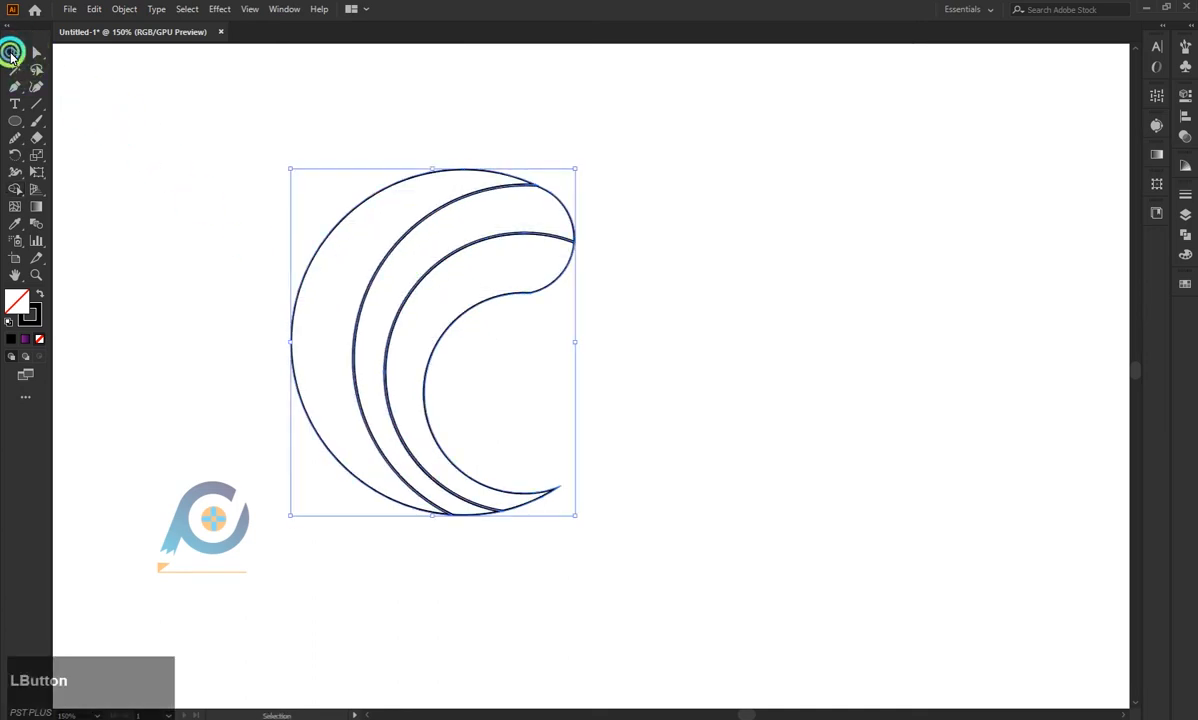
left_click(406, 222)
left_click(551, 265)
- Fill the crescent's outer band with the purple linear gradient
scroll(459, 320, "up", 1)
scroll(470, 380, "up", 2)
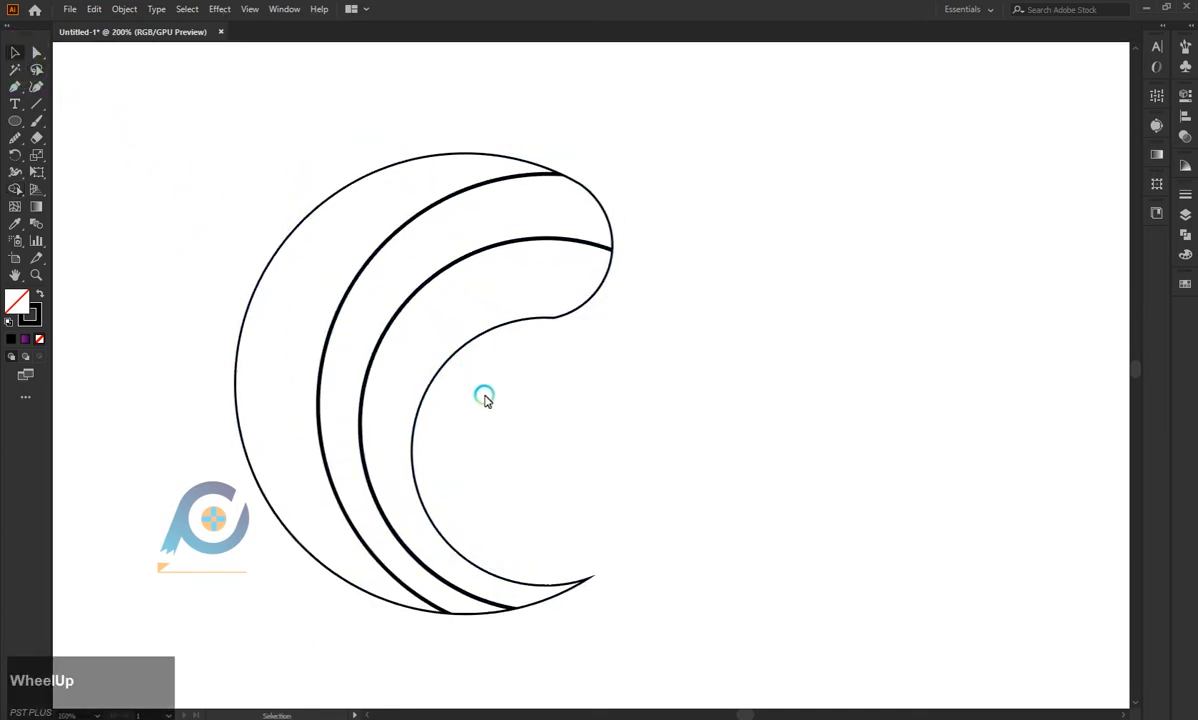
scroll(485, 420, "down", 2)
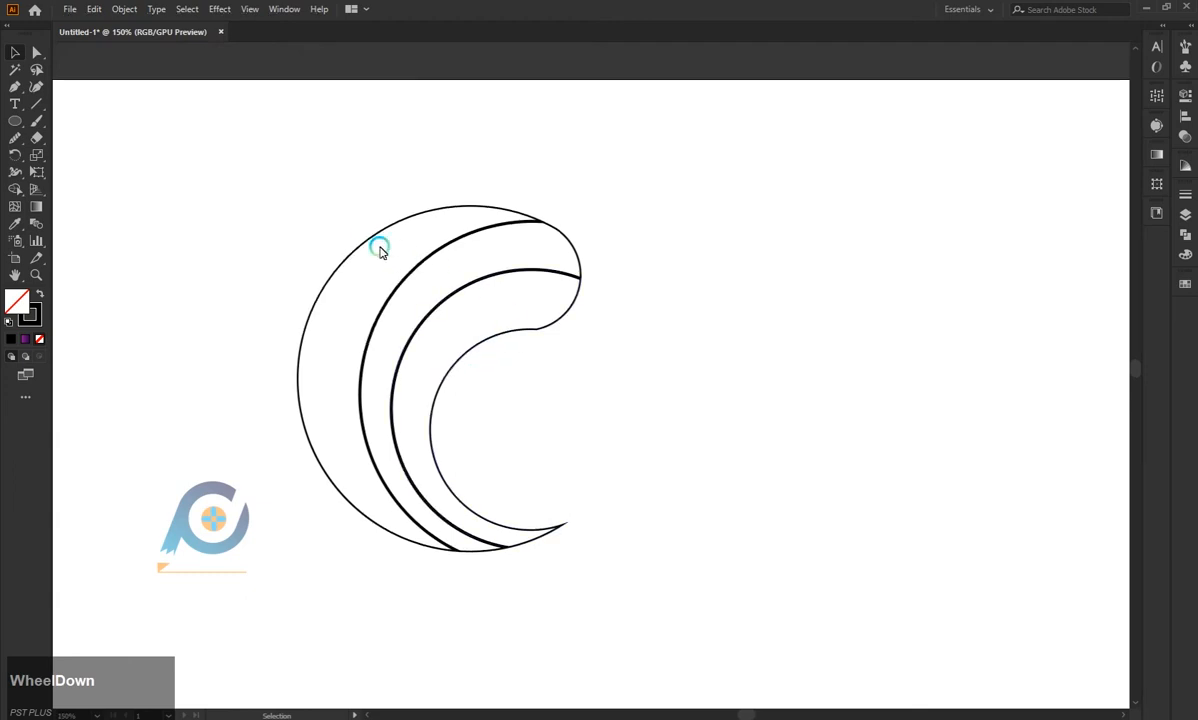
left_click(374, 242)
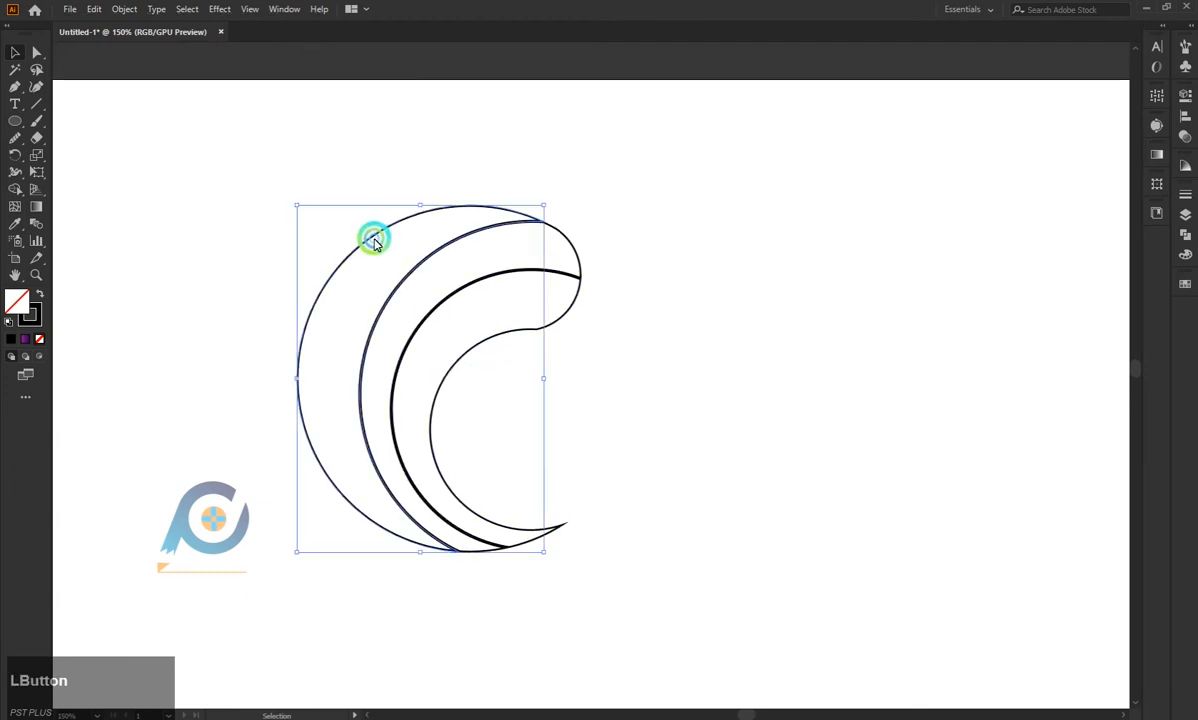
left_click(23, 339)
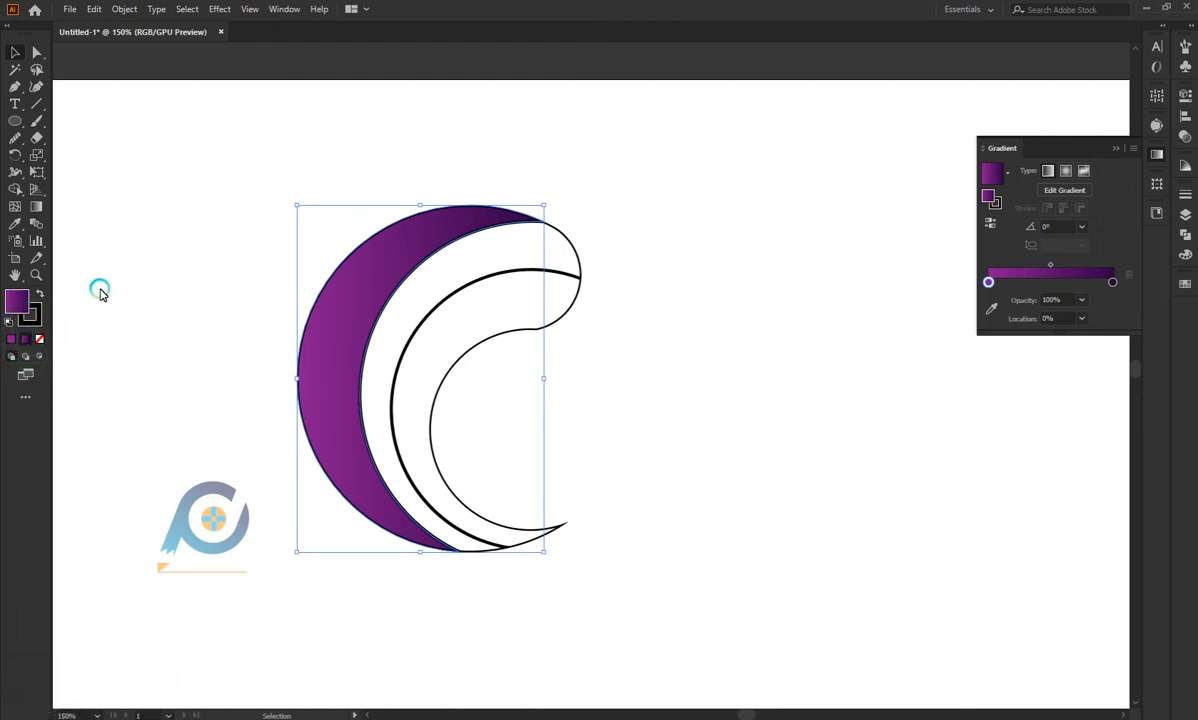
- Rotate the outer band's gradient to 90°, with the dark end at the band's top
left_click(38, 208)
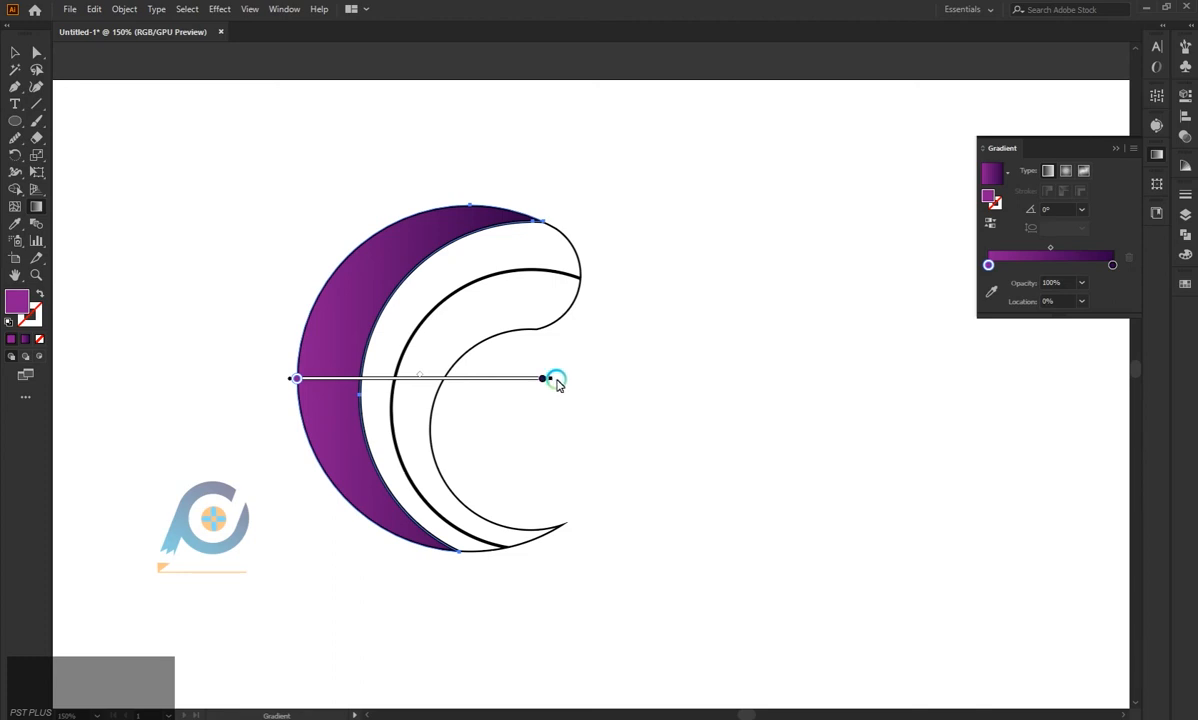
left_click_drag(557, 384, 512, 253)
mouse_move(361, 446)
left_mouse_down()
mouse_move(540, 268)
mouse_move(428, 214)
mouse_move(393, 313)
mouse_move(421, 250)
left_mouse_up()
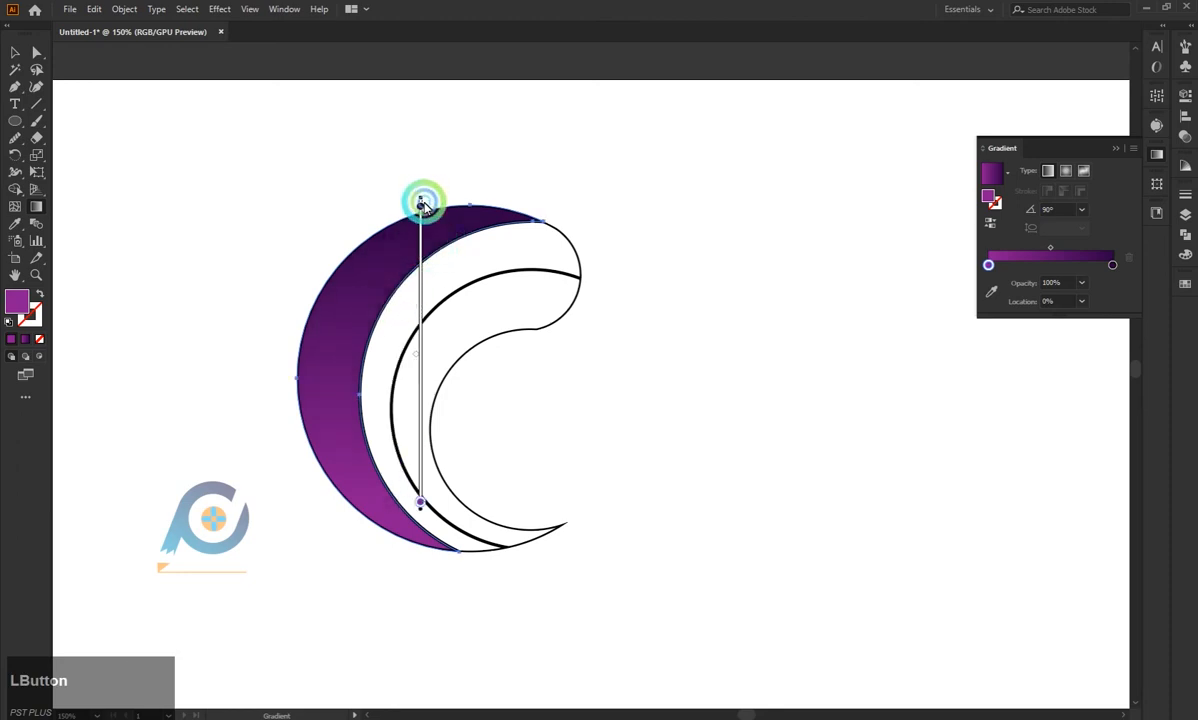
- Switch the gradient's dark stop to CMYK color and set its cyan to 82%
left_click(421, 204)
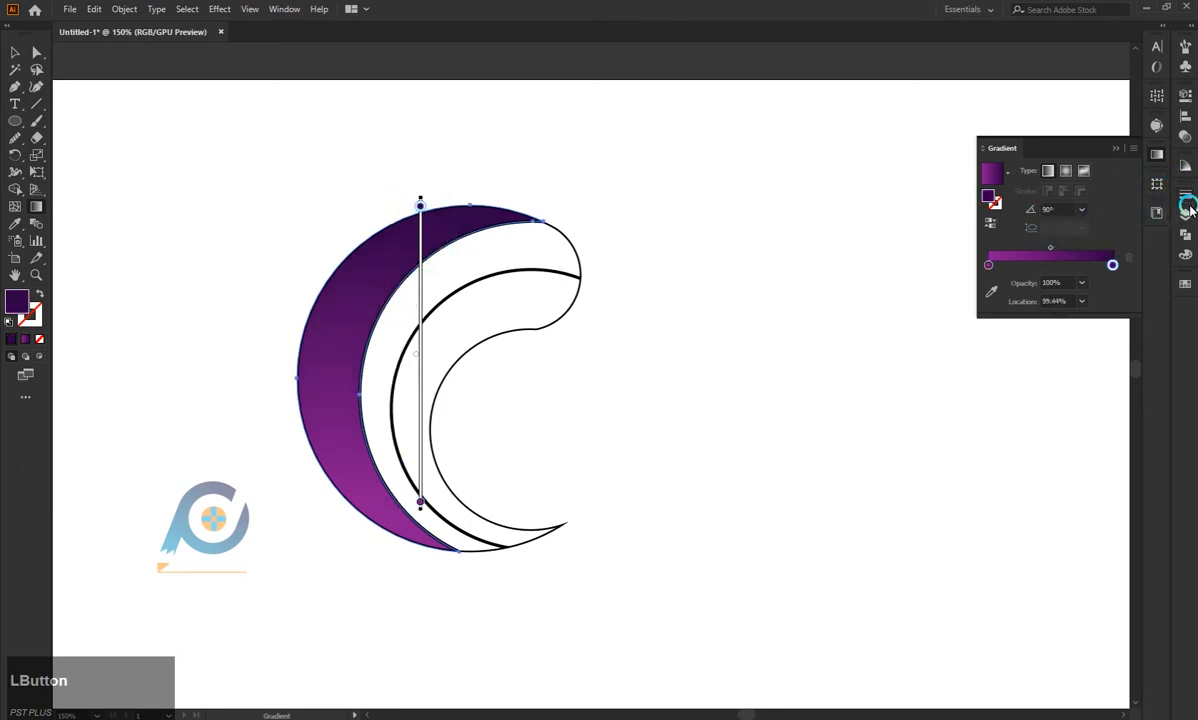
left_click(1186, 258)
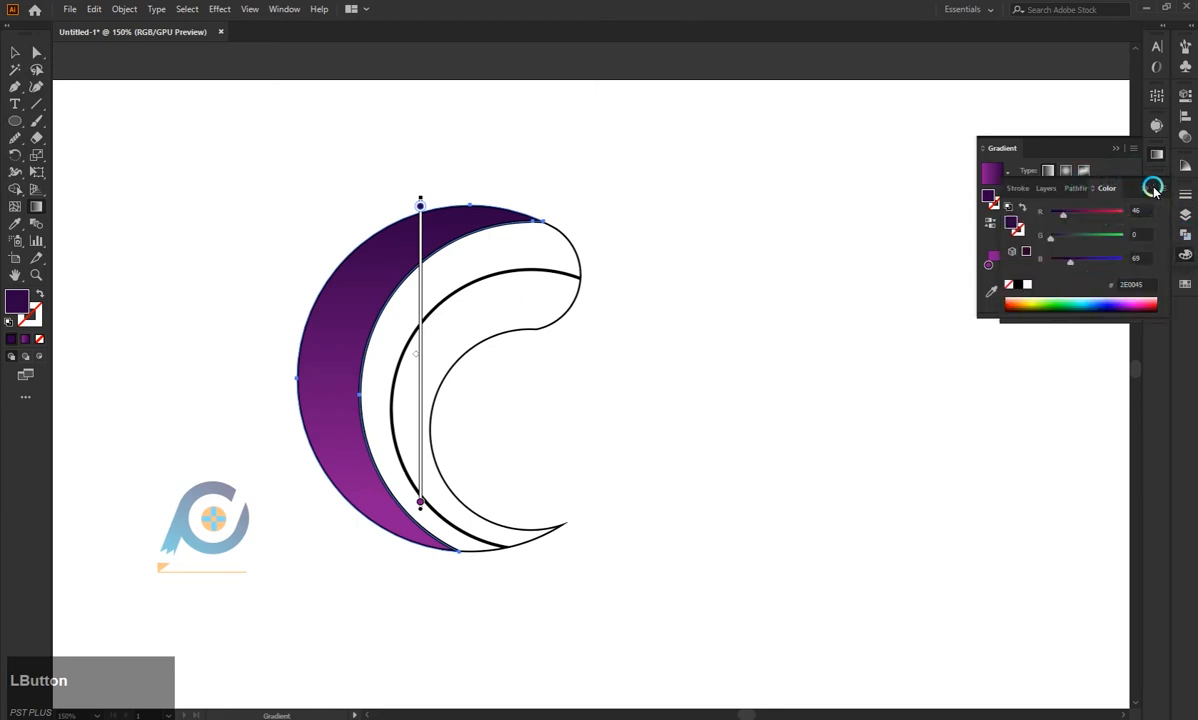
left_click(1160, 190)
left_click(1105, 260)
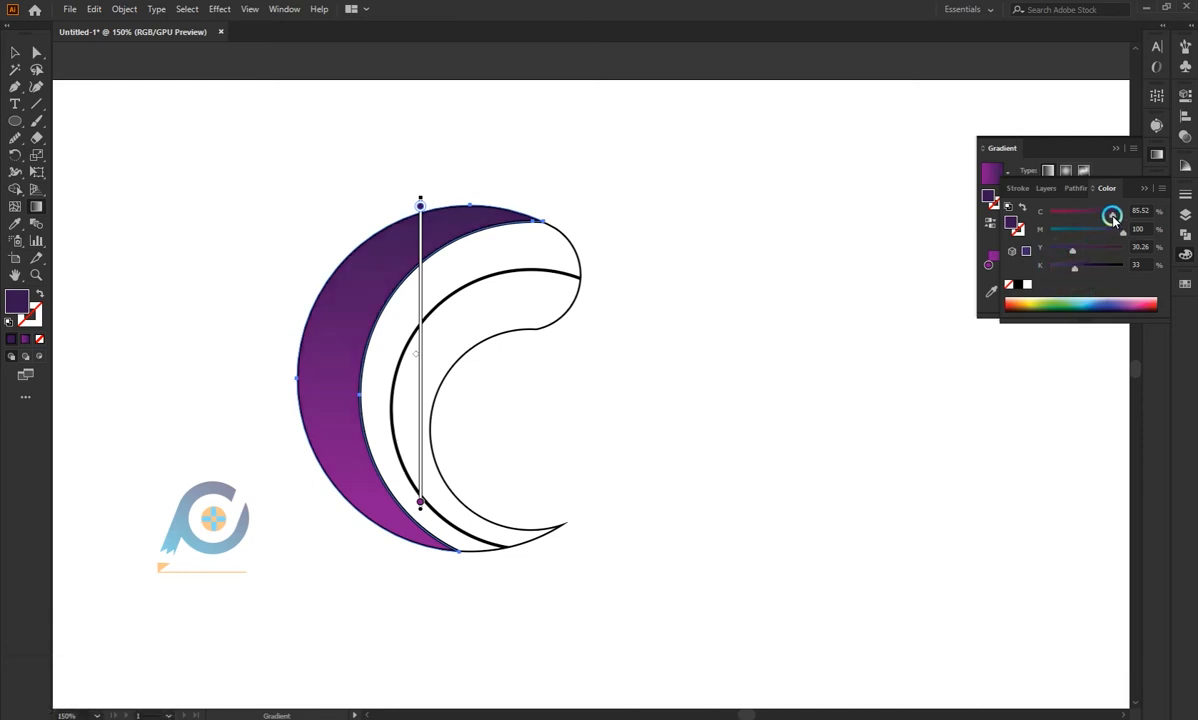
left_click_drag(1113, 219, 1112, 220)
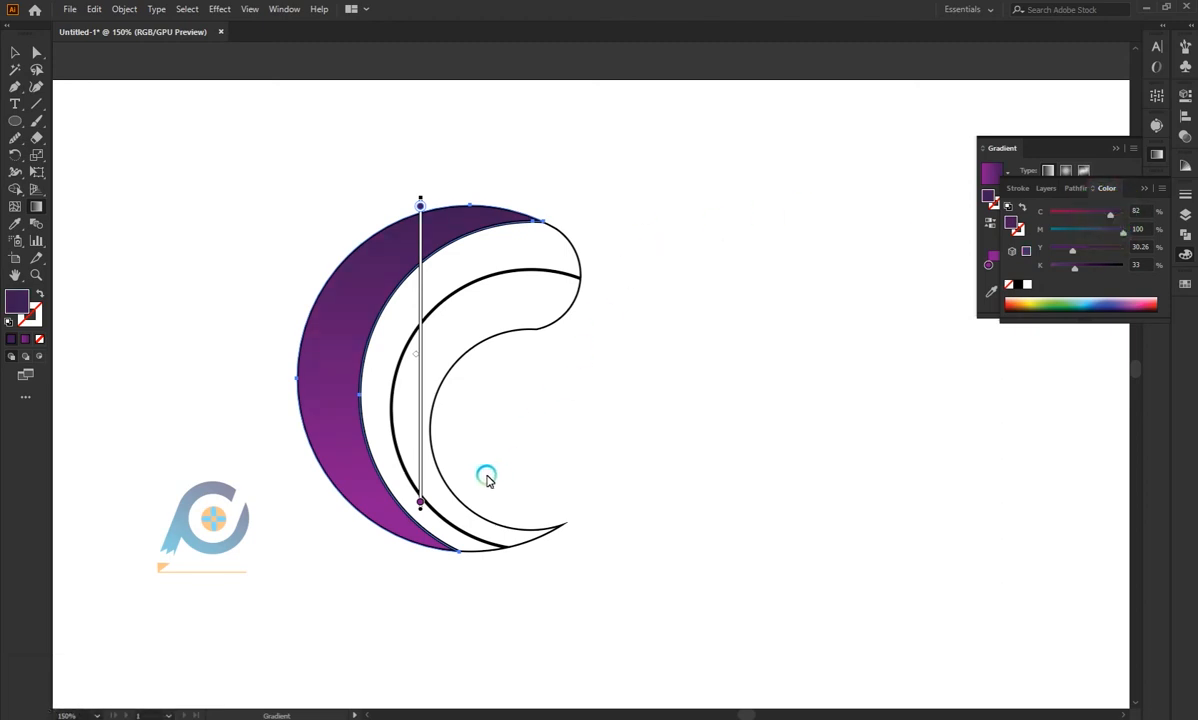
left_click(15, 52)
left_click(281, 219)
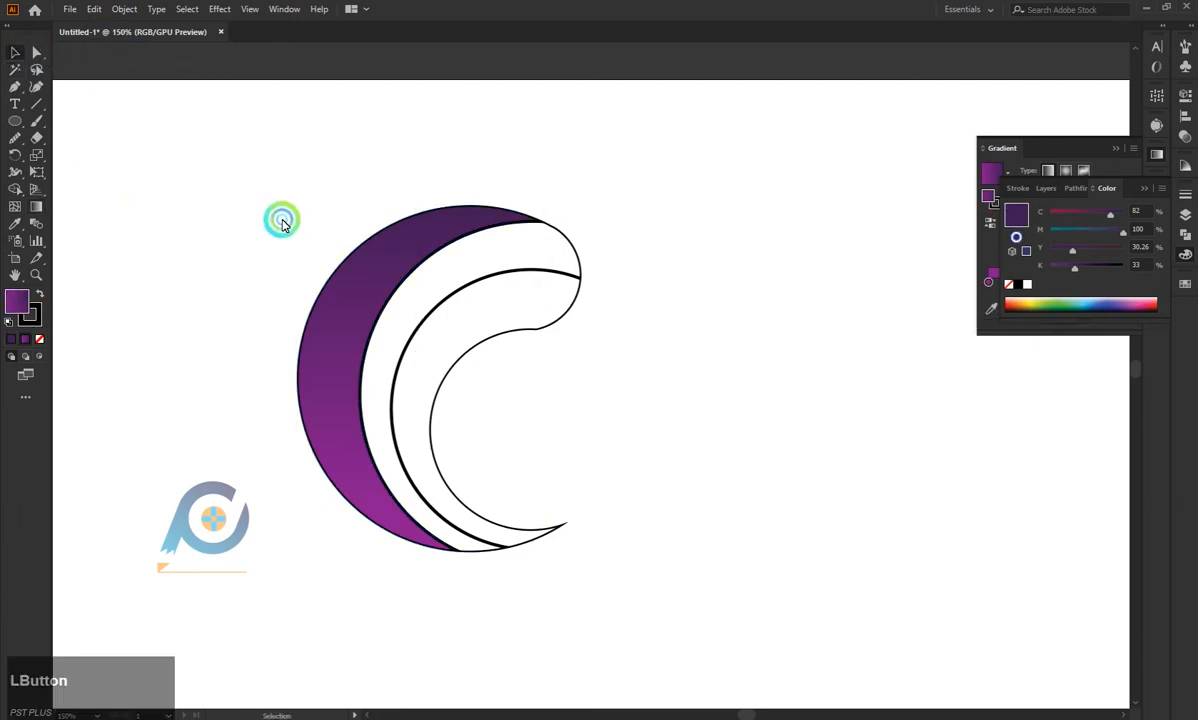
- Copy the outer band's gradient fill onto the middle and inner bands with the Eyedropper
left_click(567, 243)
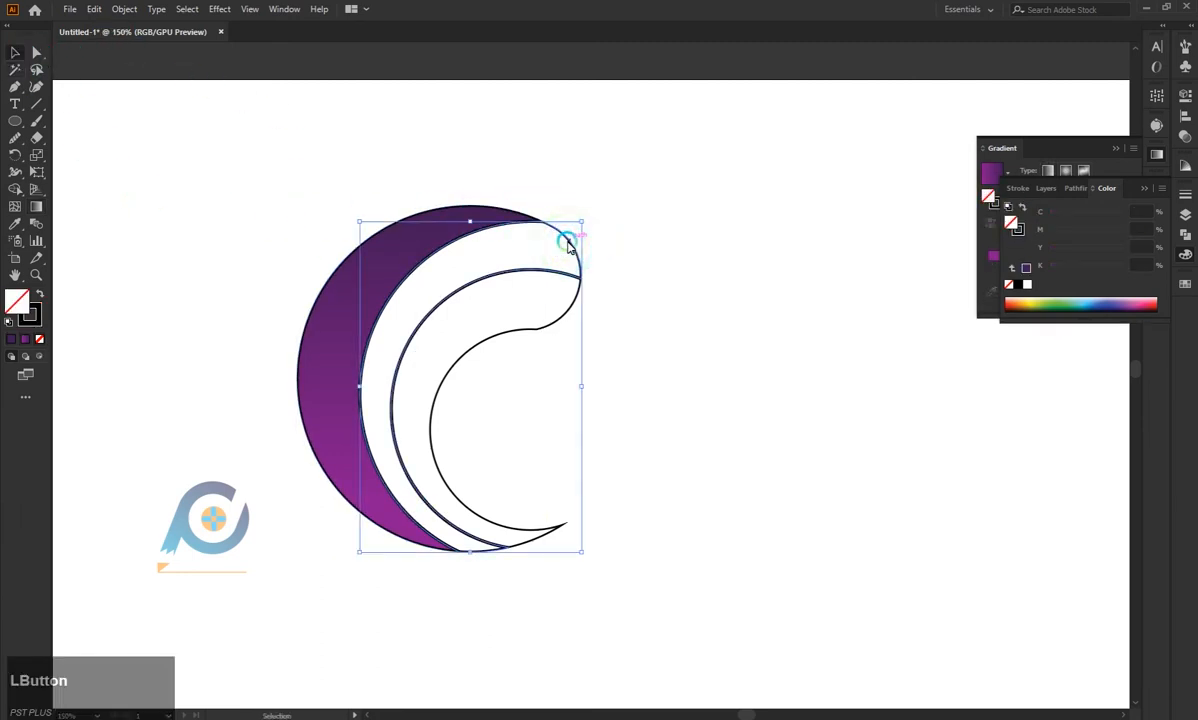
key("i")
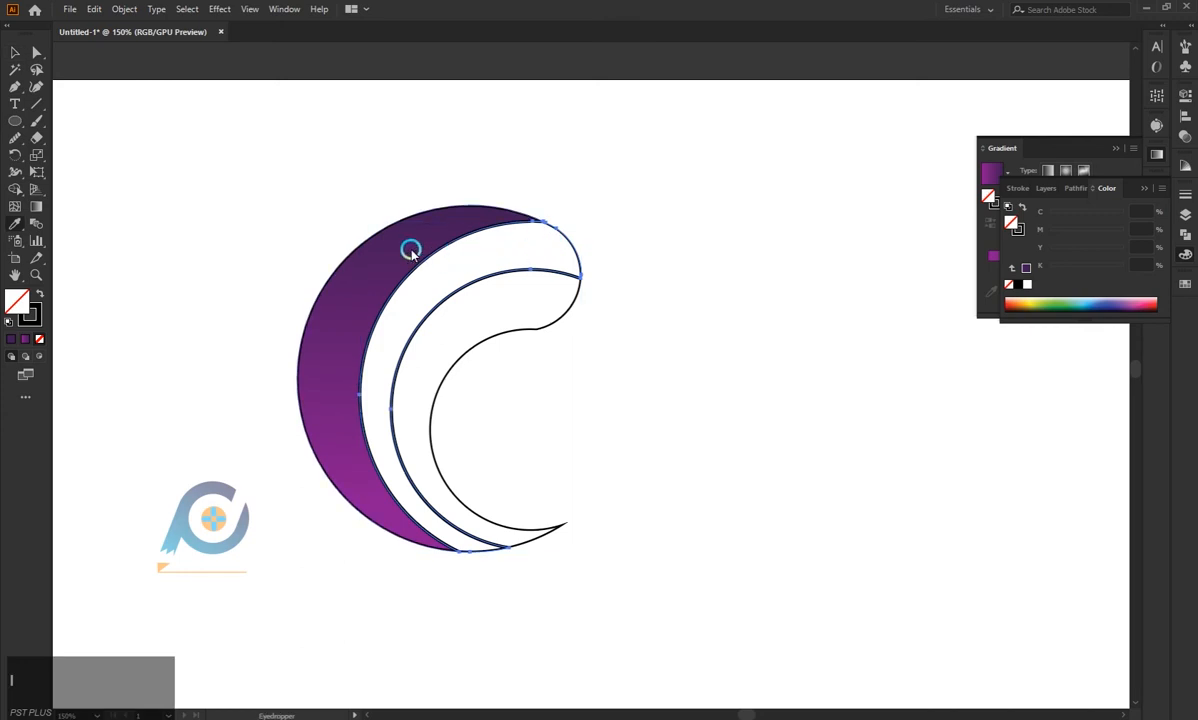
left_click(409, 249)
key("a")
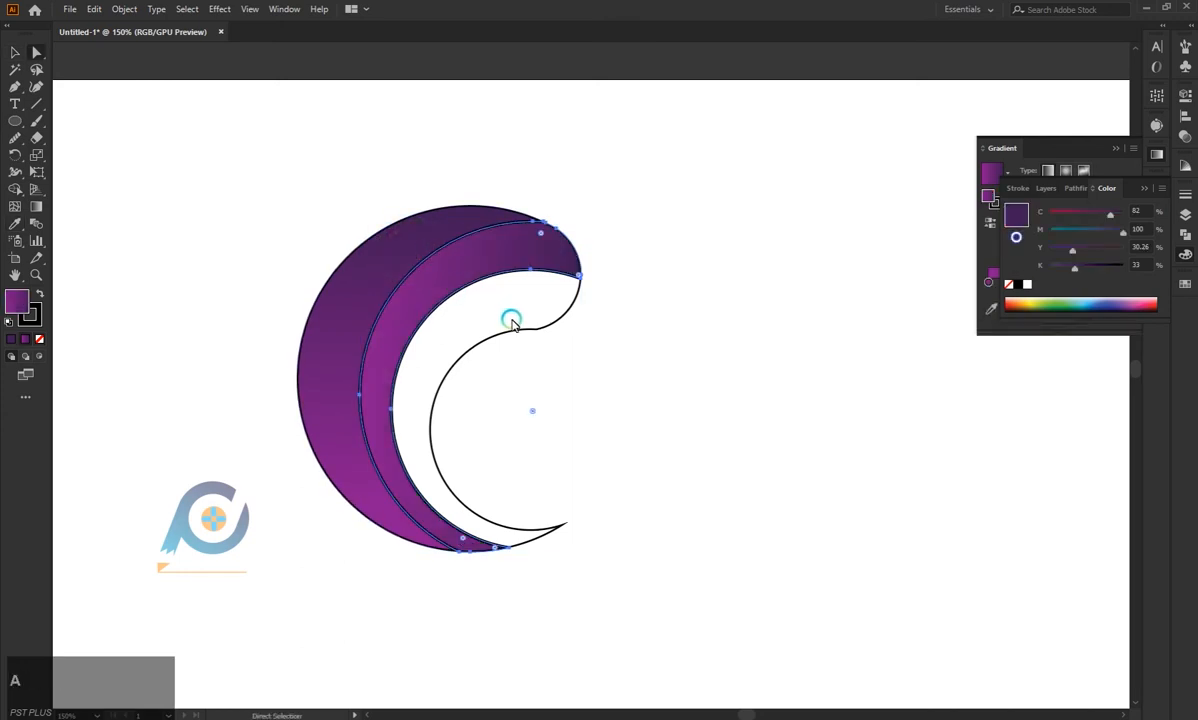
left_click(516, 331)
key("i")
left_click(467, 274)
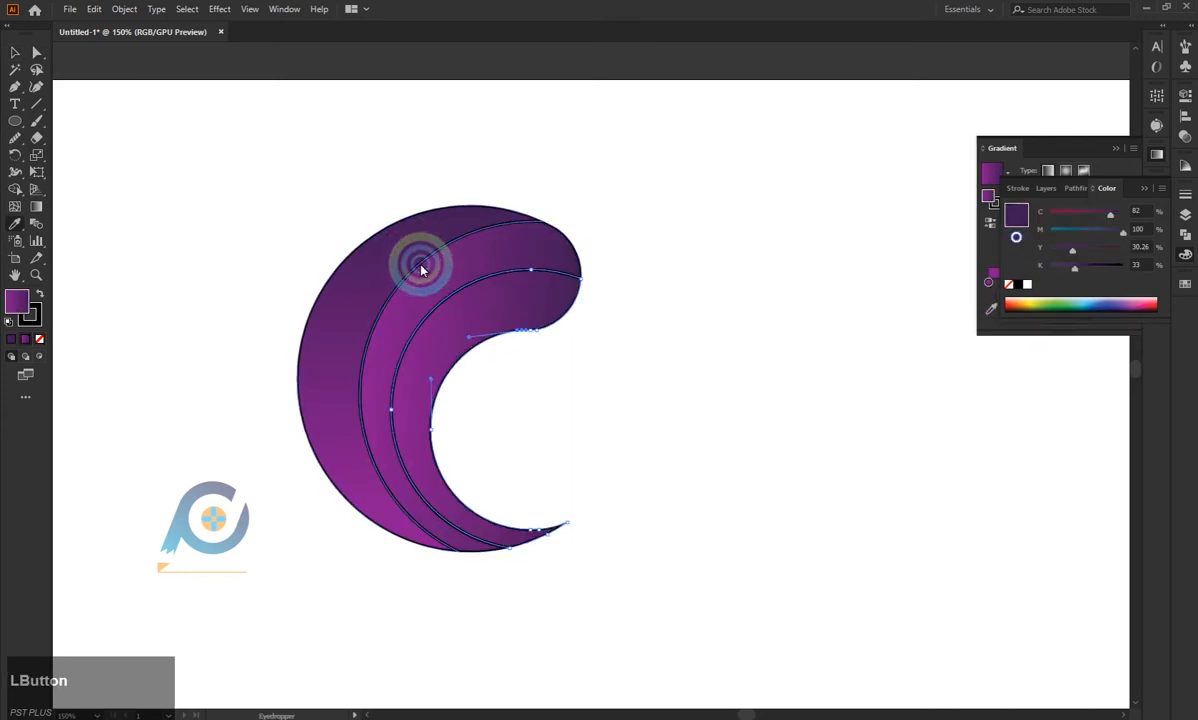
- Rotate the inner band's gradient to a diagonal, with its dark end toward the crescent's upper right
left_click(37, 206)
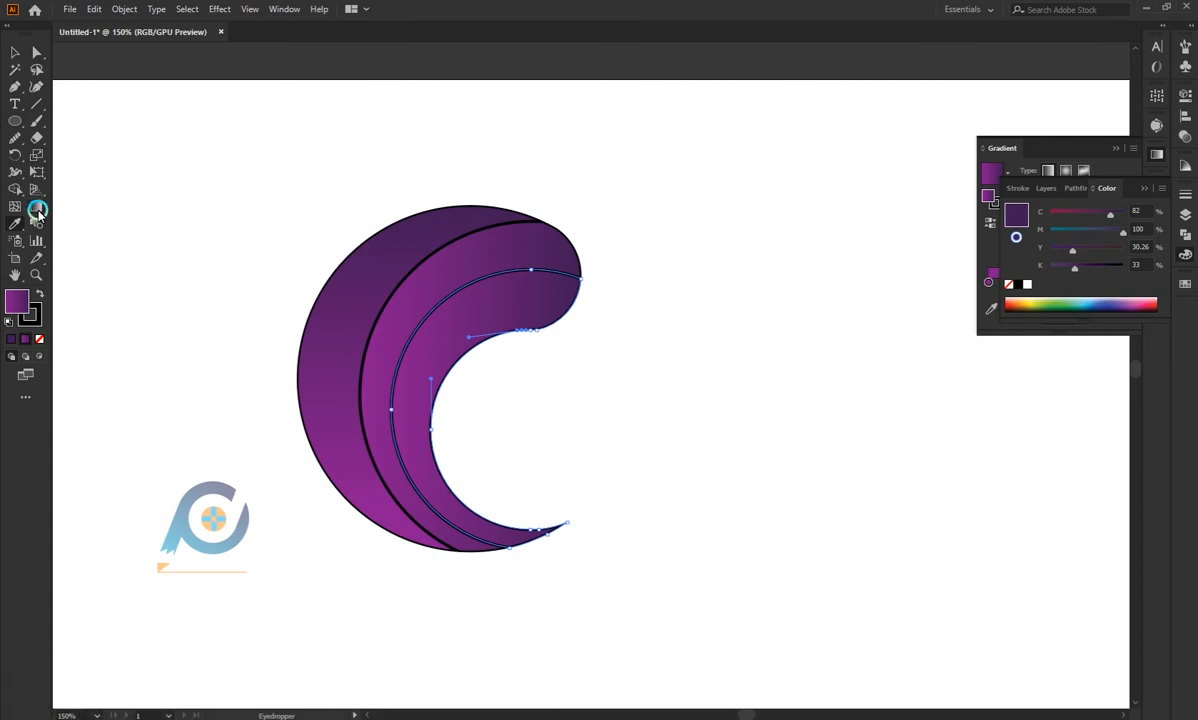
left_click(391, 276)
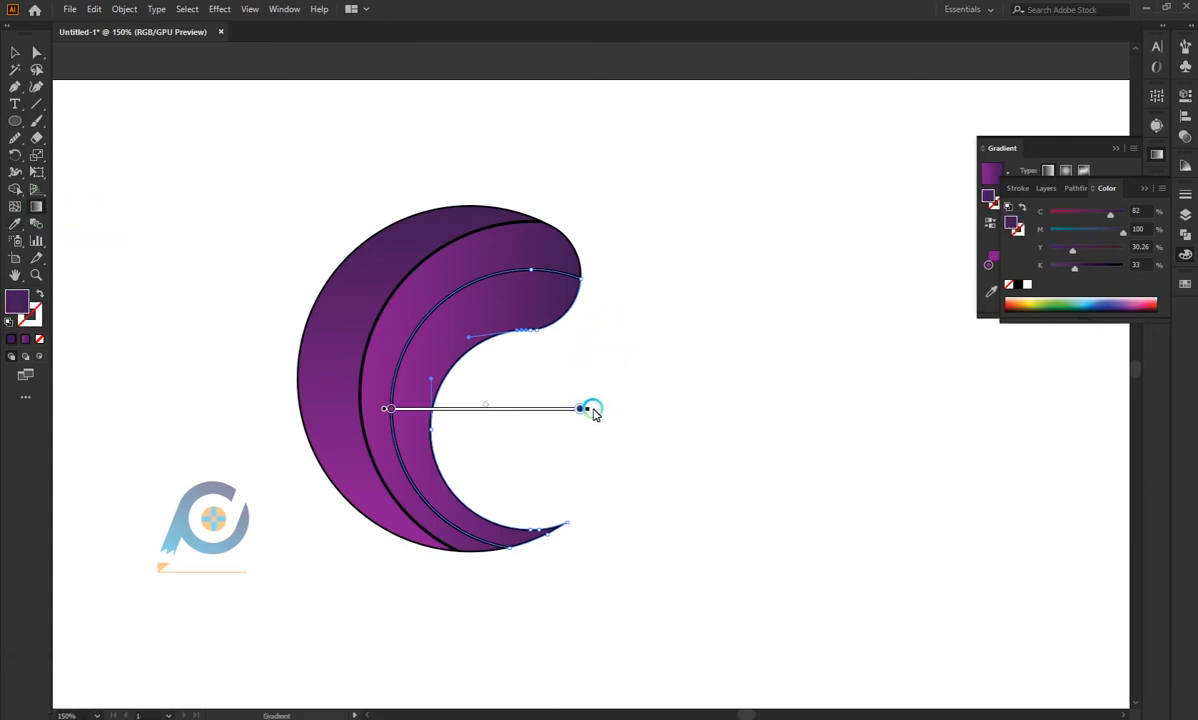
mouse_move(593, 413)
left_mouse_down()
mouse_move(524, 267)
mouse_move(505, 259)
left_mouse_up()
left_click(486, 254)
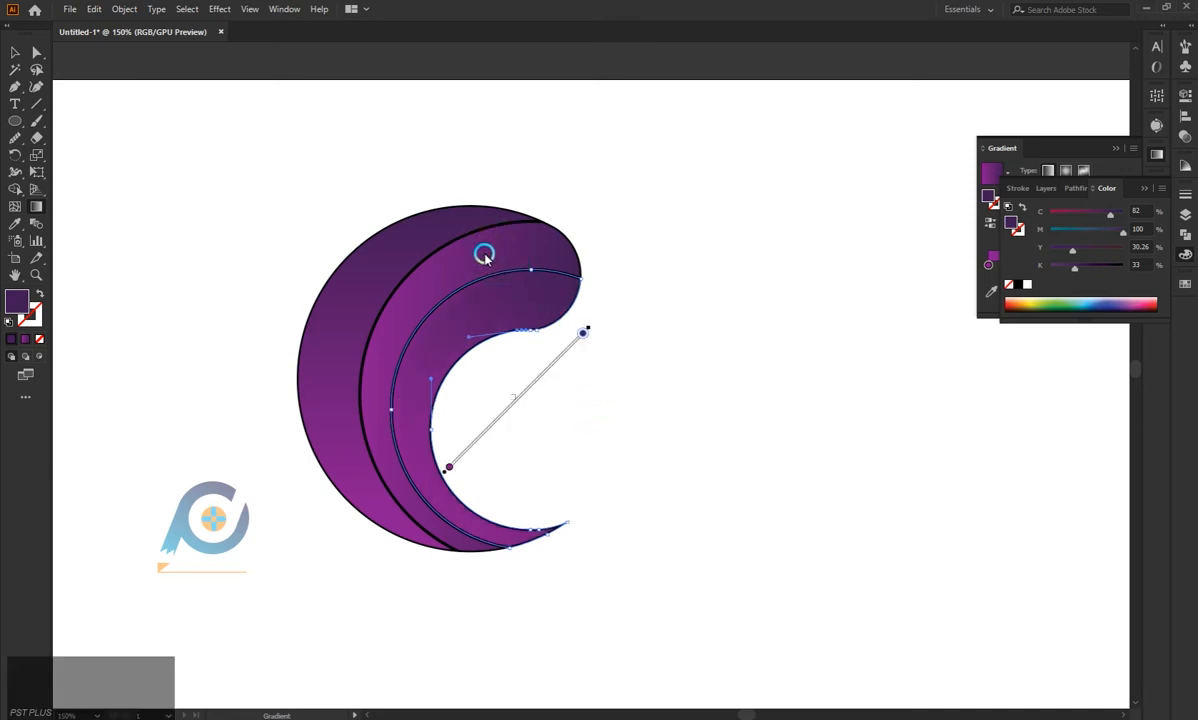
- Rotate the middle band's gradient diagonally with its dark end toward the upper right, and shift it slightly toward the lower left
key("a")
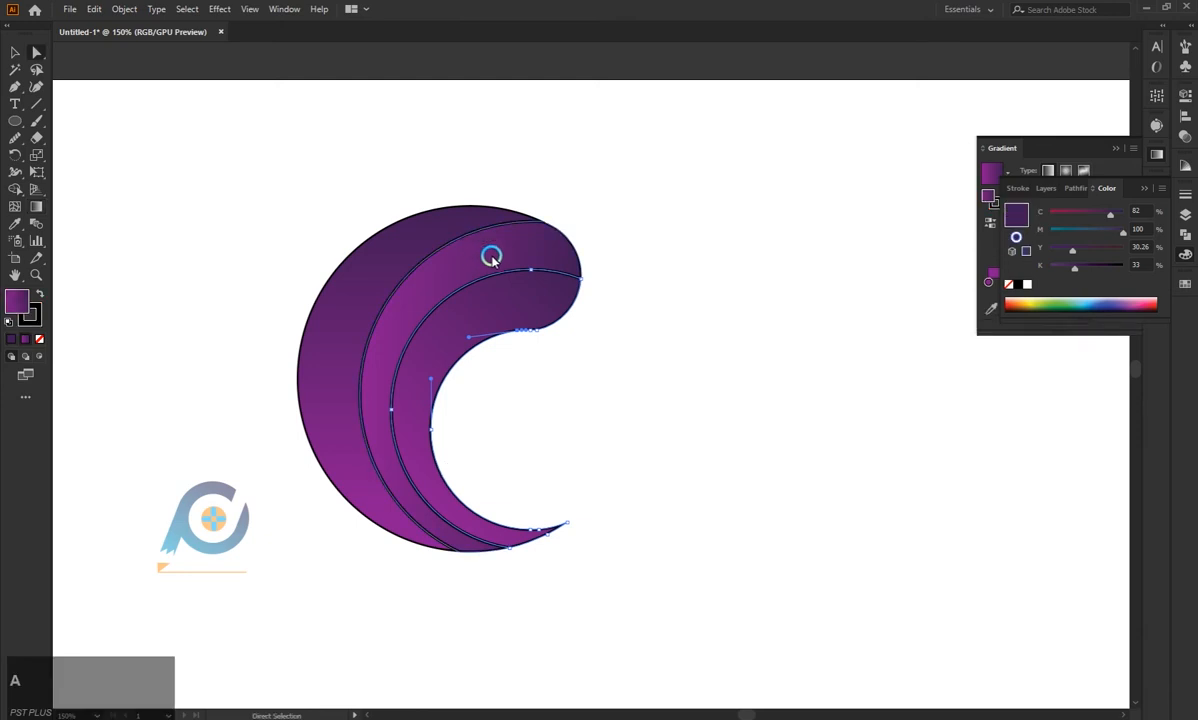
left_click(486, 258)
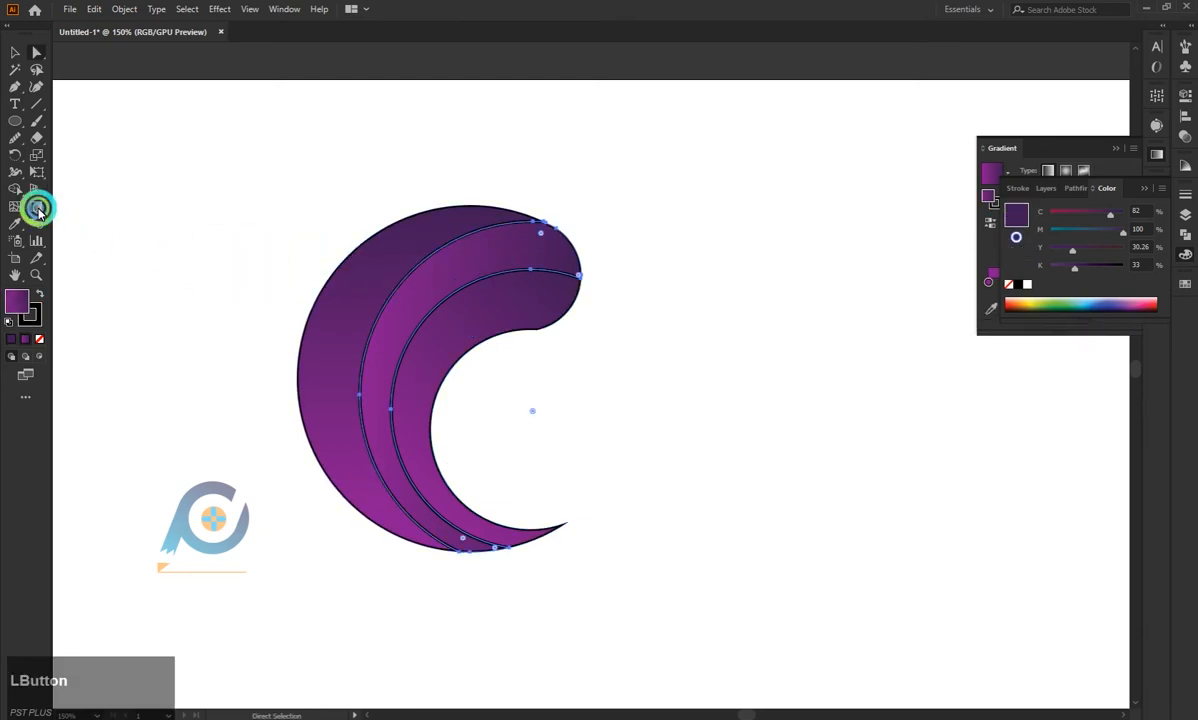
left_click(37, 208)
mouse_move(599, 390)
left_mouse_down()
mouse_move(592, 345)
mouse_move(537, 241)
left_mouse_up()
key("Caps_Lock")
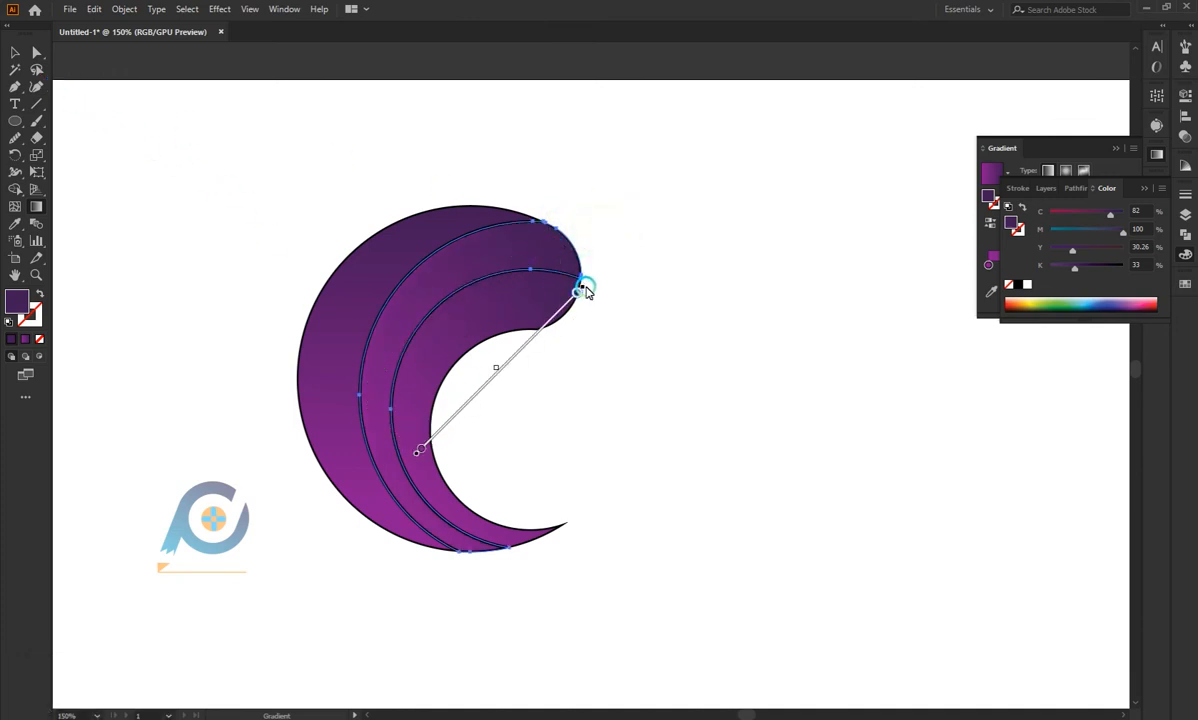
left_click_drag(586, 290, 636, 238)
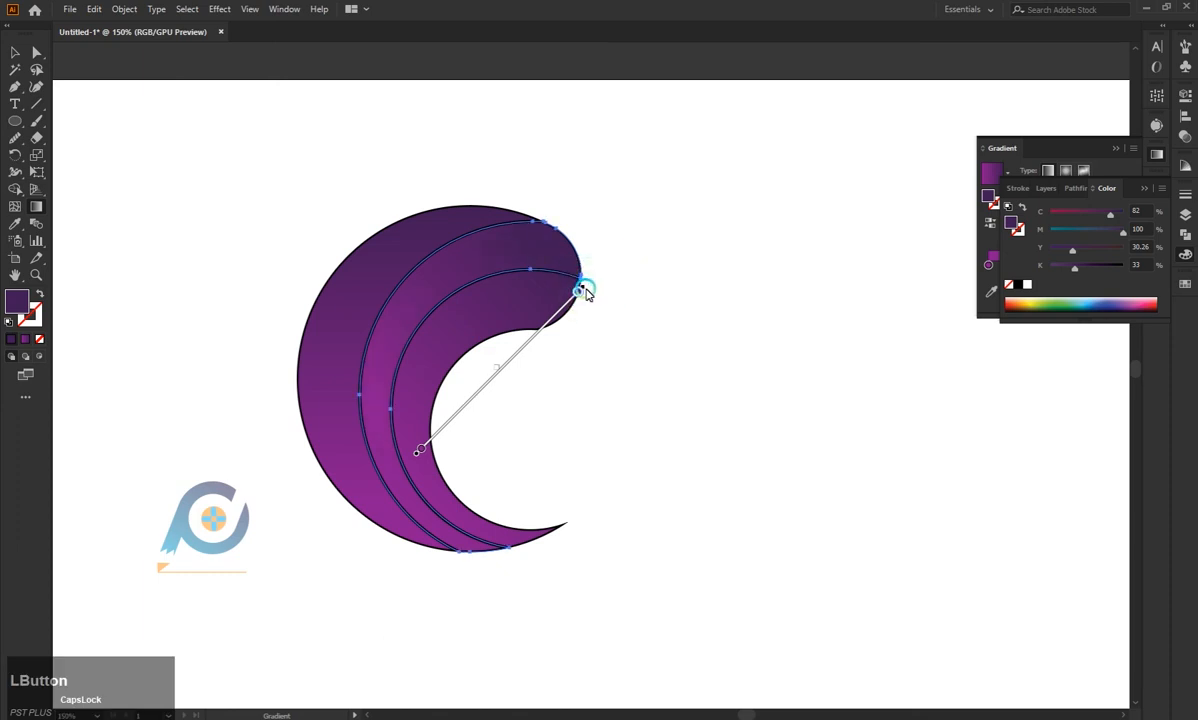
mouse_move(586, 290)
left_mouse_down()
mouse_move(612, 241)
mouse_move(584, 309)
mouse_move(573, 305)
left_mouse_up()
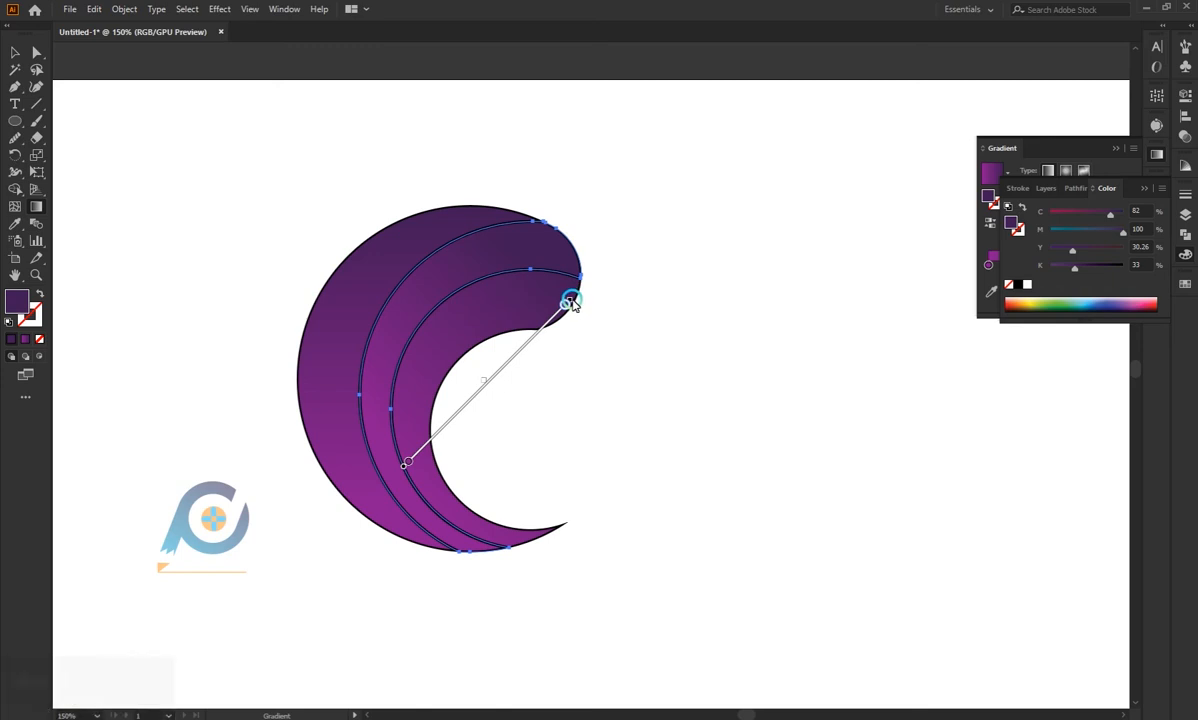
left_click_drag(572, 302, 631, 243)
key("ctrl+z")
- Select all three bands and remove their black stroke
left_click(14, 55)
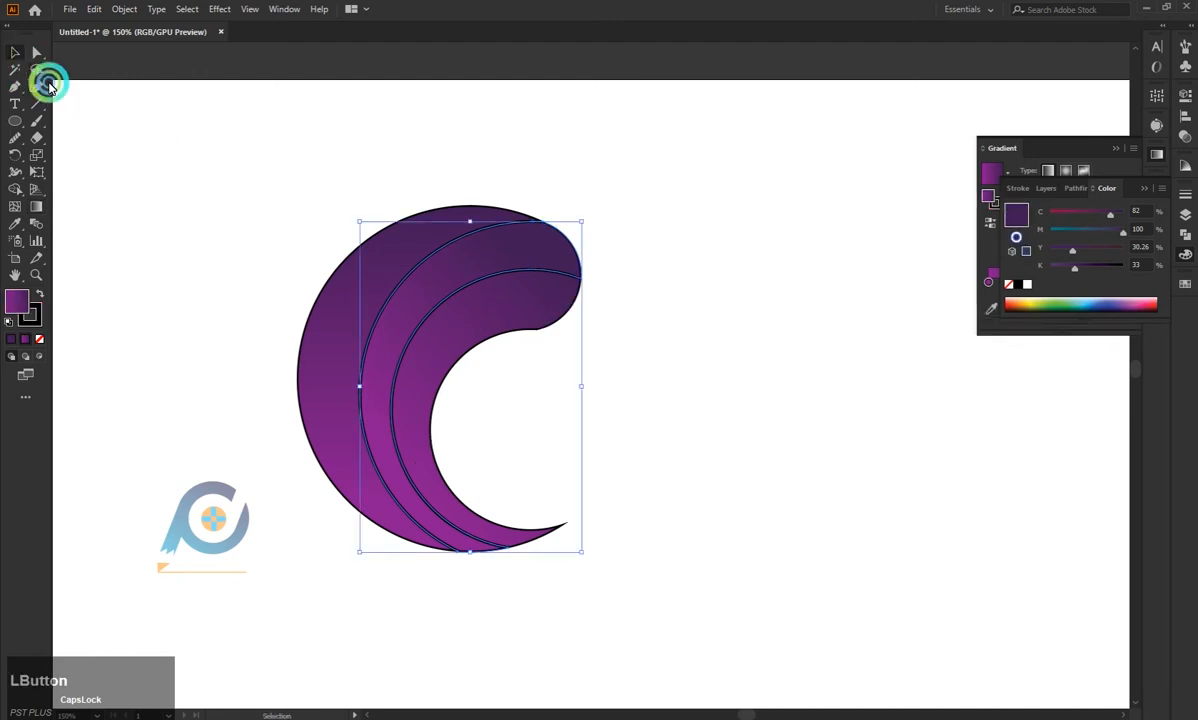
left_click(165, 200)
left_click_drag(281, 275, 610, 576)
left_click(37, 276)
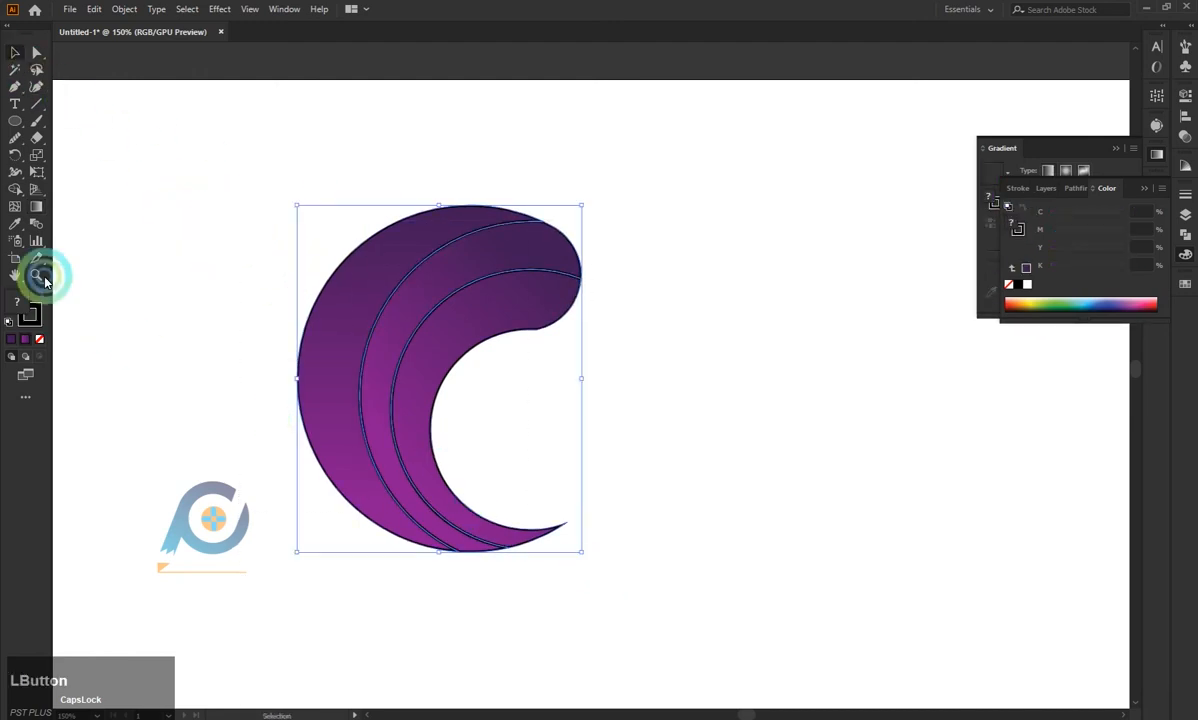
left_click(33, 316)
left_click(40, 339)
left_click(173, 386)
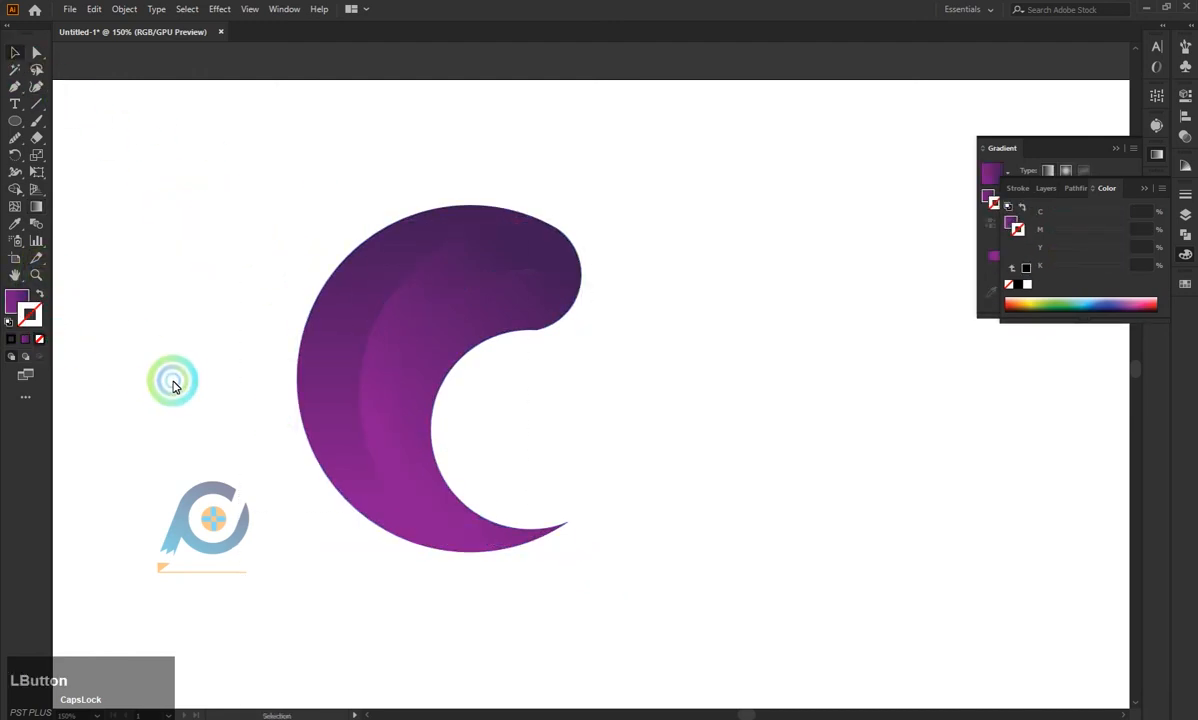
left_click(845, 295)
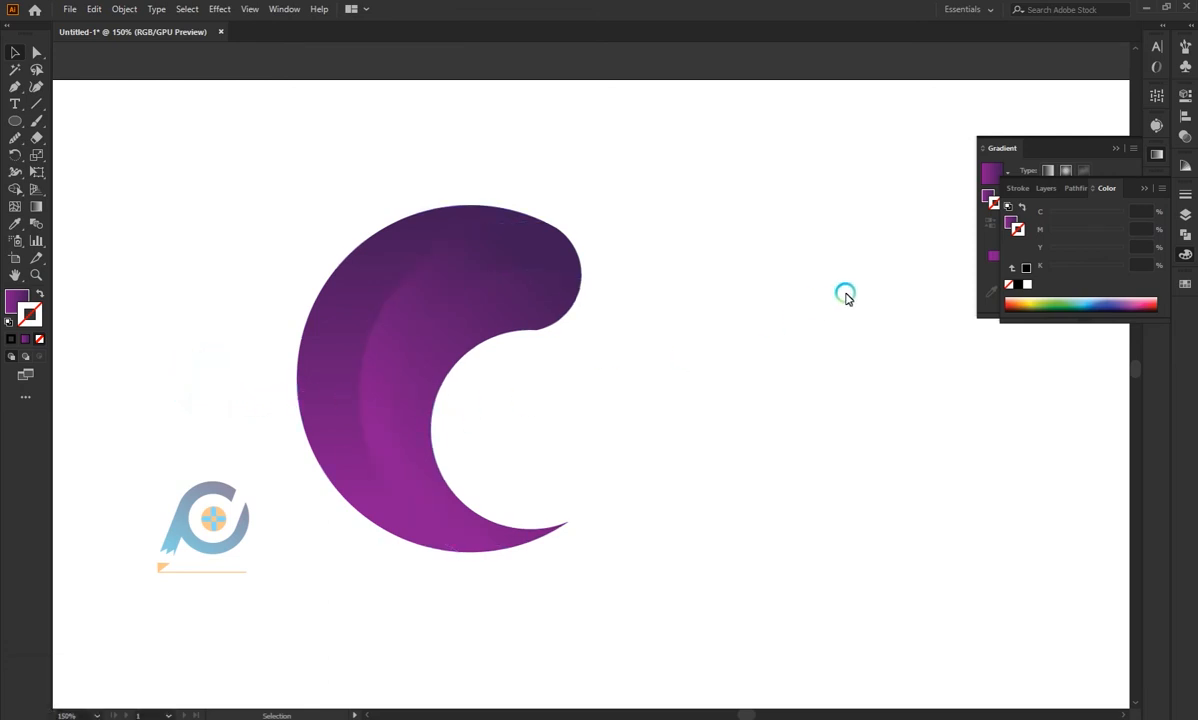
- Rotate the outer band's gradient diagonally with the Gradient tool, extending its dark end past the crescent's edge toward the upper right
left_click(354, 325)
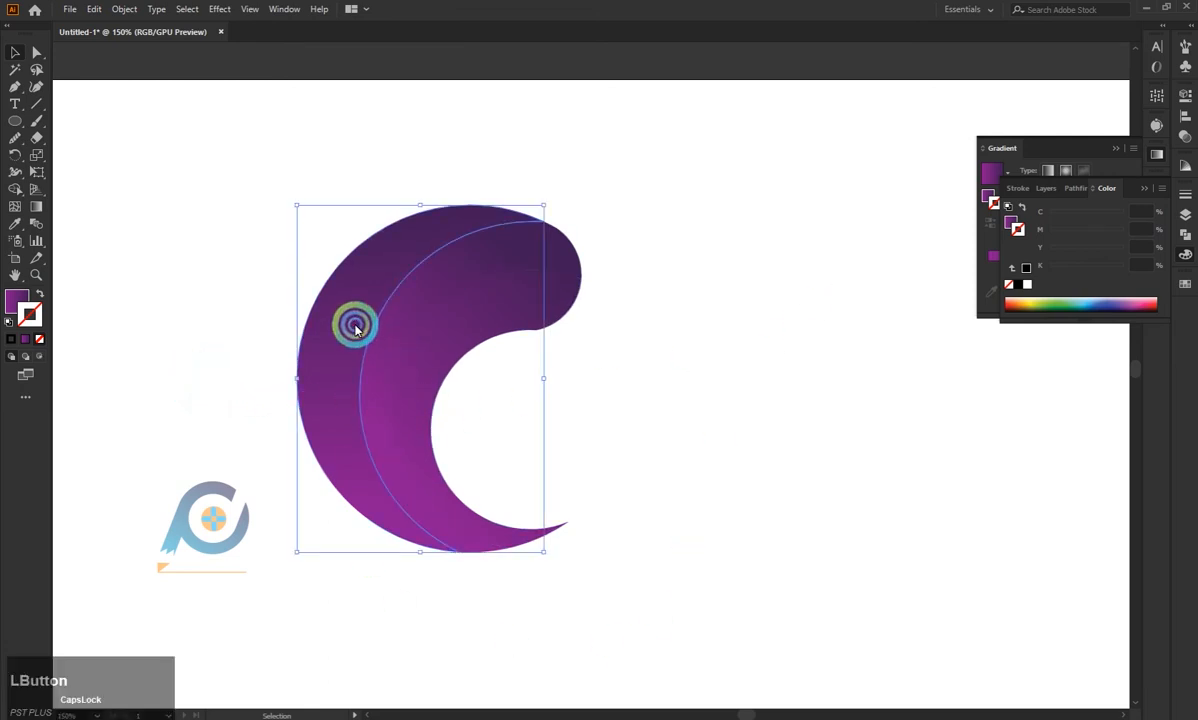
key("g")
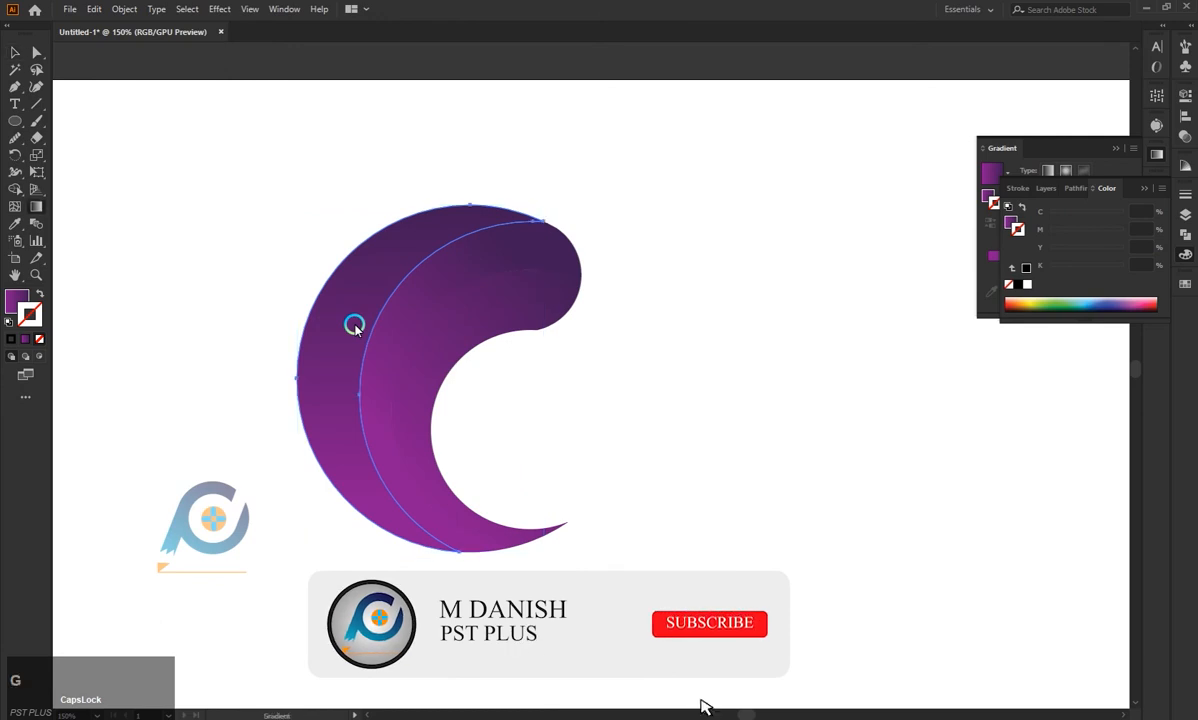
left_click(14, 300)
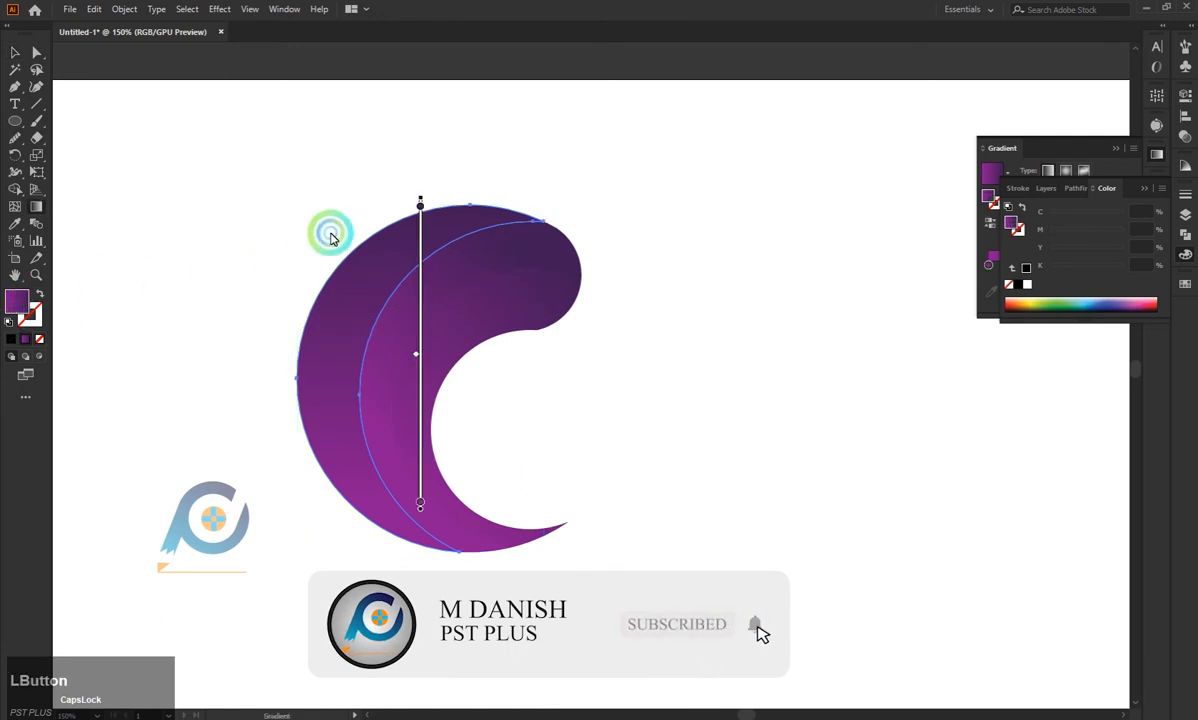
left_click_drag(422, 429, 382, 436)
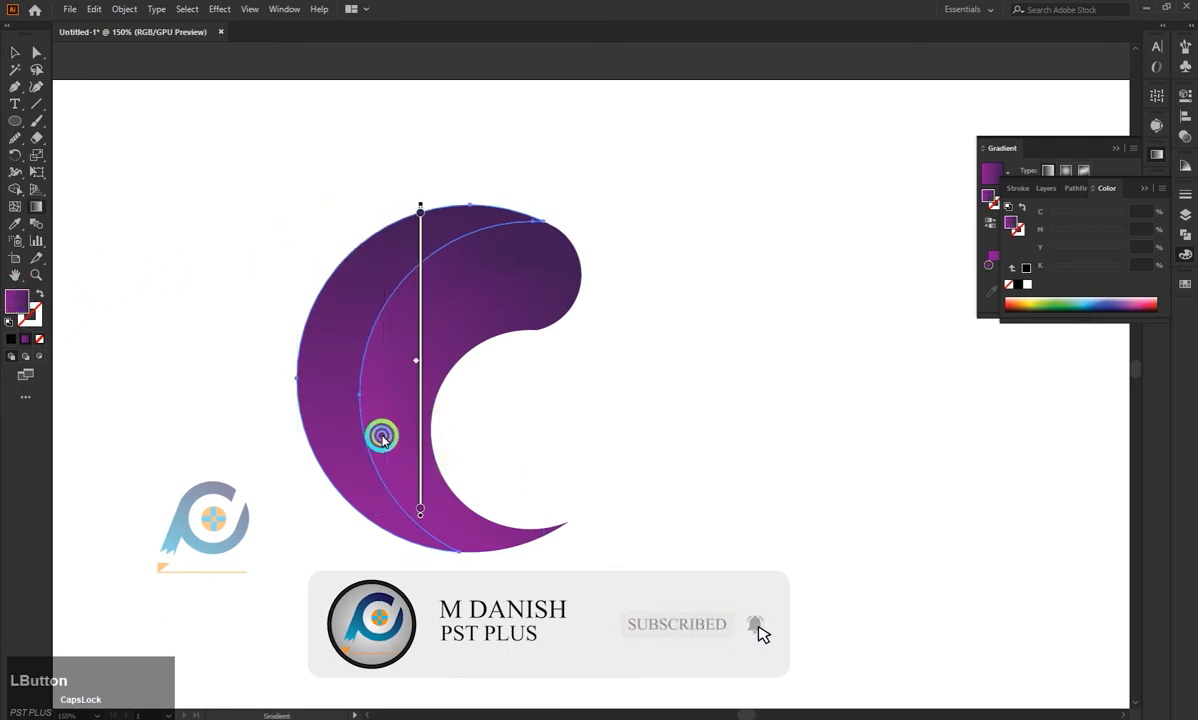
left_click(424, 203)
mouse_move(422, 203)
left_mouse_down()
mouse_move(500, 195)
mouse_move(469, 255)
mouse_move(441, 215)
left_mouse_up()
left_click(443, 220)
left_click(496, 193)
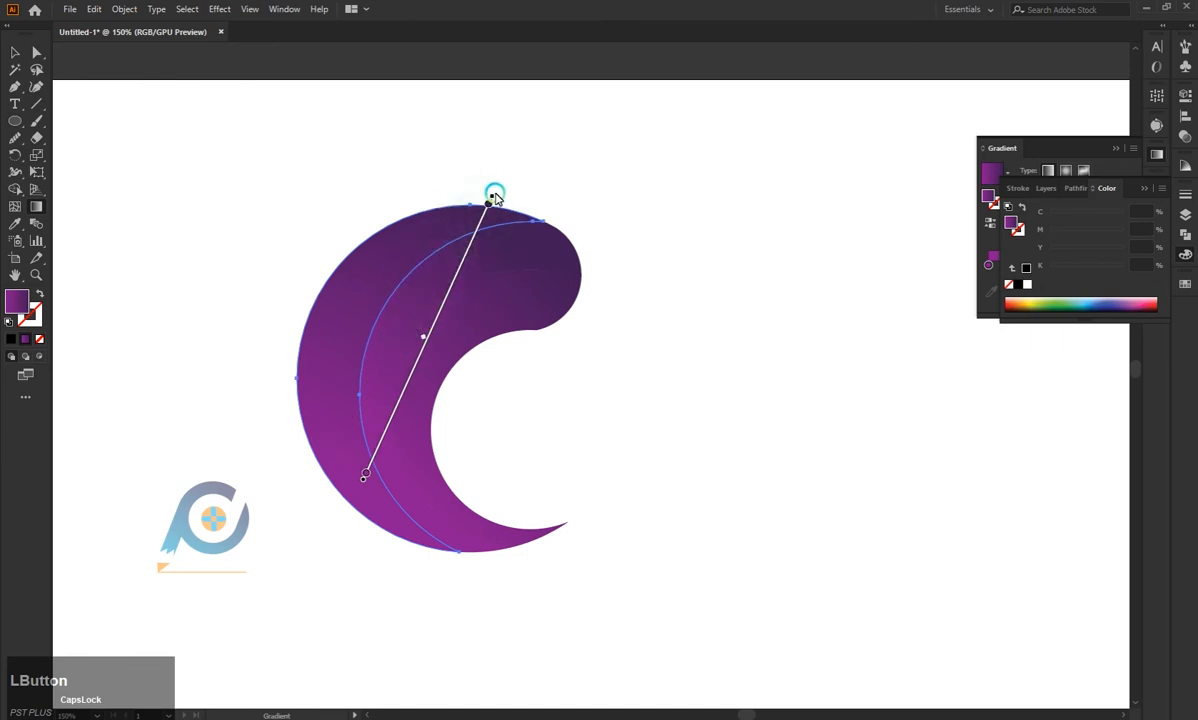
left_click_drag(516, 147, 513, 150)
left_click(469, 258)
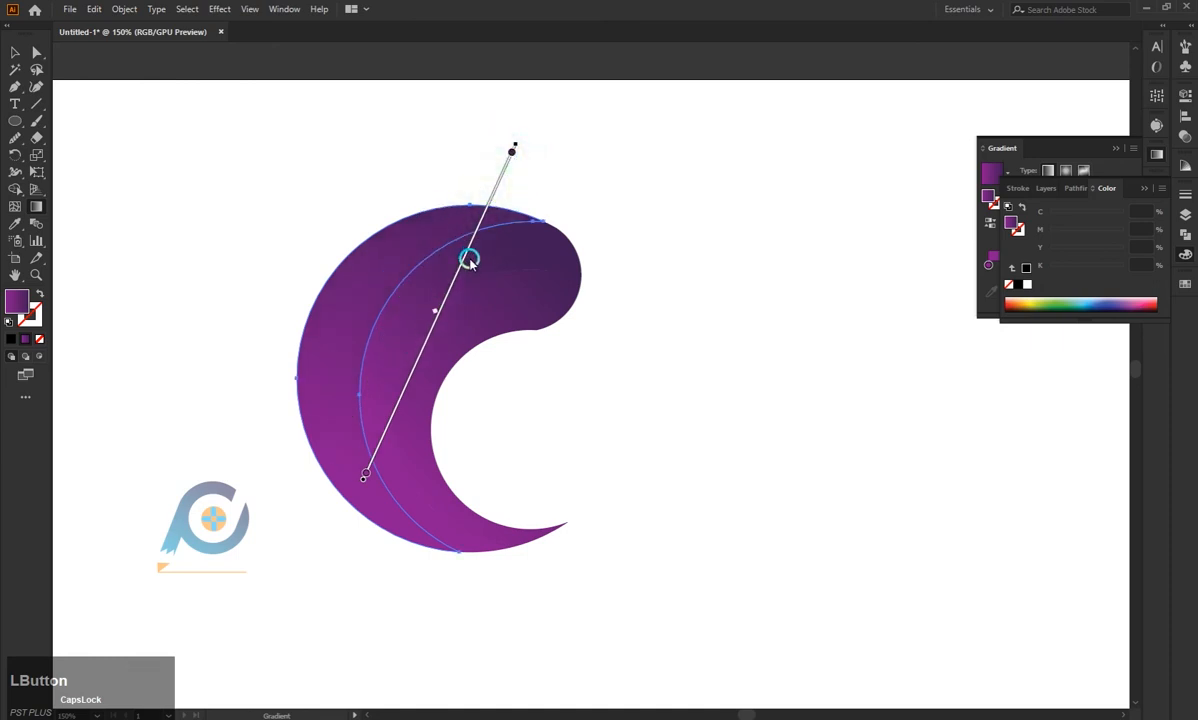
- Recolor the light stop of the outer band's gradient to magenta with C 43, M 100, Y 22.79 and K 0, and deselect the band
double_click(365, 474)
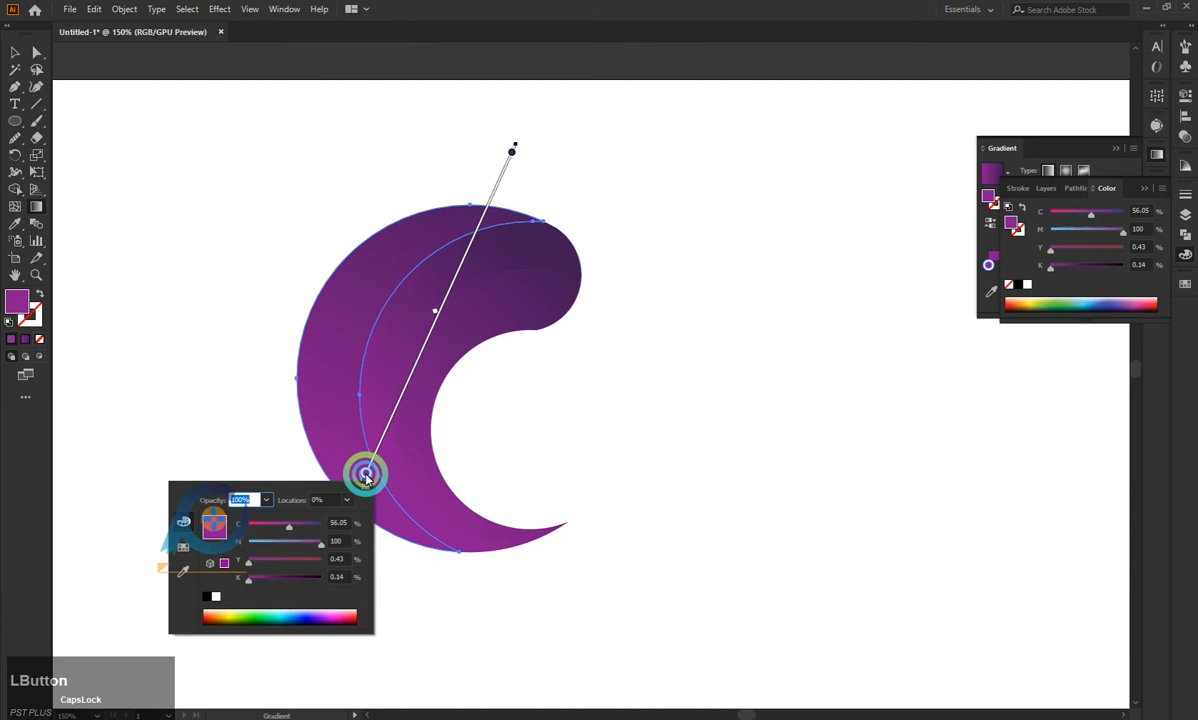
left_click(281, 530)
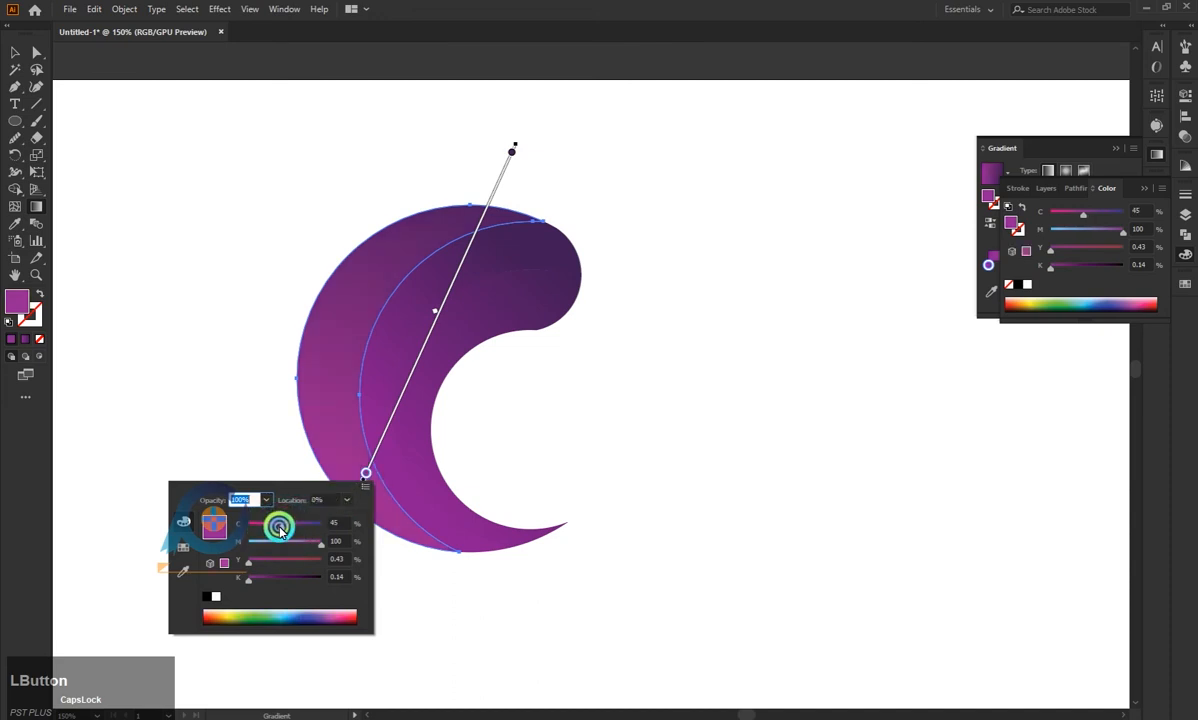
mouse_move(267, 576)
left_mouse_down()
mouse_move(275, 586)
mouse_move(267, 579)
left_mouse_up()
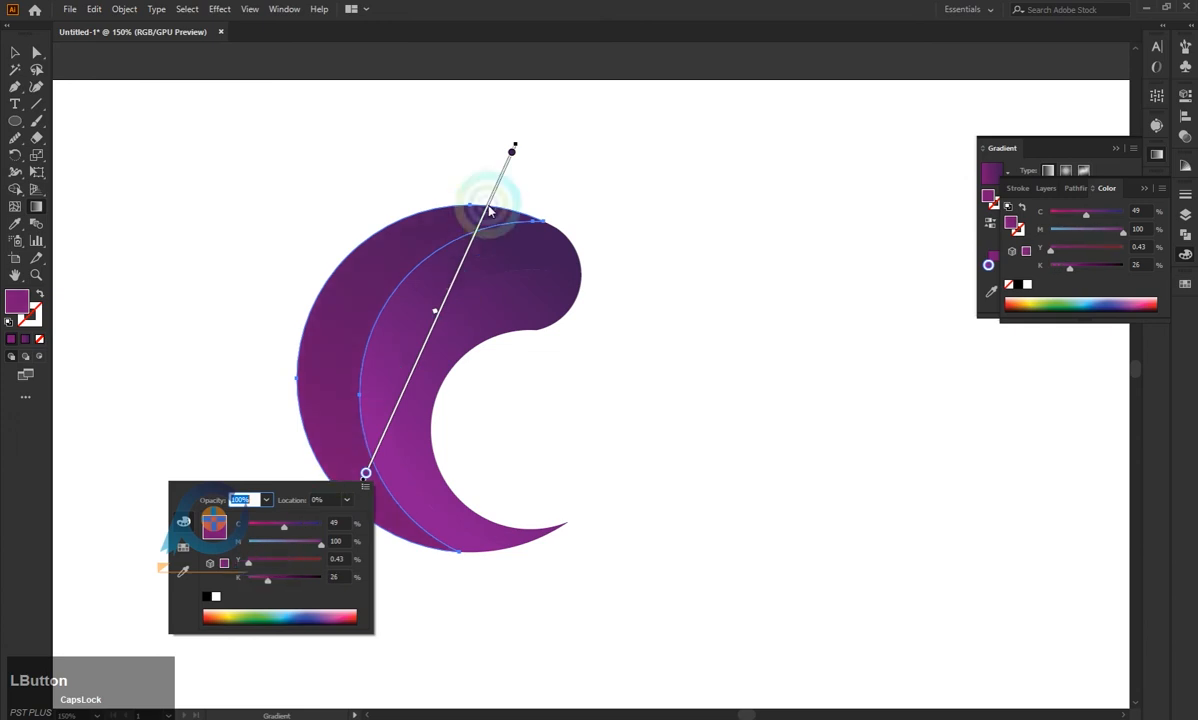
left_click(509, 156)
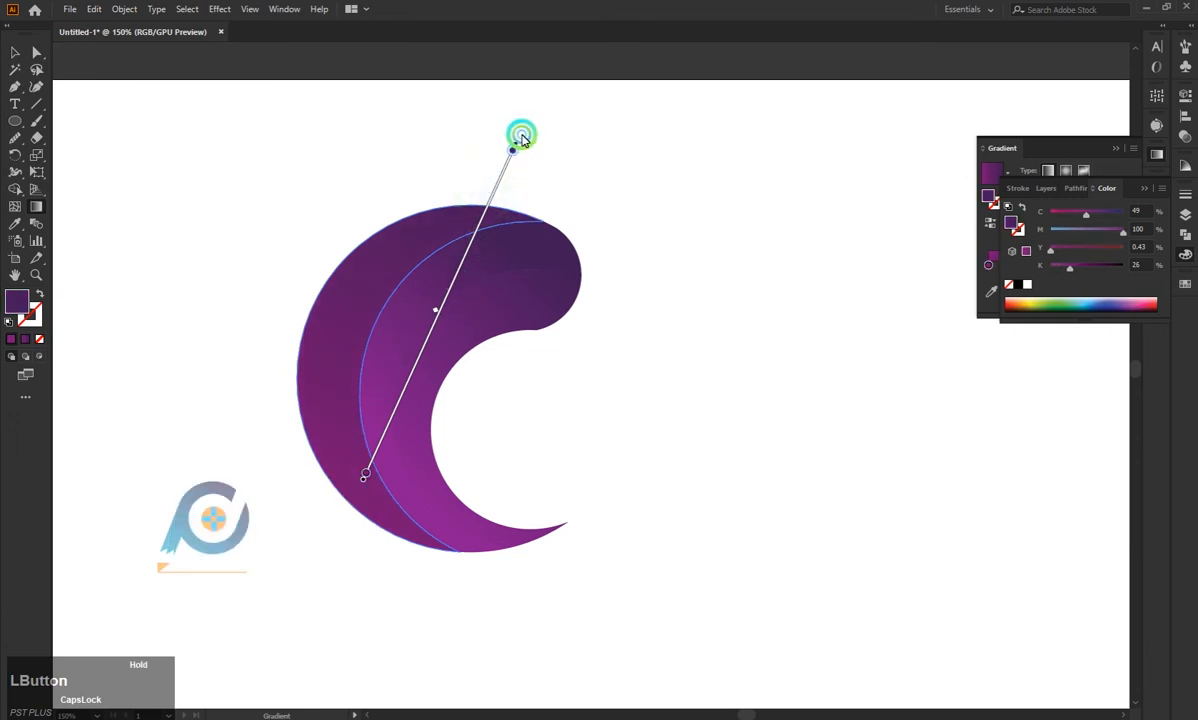
left_click(363, 475)
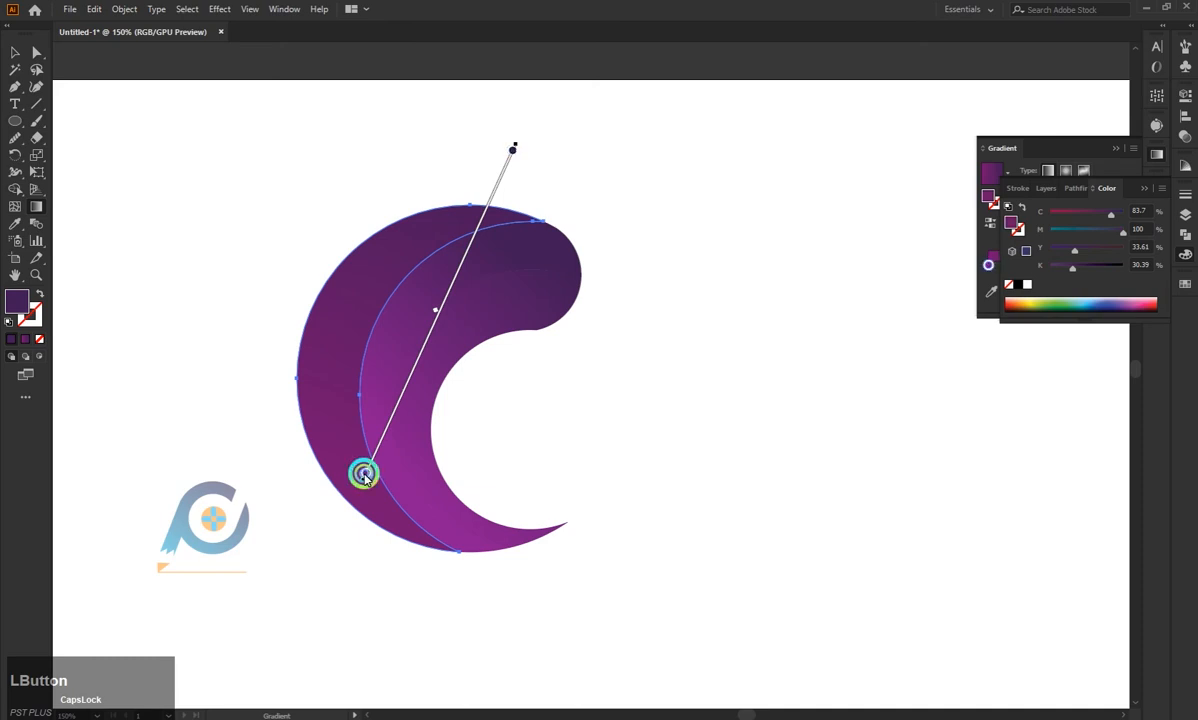
double_click(363, 475)
left_click_drag(270, 577, 260, 567)
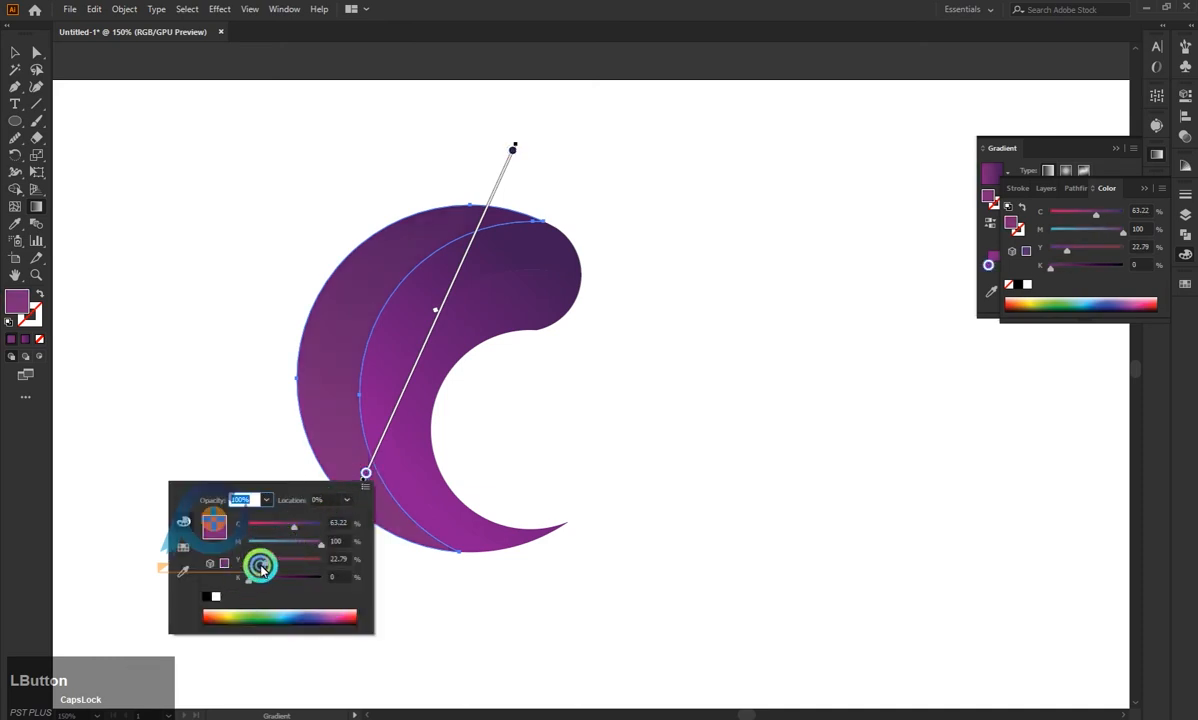
left_click_drag(290, 524, 282, 530)
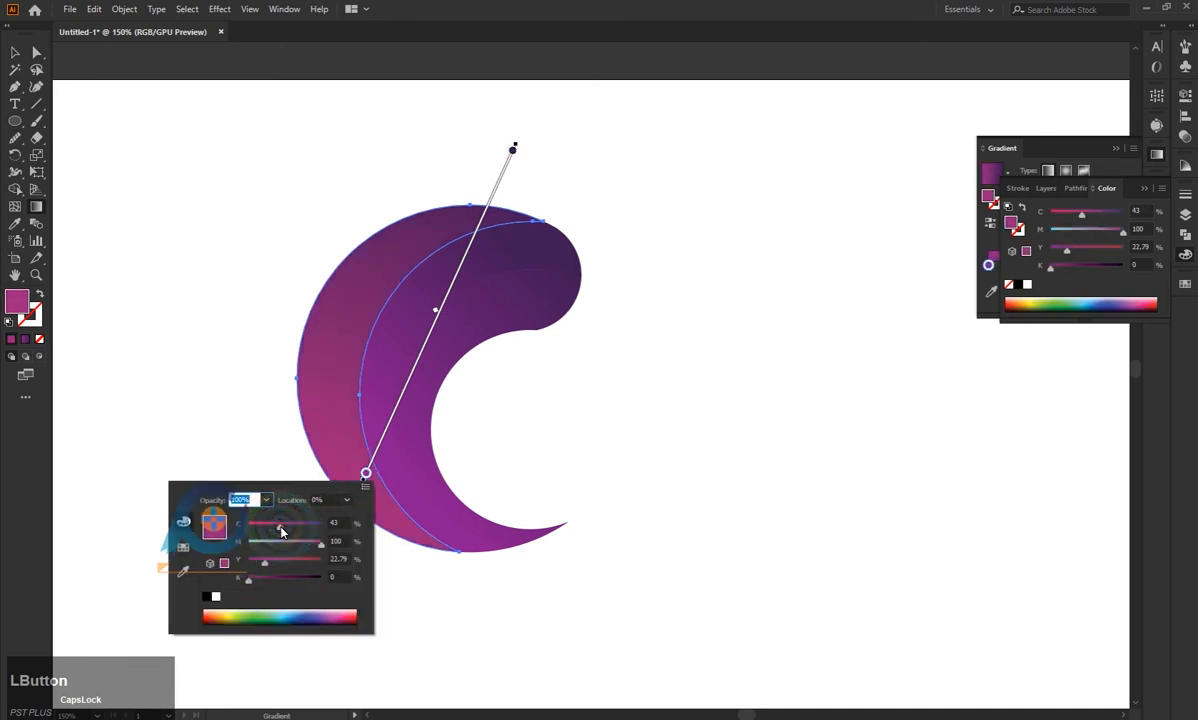
left_click(26, 50)
left_click(38, 53)
left_click(268, 377)
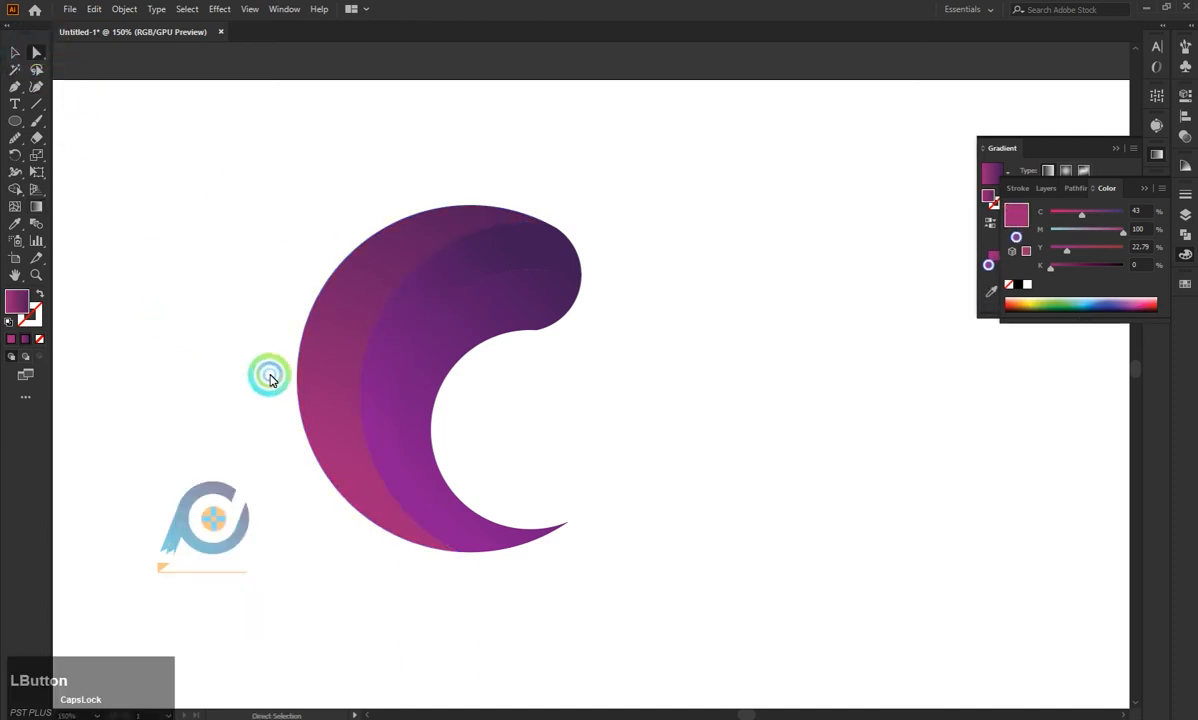
- Copy the magenta-to-dark-purple gradient from the outer band to the middle band and from there to the inner band with the Eyedropper
left_click(382, 407)
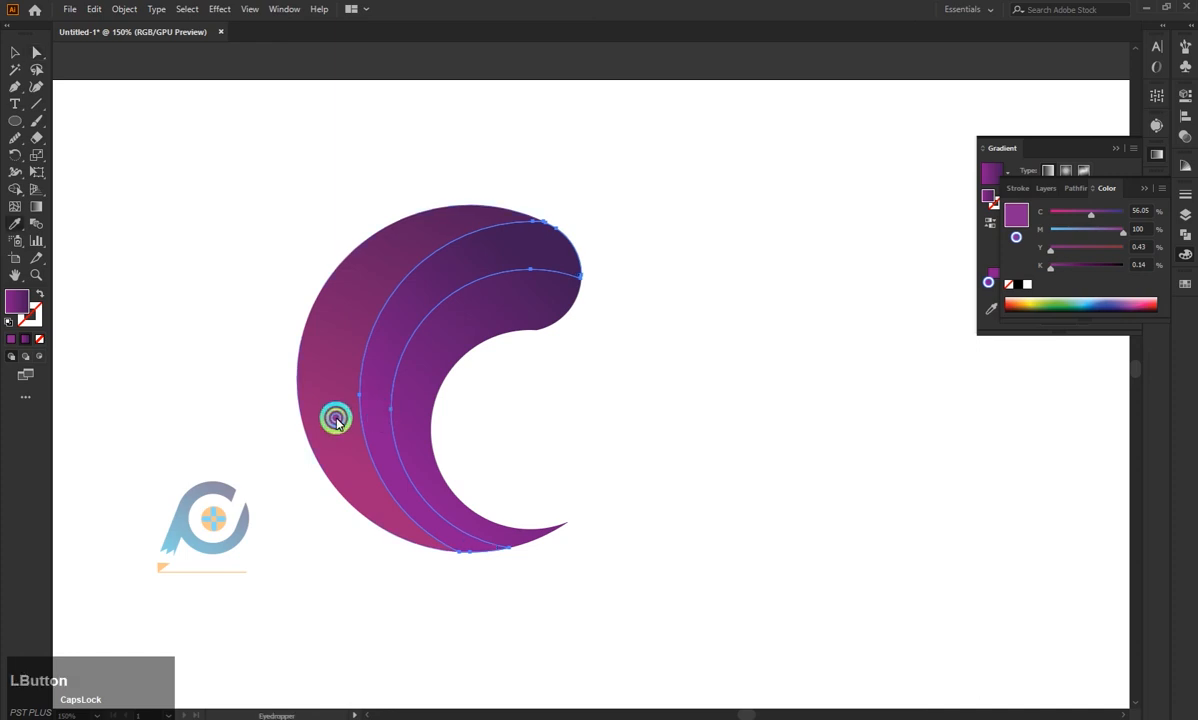
left_click(337, 419)
key("a")
left_click(413, 440)
key("i")
left_click(381, 446)
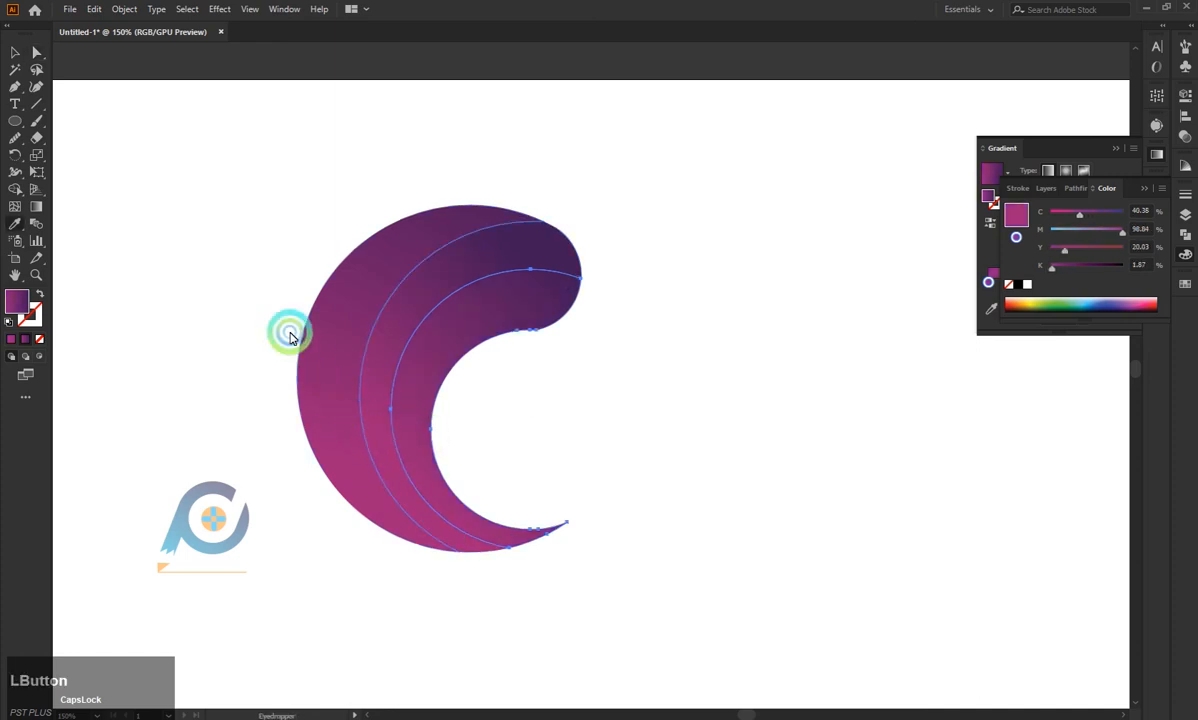
left_click(290, 337)
left_click(16, 52)
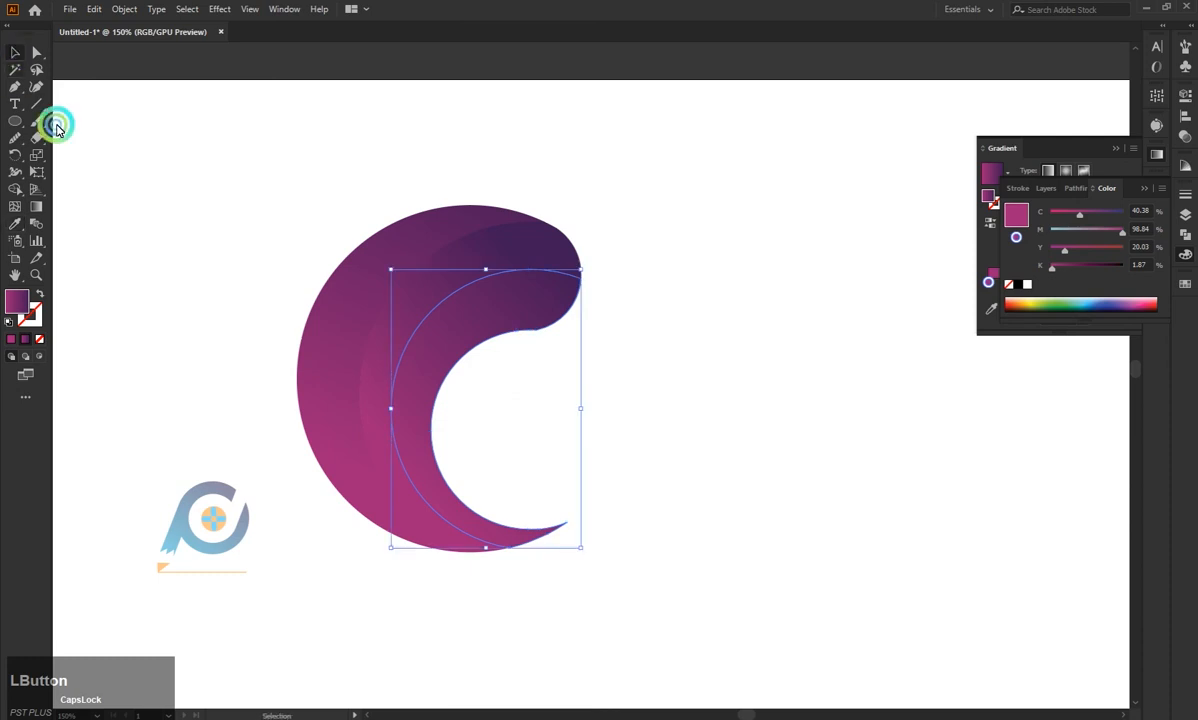
left_click(174, 307)
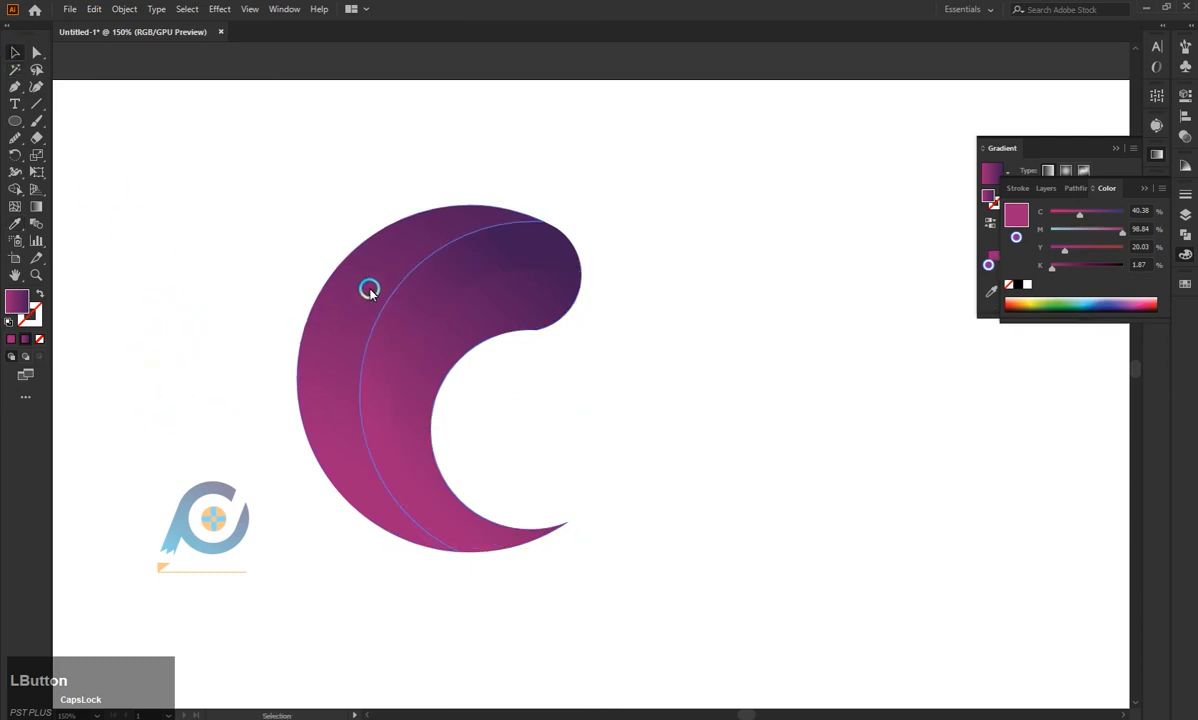
- Shift the outer band's diagonal gradient toward the lower left, placing its dark end at the top edge and its light stop slightly inward
left_click(377, 551)
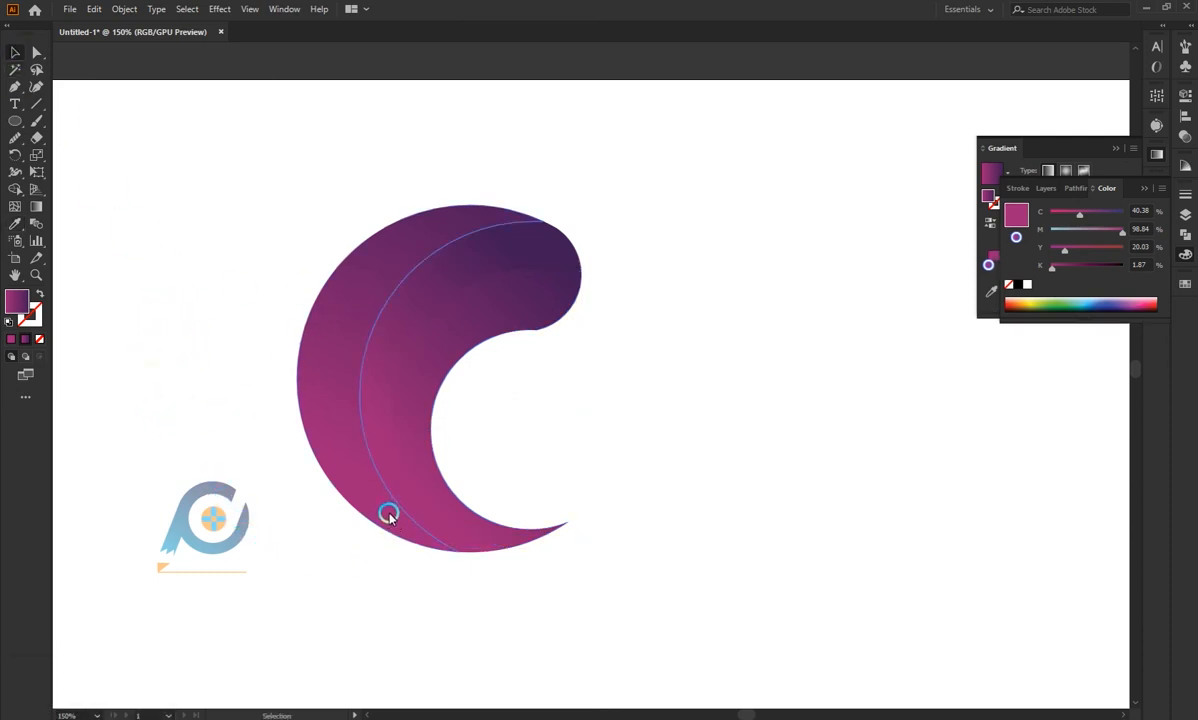
left_click(388, 514)
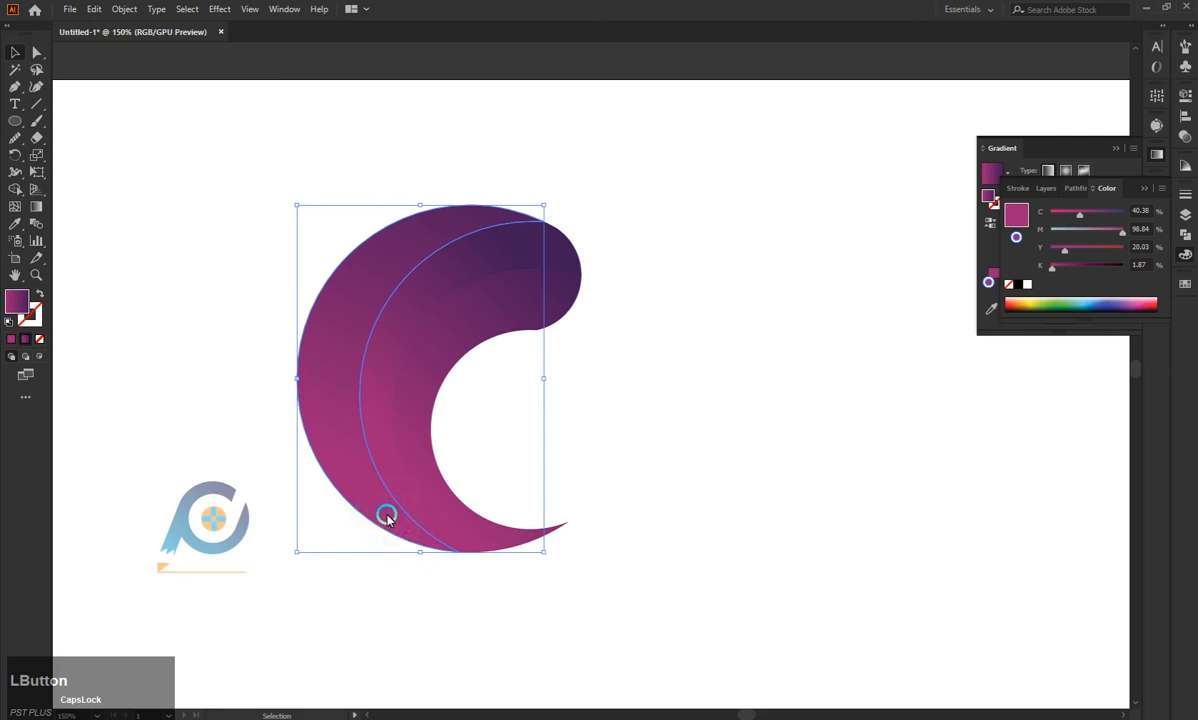
key("g")
left_click_drag(493, 192, 465, 243)
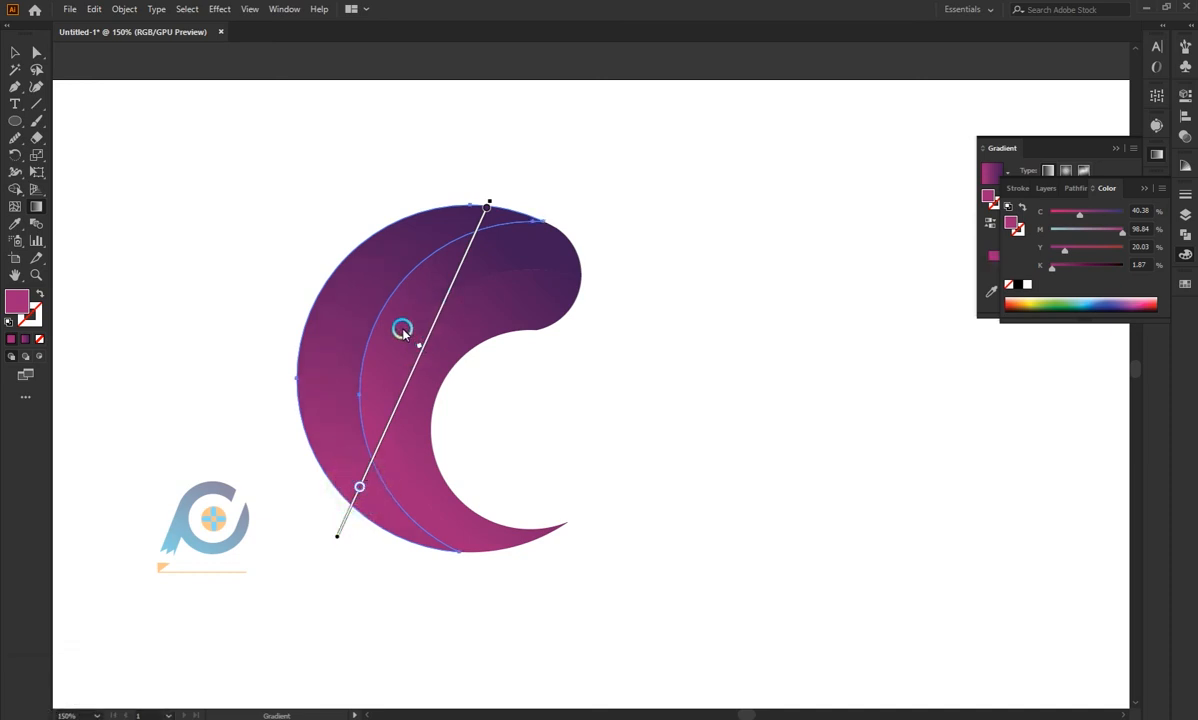
left_click(38, 50)
left_click(166, 238)
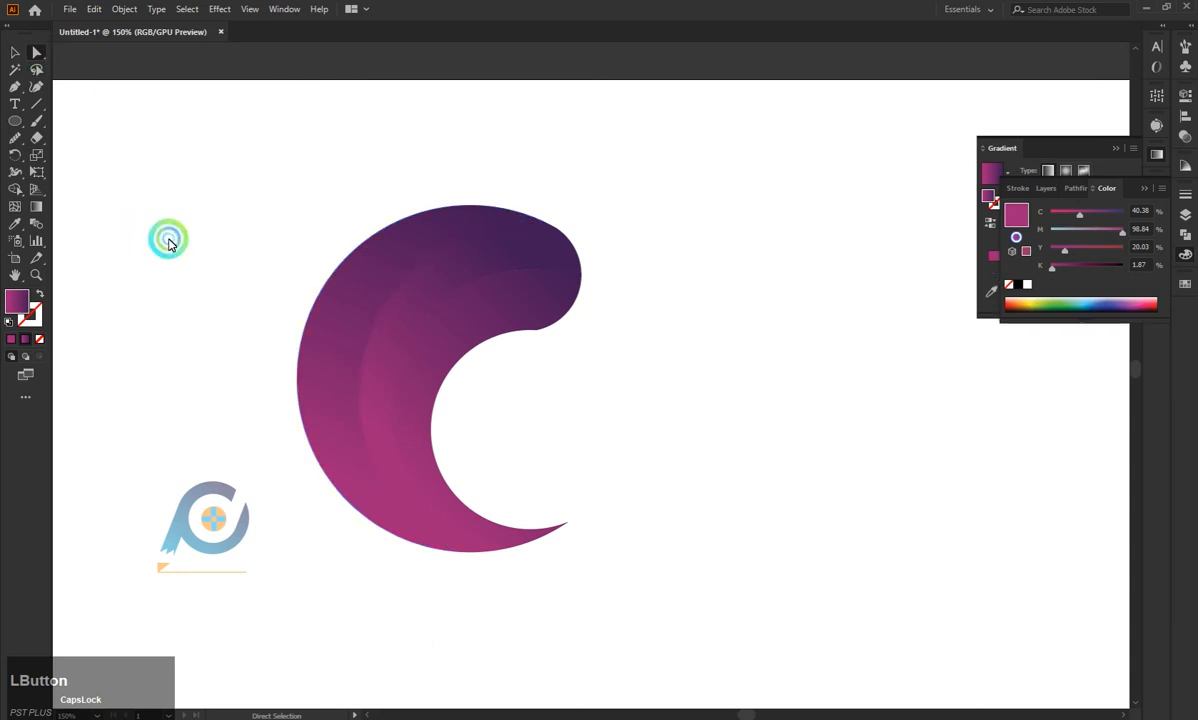
- Slide the light stop of the middle band's diagonal gradient inward, toward its dark upper-right end
left_click(400, 487)
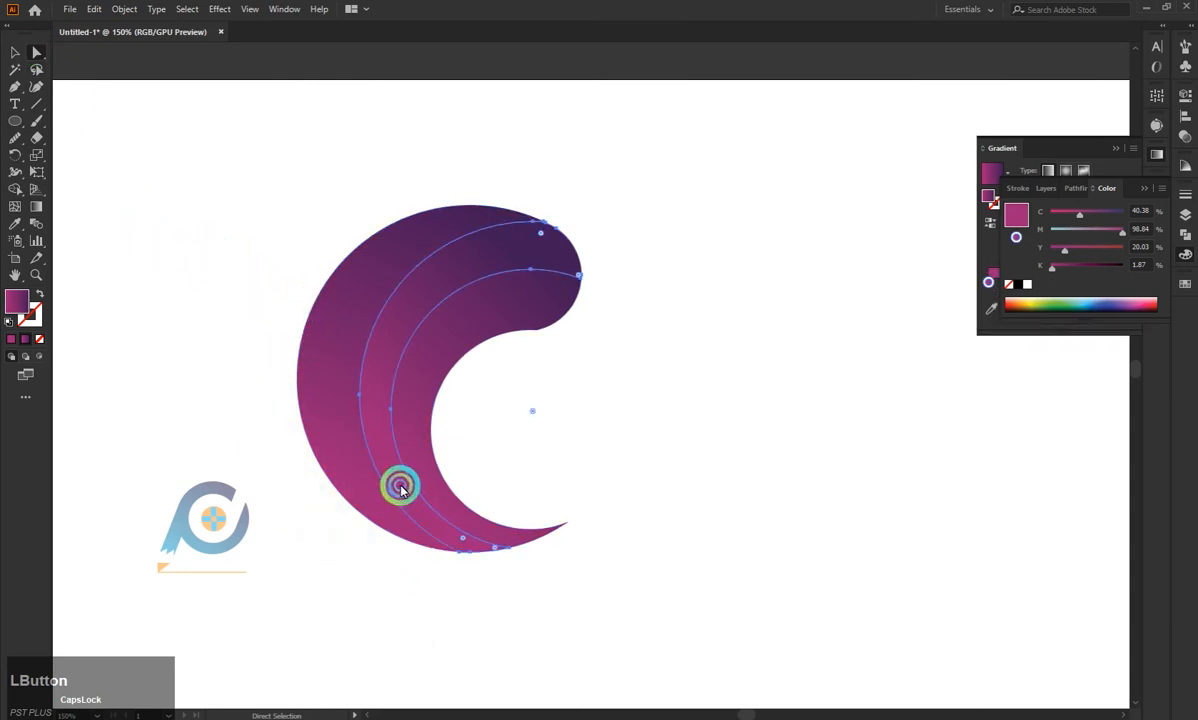
left_click(321, 481)
key("g")
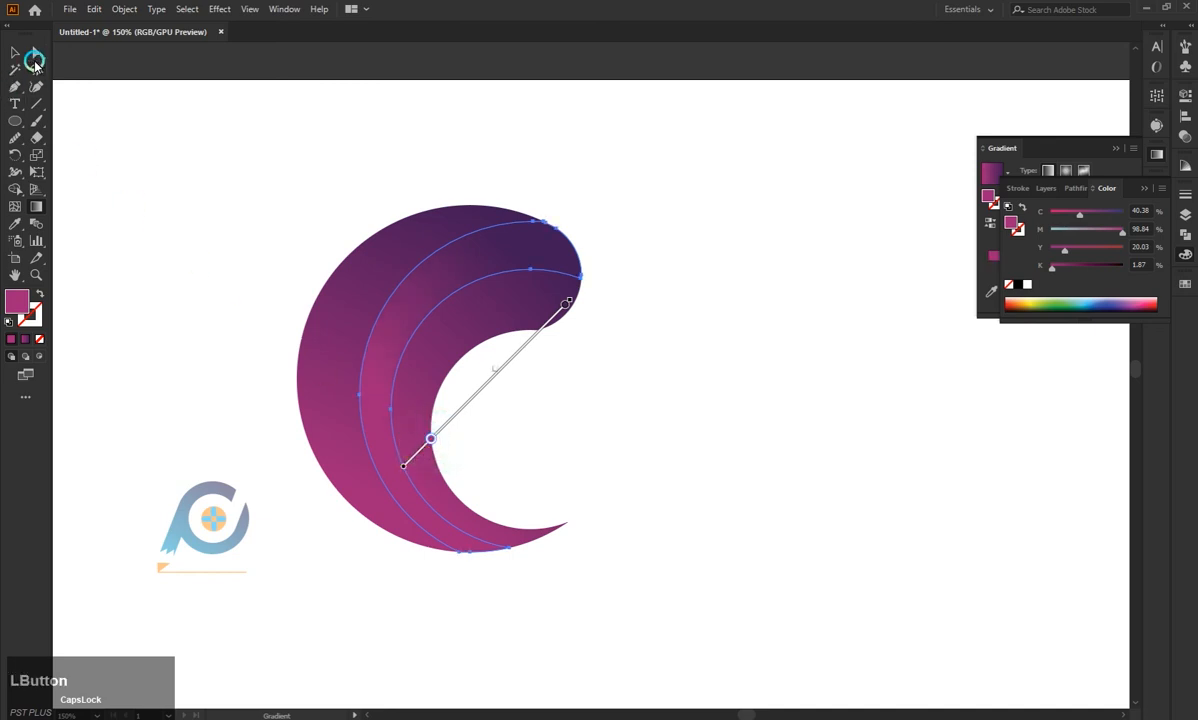
left_click(33, 60)
left_click(126, 286)
- Slide the light stop of the inner band's diagonal gradient inward, extending the solid magenta toward the upper right
left_click(410, 405)
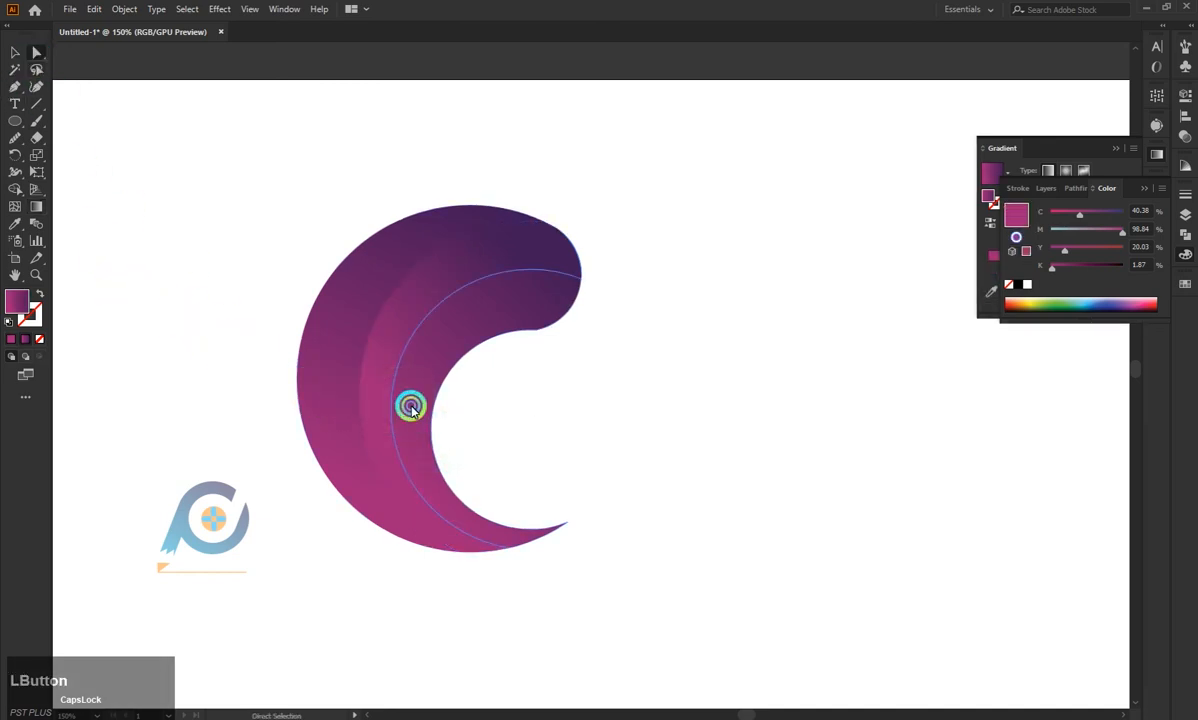
key("g")
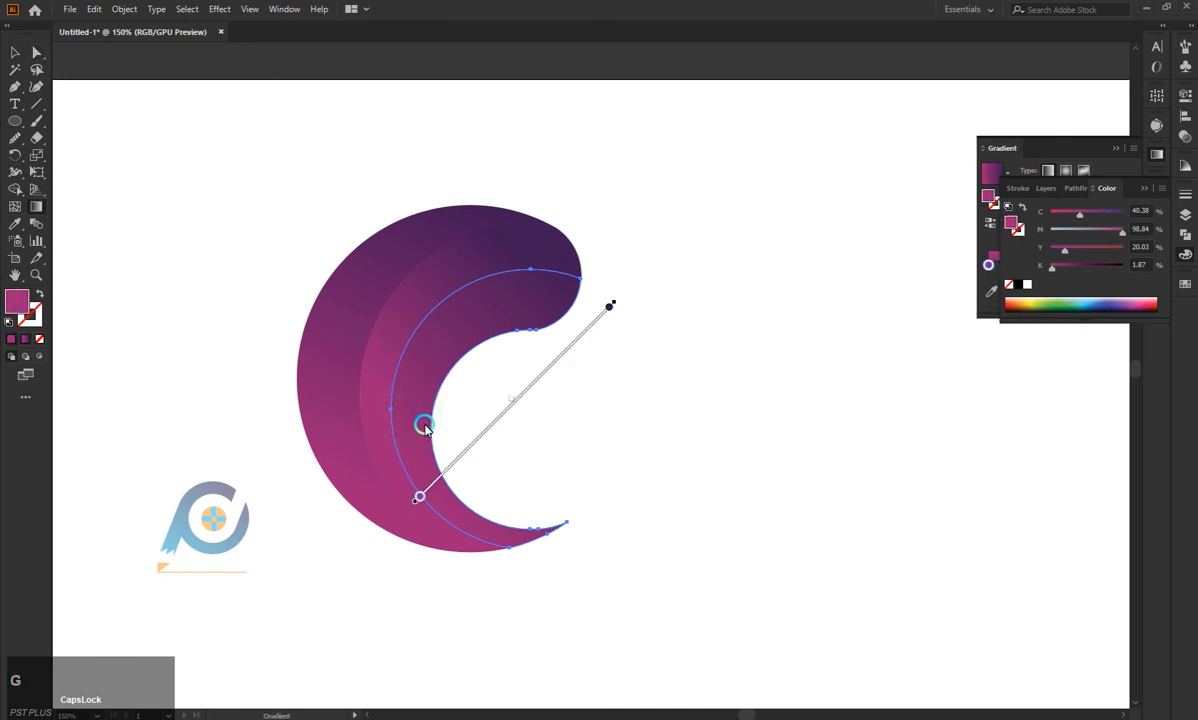
left_click_drag(421, 494, 415, 500)
left_click(476, 437)
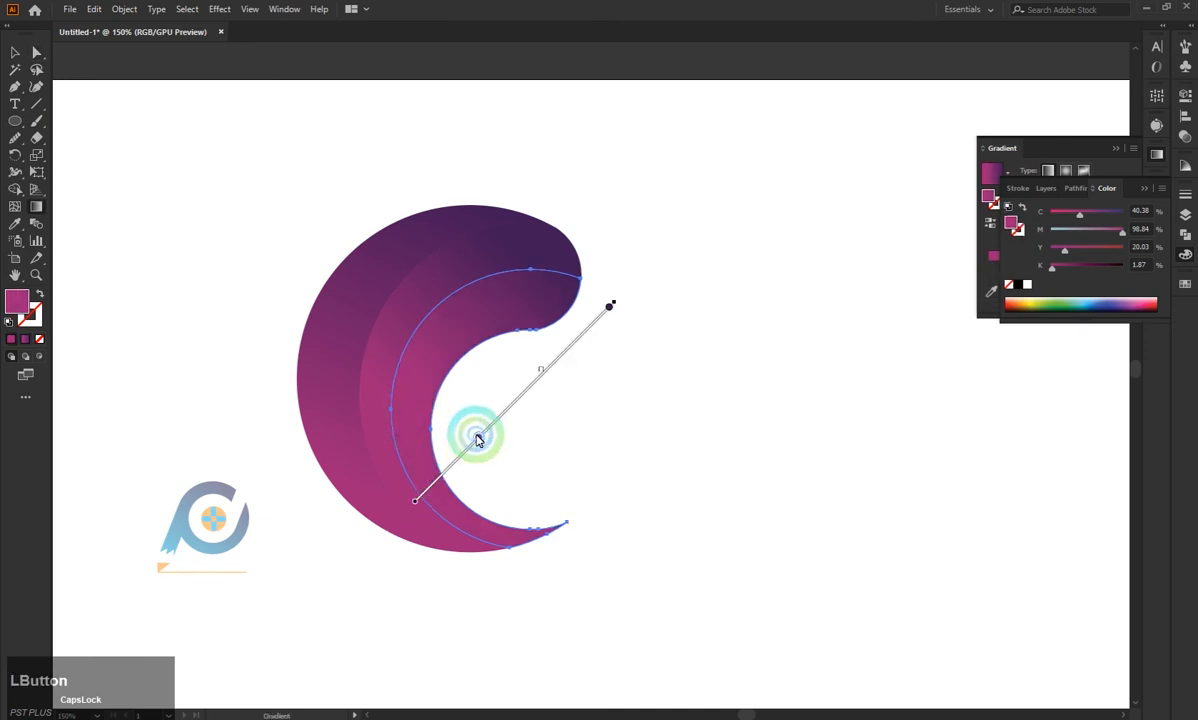
left_click(14, 50)
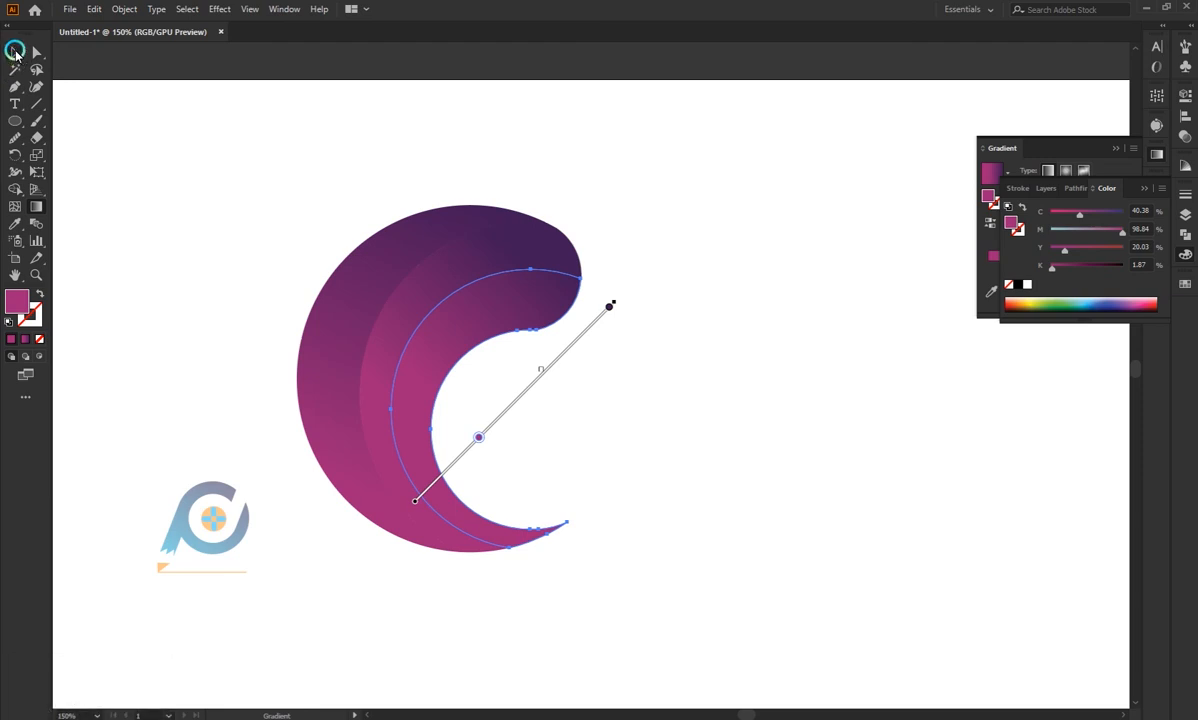
left_click(142, 281)
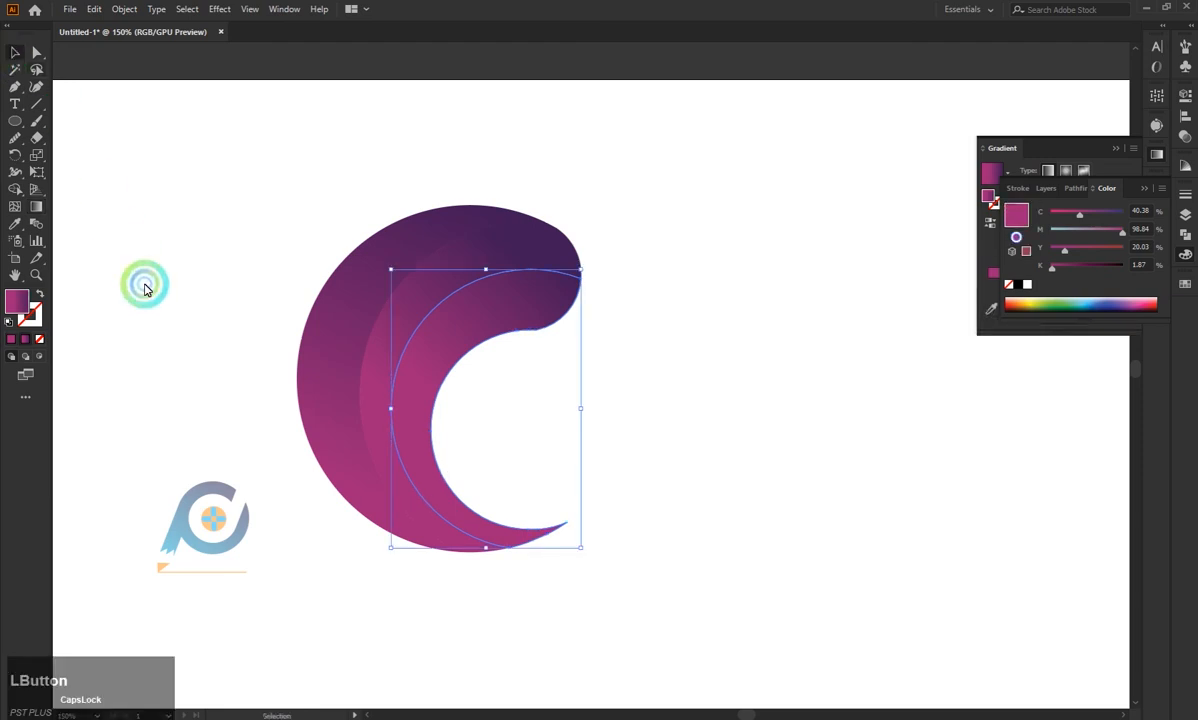
- Shift the inner band's gradient slightly toward the lower left, place its light stop at 25.1%, and set that stop's cyan to 26
left_click(404, 417)
key("g")
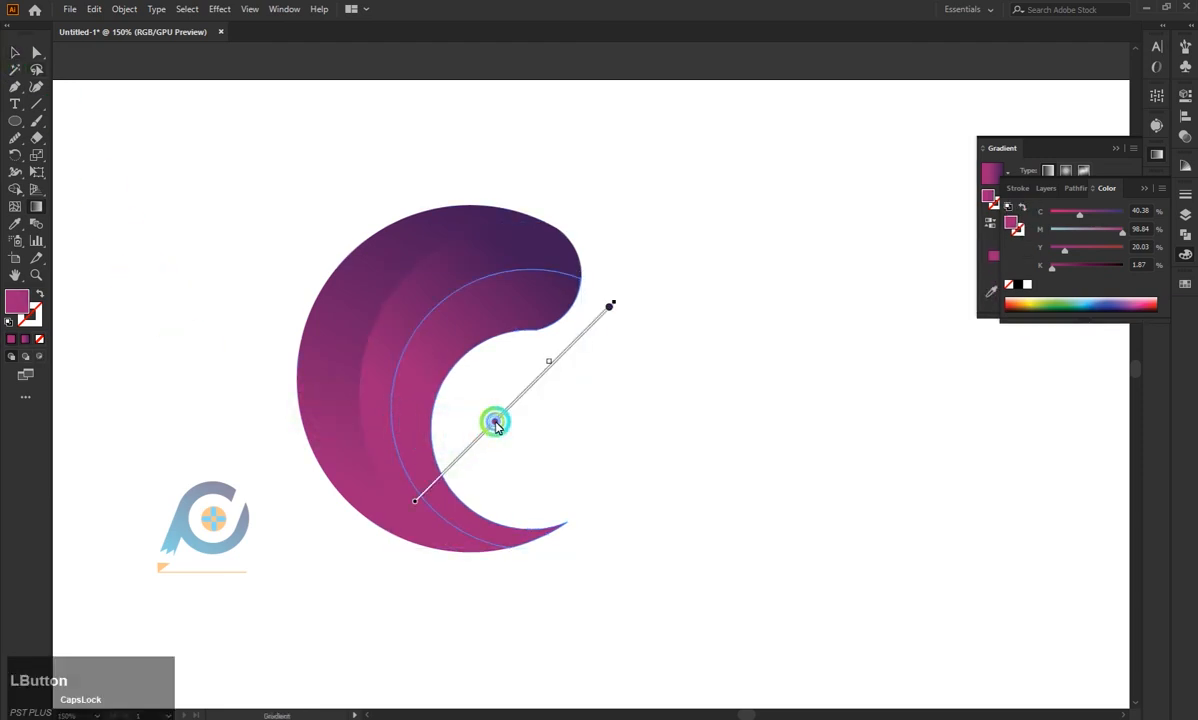
mouse_move(527, 395)
left_mouse_down()
mouse_move(489, 382)
mouse_move(499, 440)
mouse_move(472, 452)
left_mouse_up()
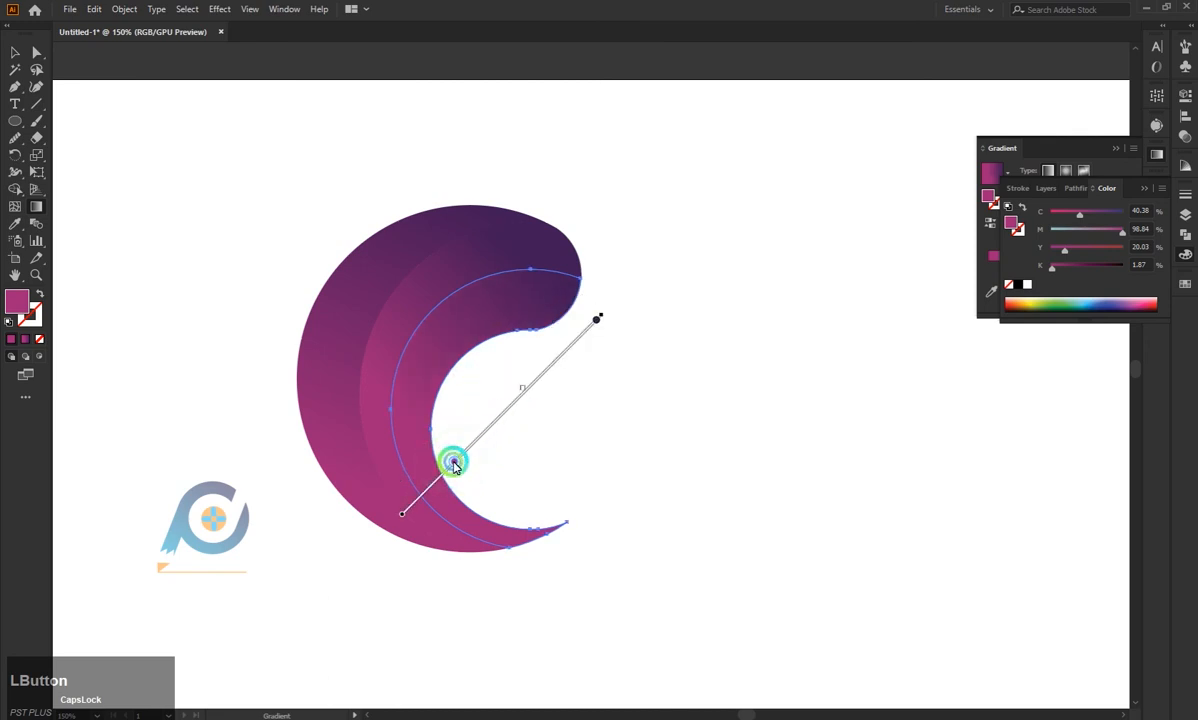
double_click(453, 463)
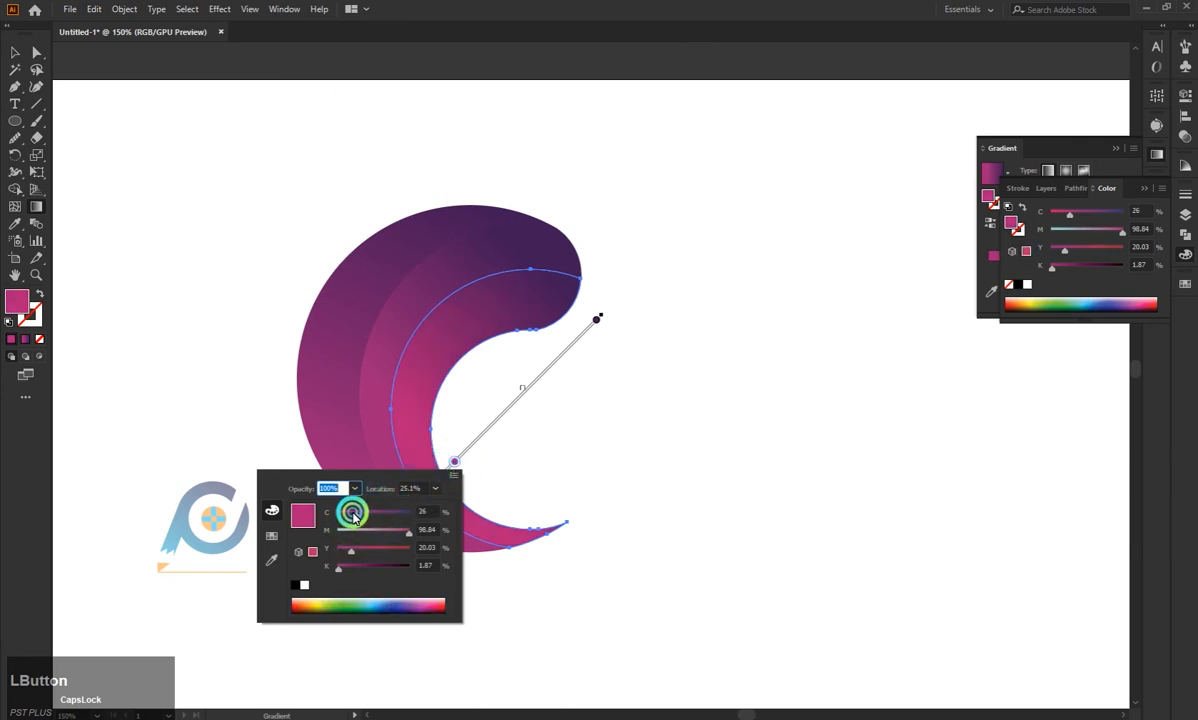
left_click(36, 52)
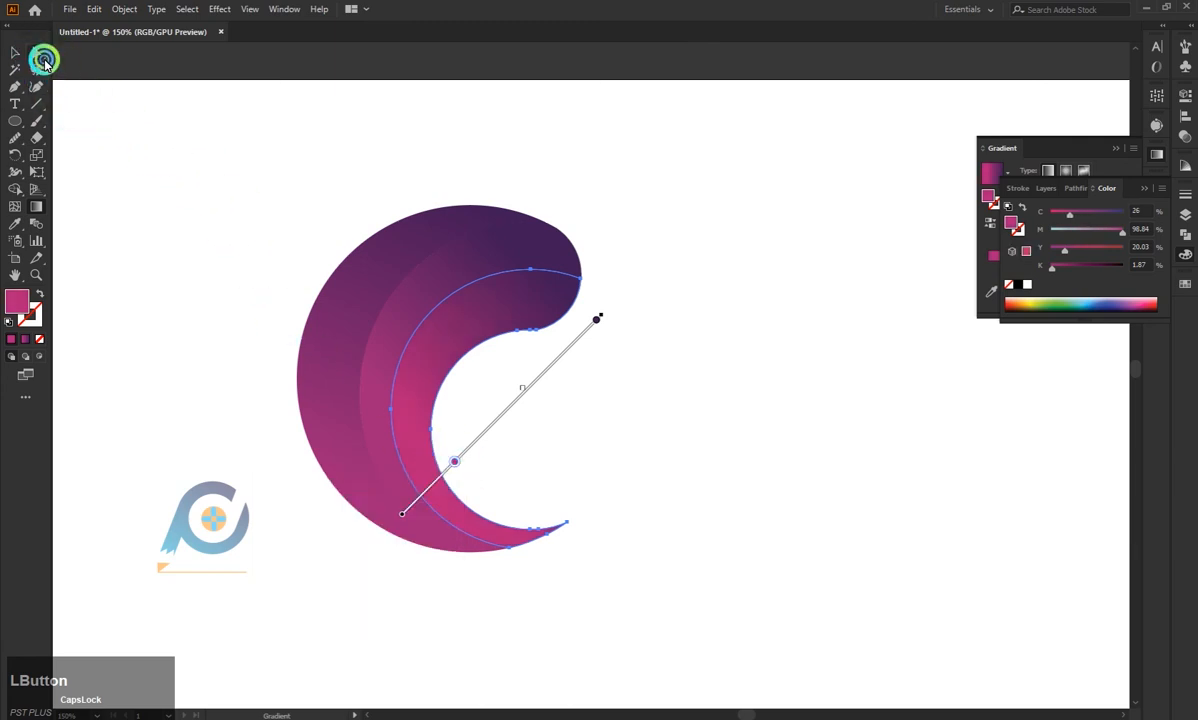
left_click(135, 254)
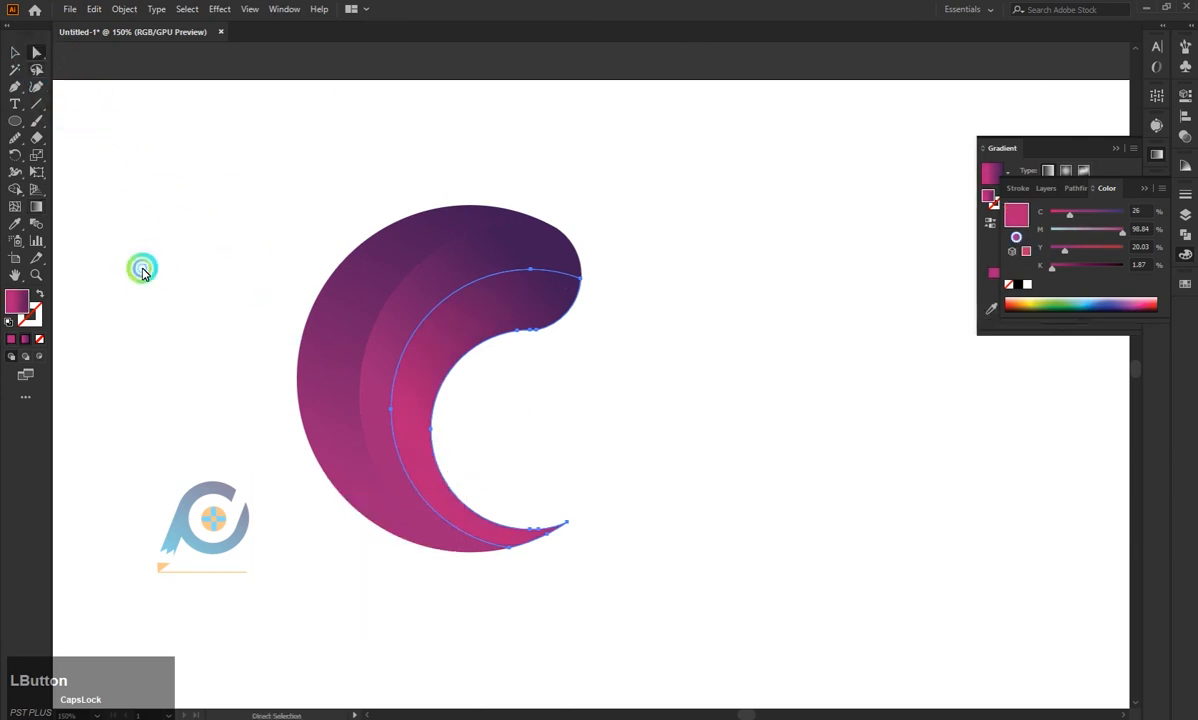
- Set the cyan of the light stop in the middle band's gradient to 37
left_click(382, 463)
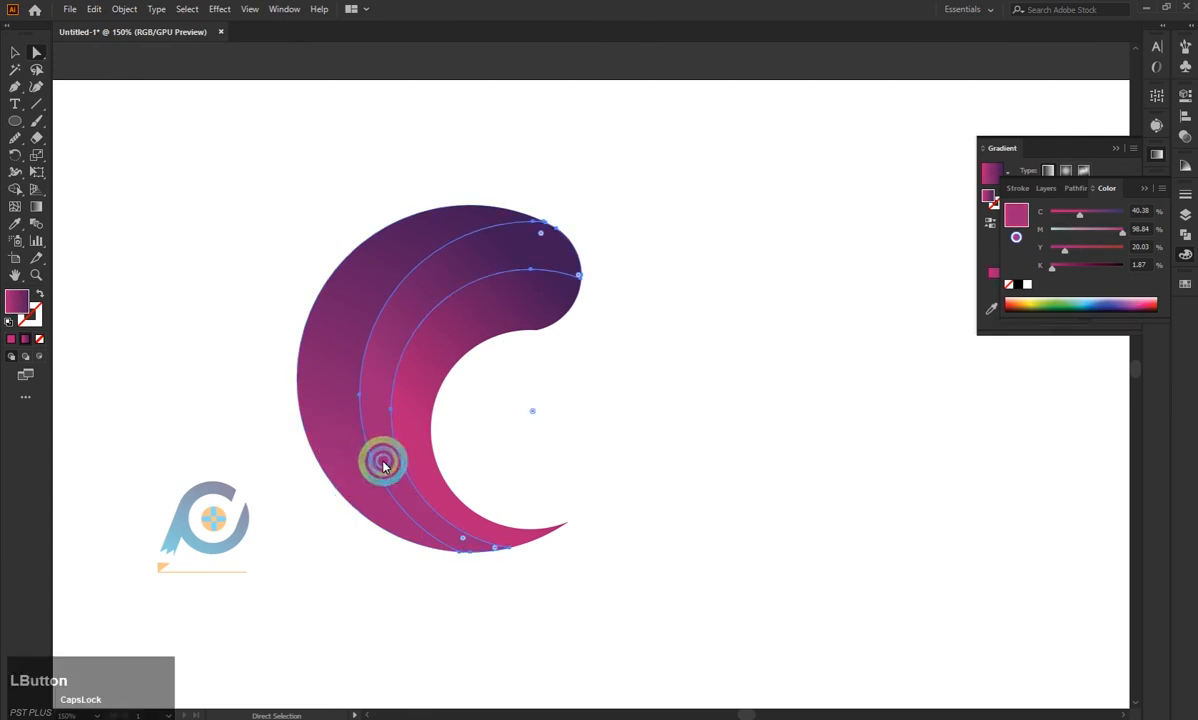
key("g")
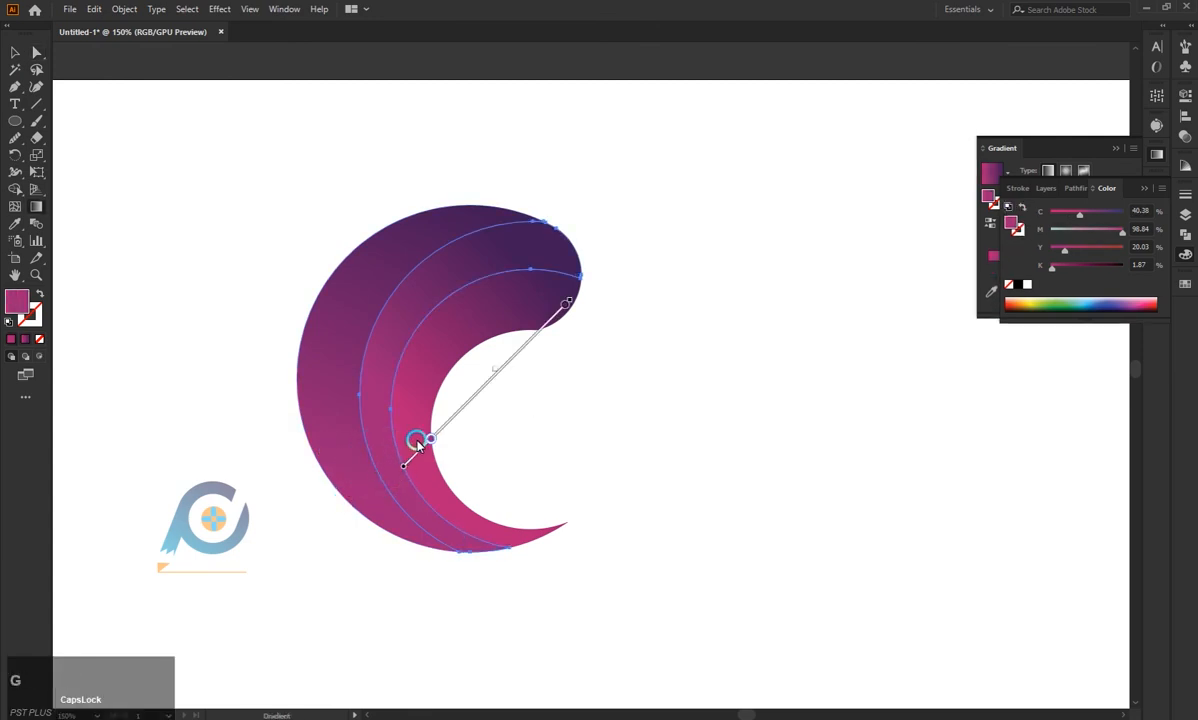
double_click(429, 441)
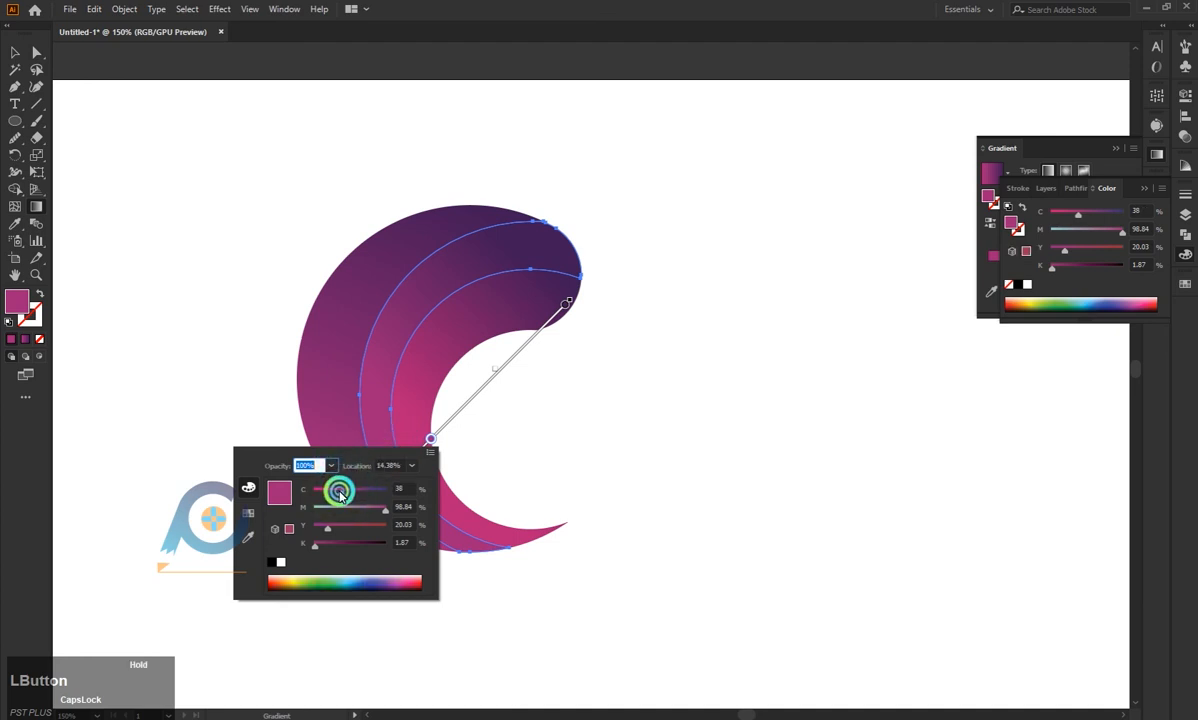
left_click(326, 409)
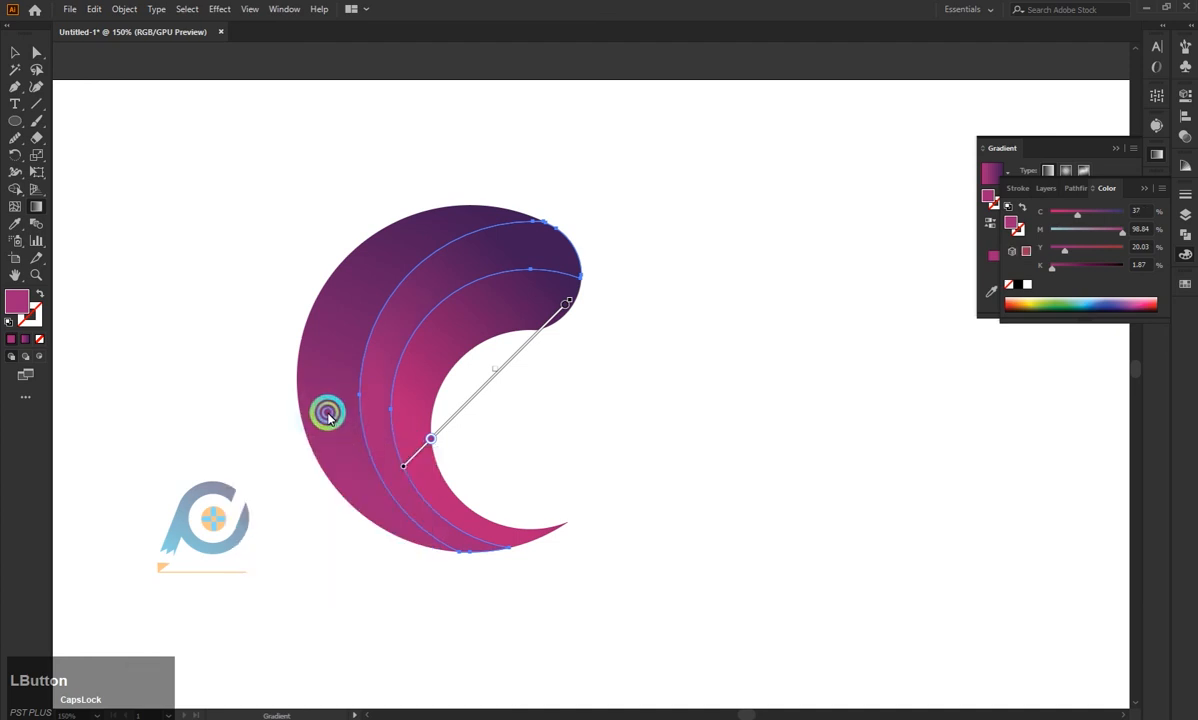
left_click(344, 438)
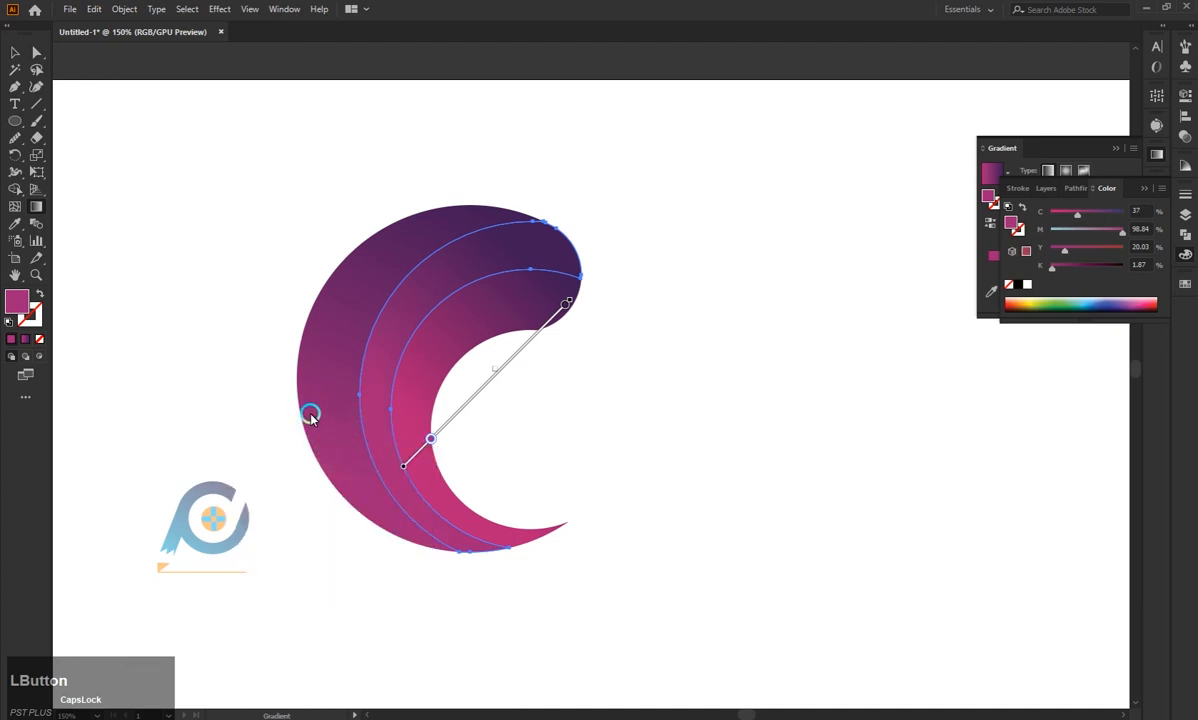
- Slide the dark stop of the middle band's diagonal gradient slightly inward, toward the lower left
key("a")
left_click(326, 417)
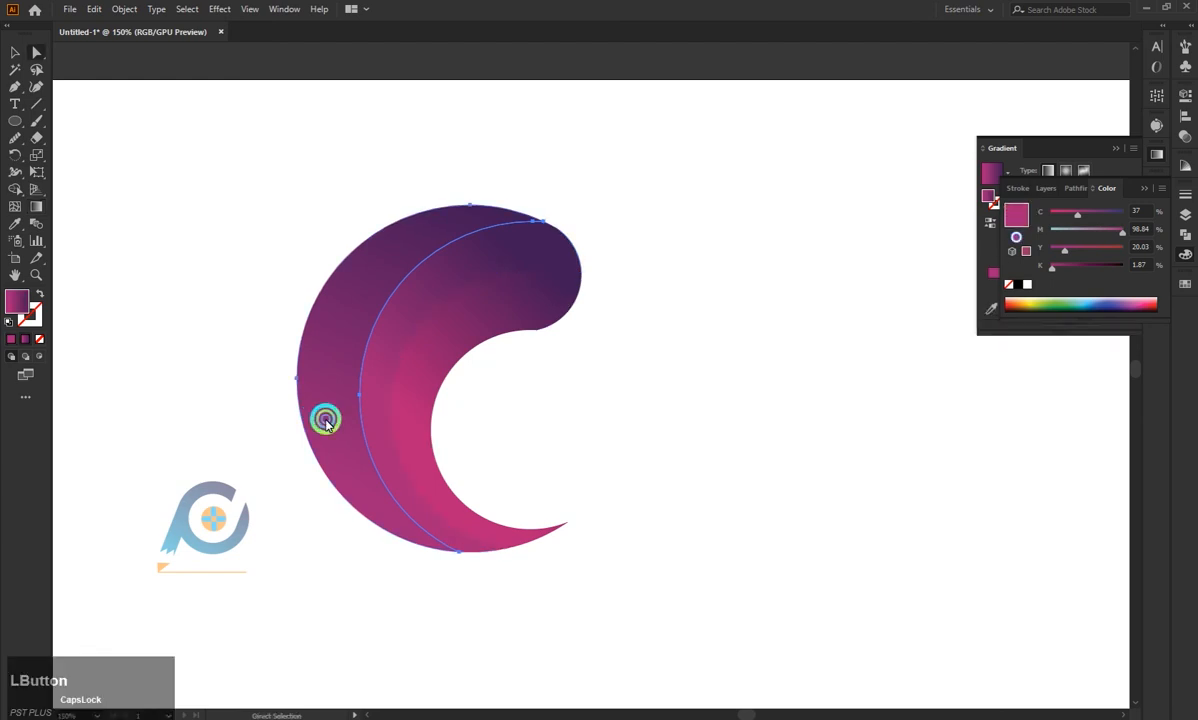
left_click(250, 435)
left_click(168, 503)
left_click(400, 322)
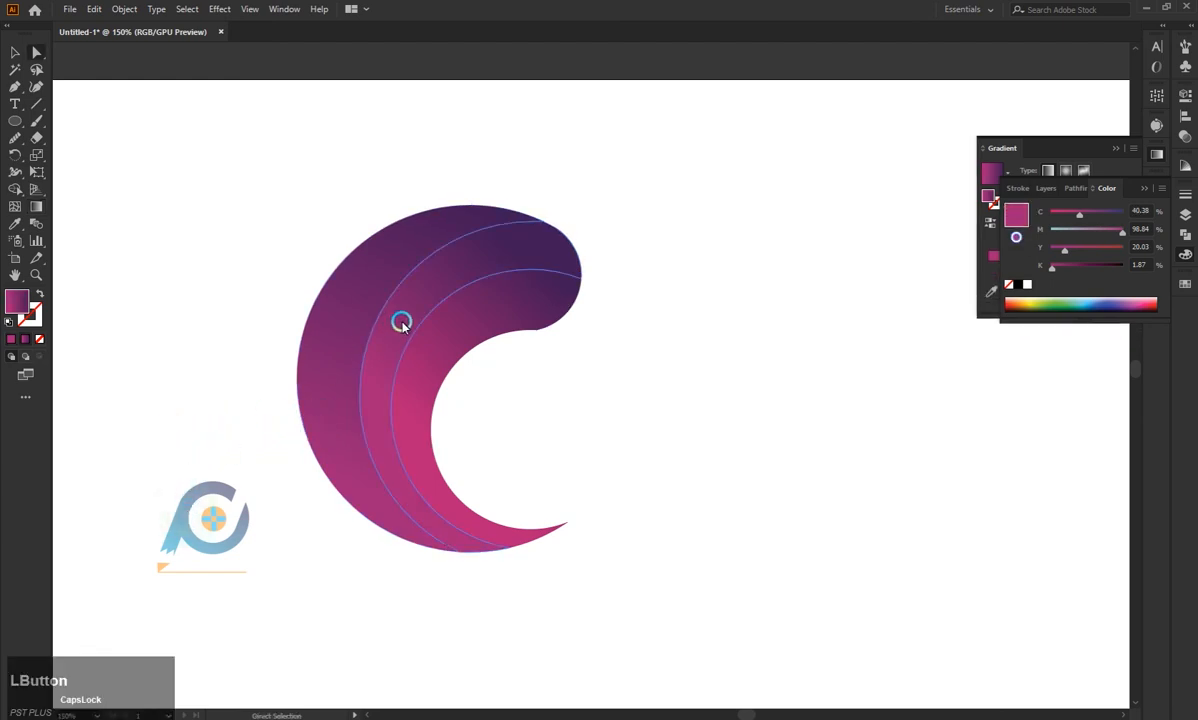
left_click(455, 297)
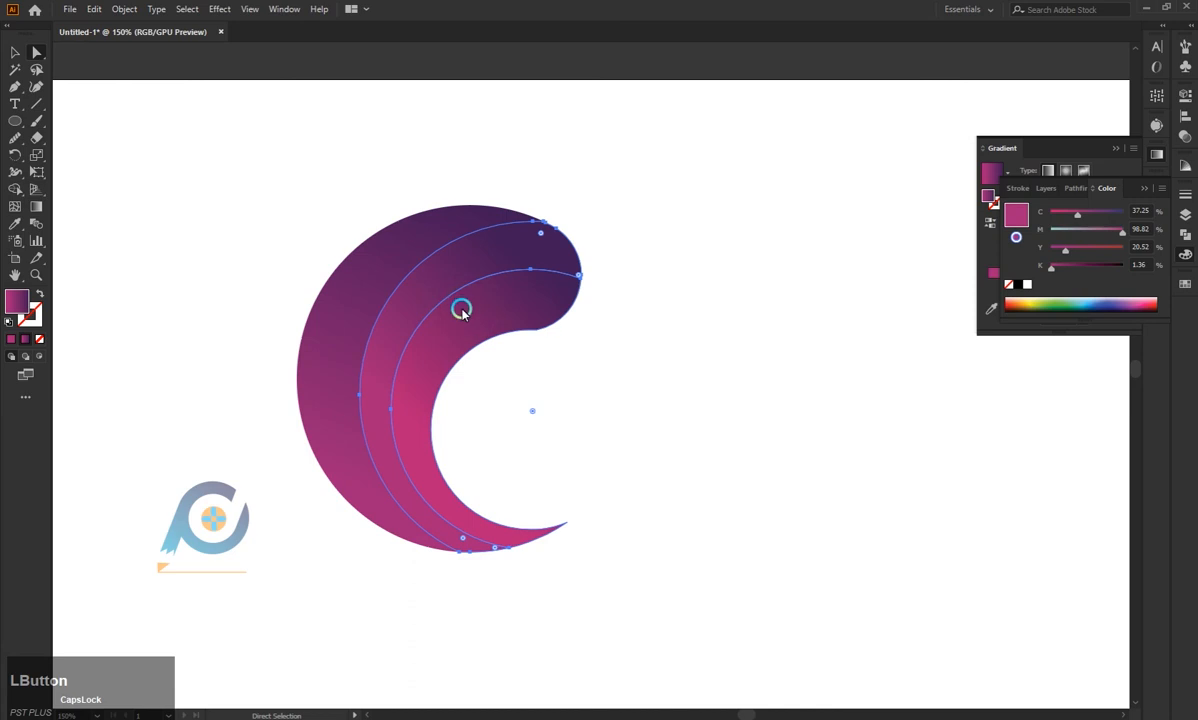
key("g")
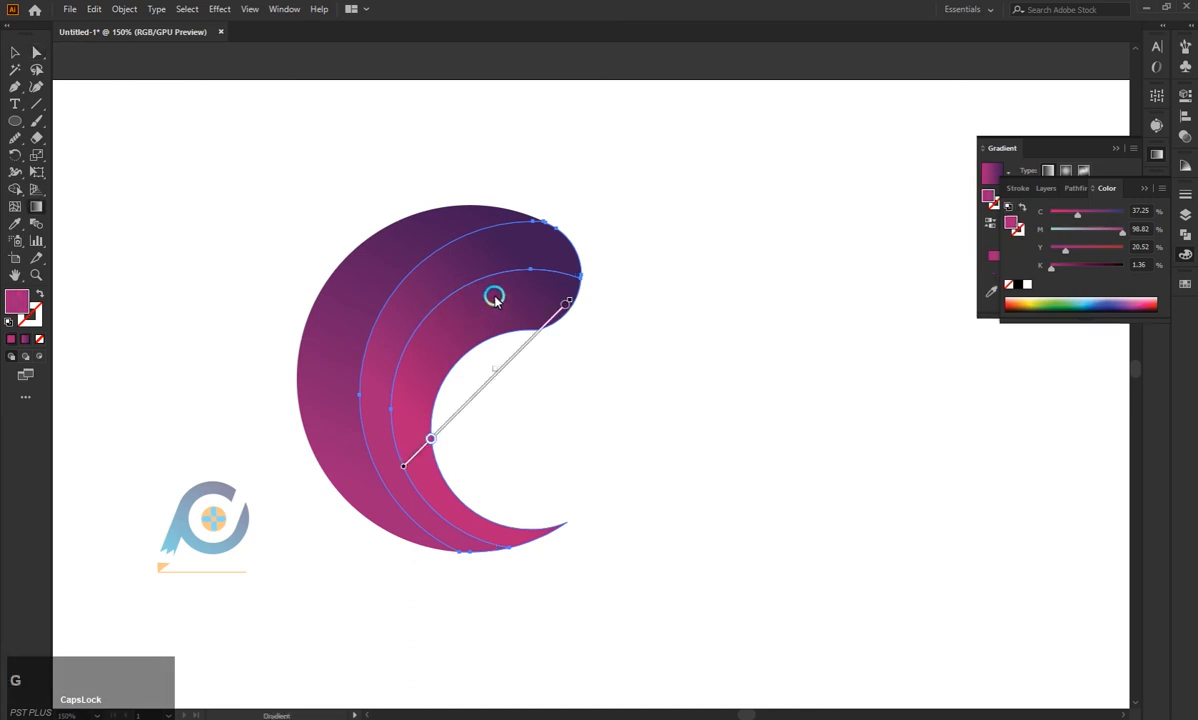
left_click(559, 305)
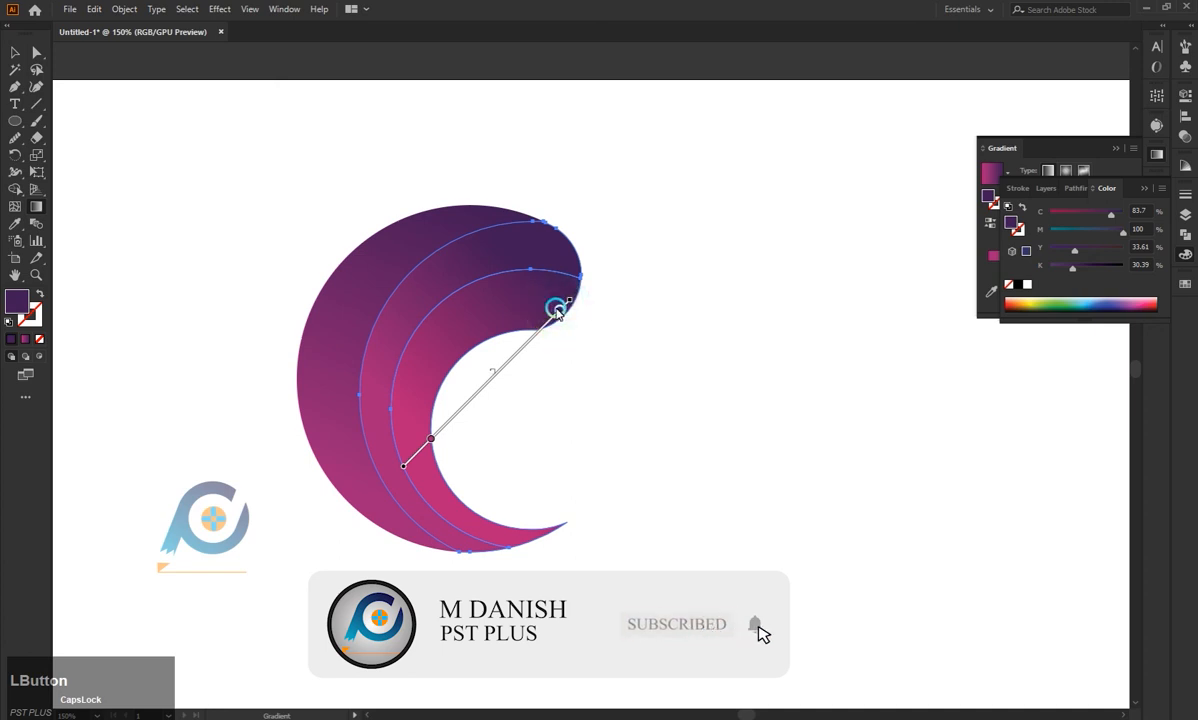
left_click(489, 302)
- Slide the dark stop of the outer band's gradient inward to about 93% and deselect the band
key("a")
left_click(409, 275)
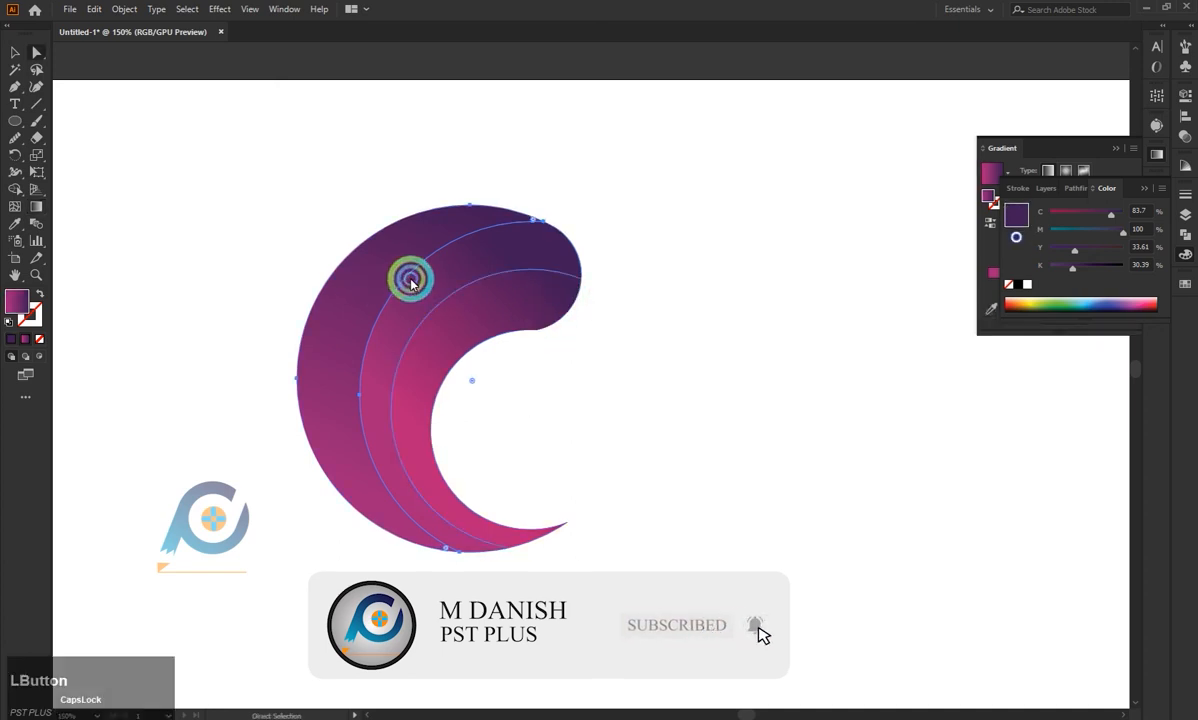
left_click(506, 331)
left_click(497, 331)
key("g")
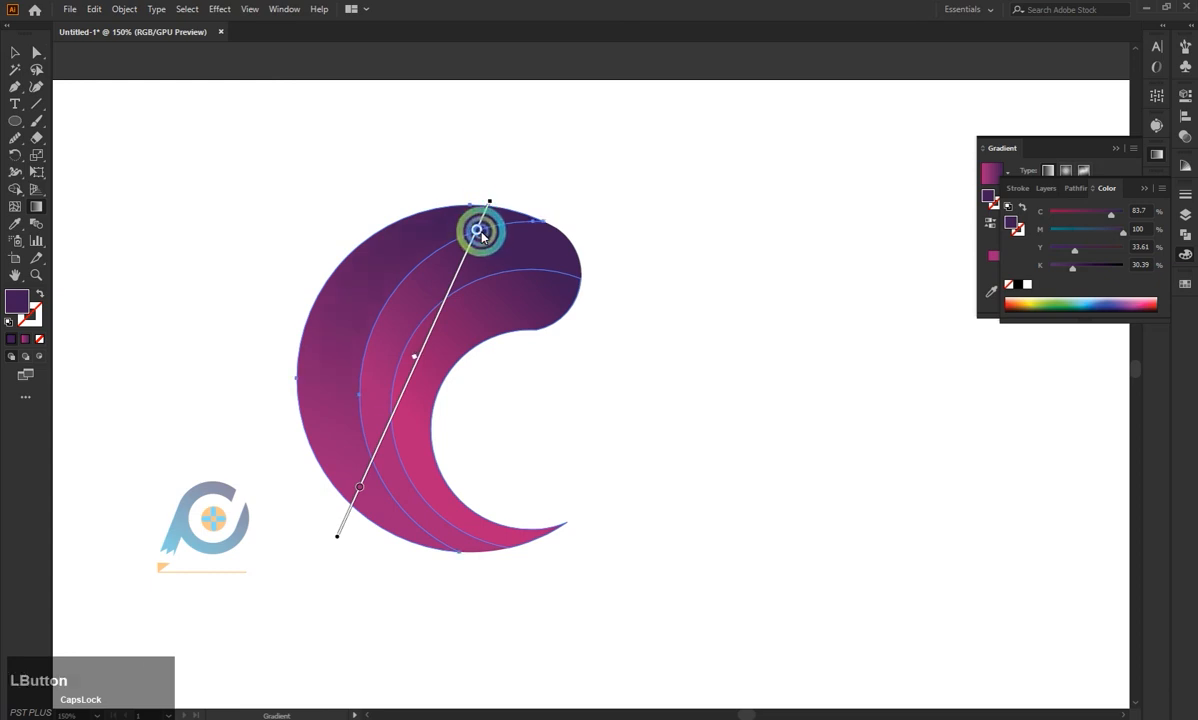
left_click(89, 98)
left_click(15, 51)
left_click(142, 177)
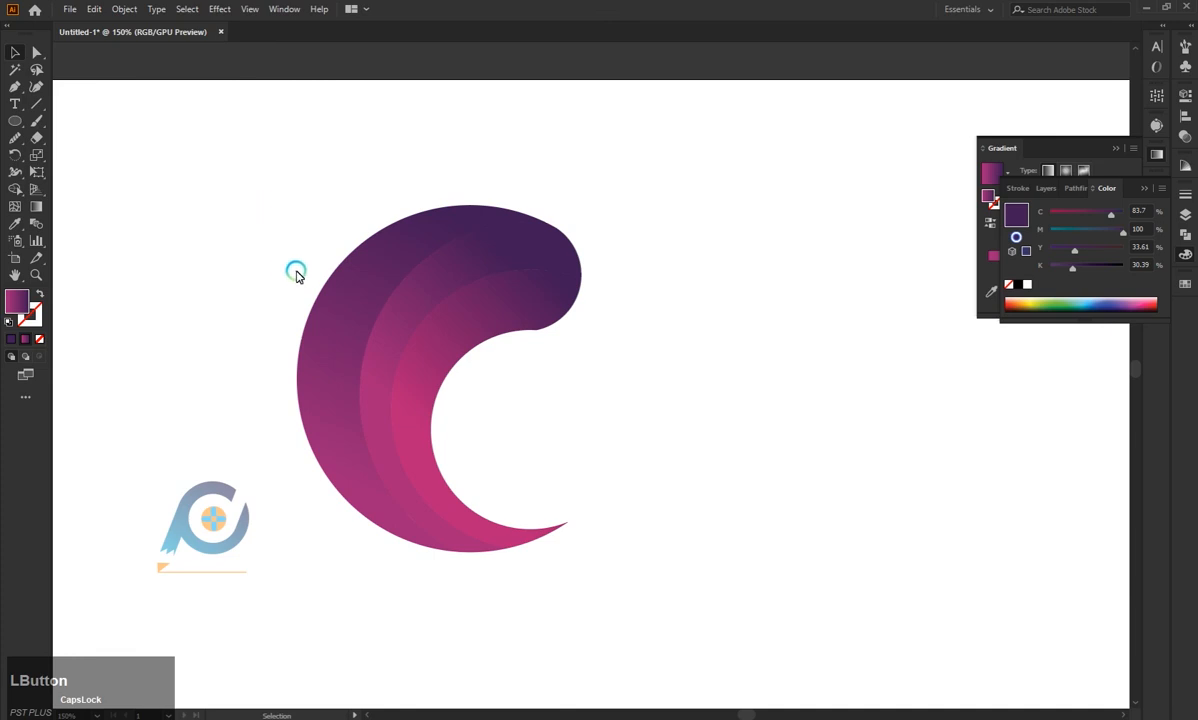
- Offset the paths of all the crescent's bands by 0.1 px with miter joins and a miter limit of 4
left_click_drag(158, 196, 730, 564)
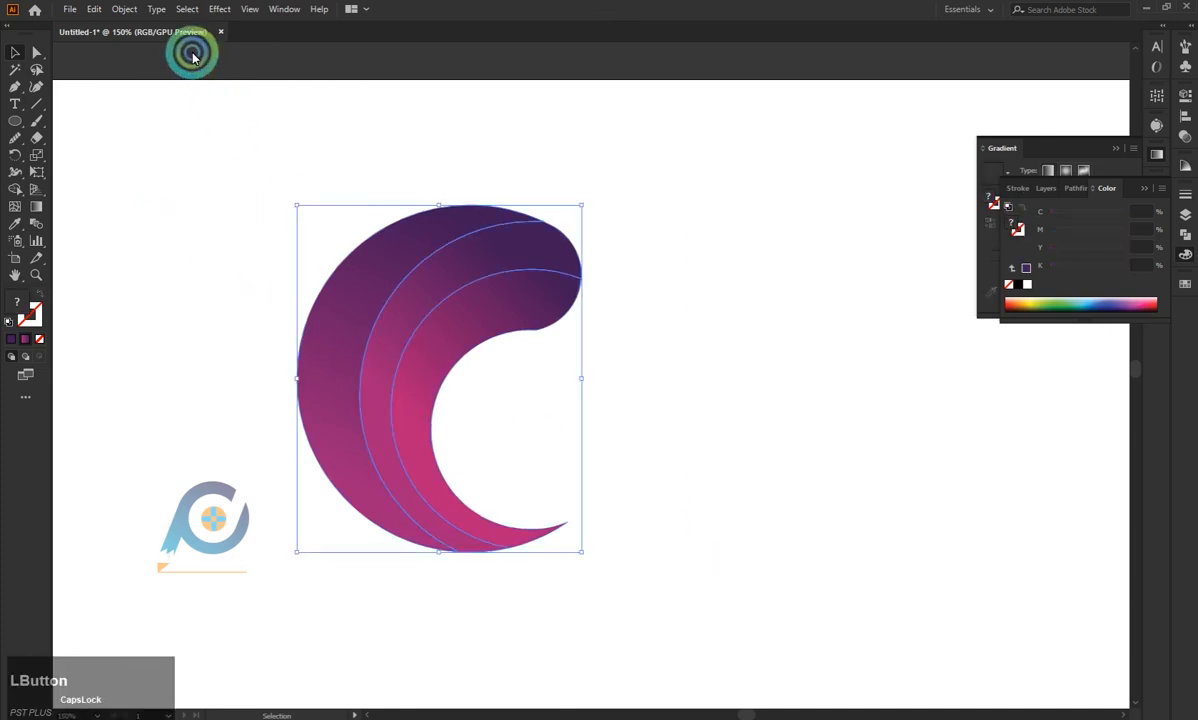
left_click(122, 12)
mouse_move(267, 346)
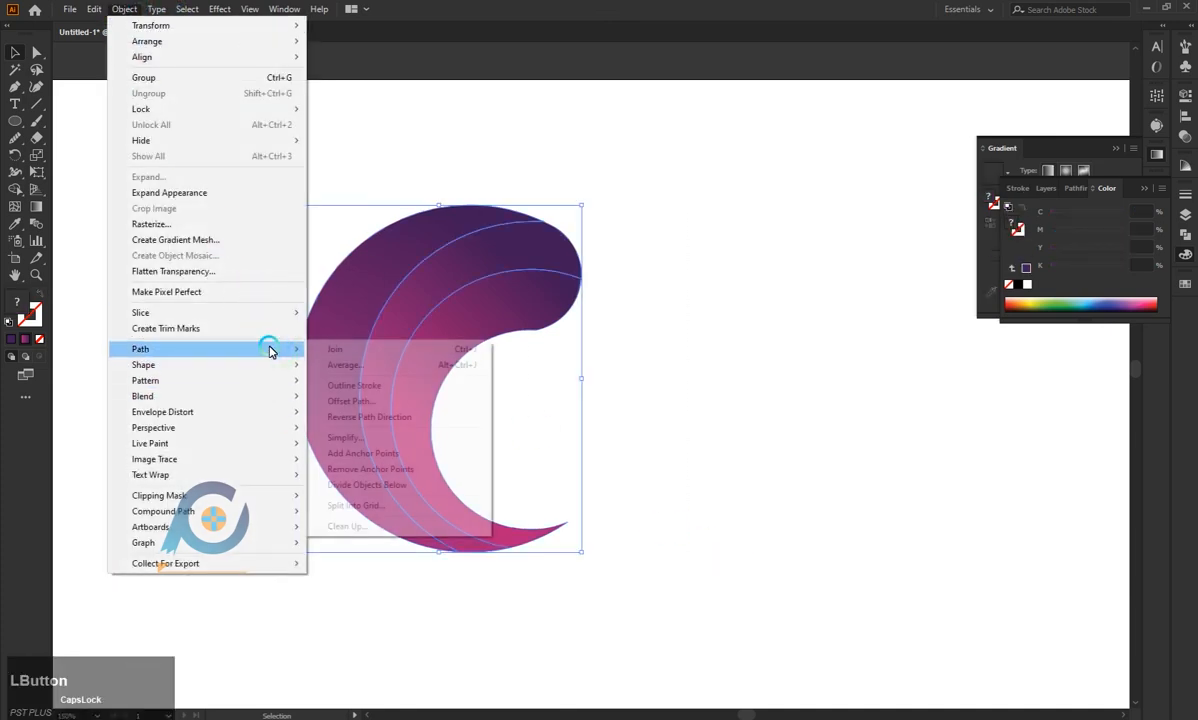
left_click(358, 401)
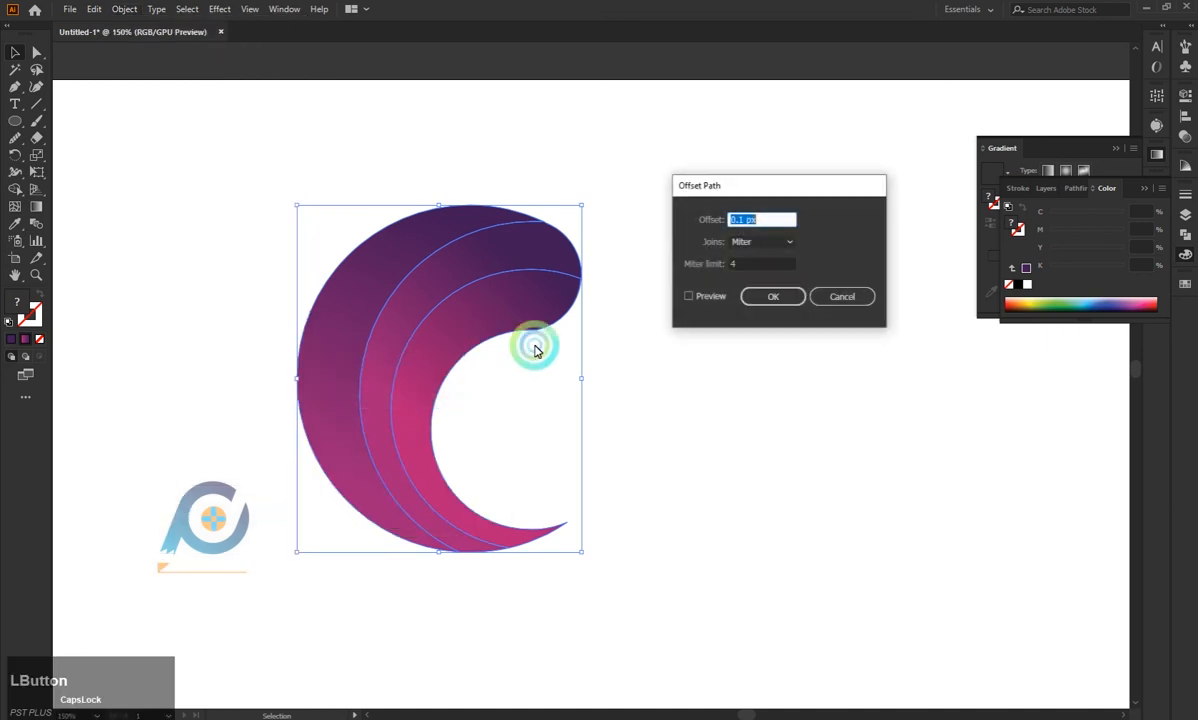
left_click(752, 298)
left_click(714, 345)
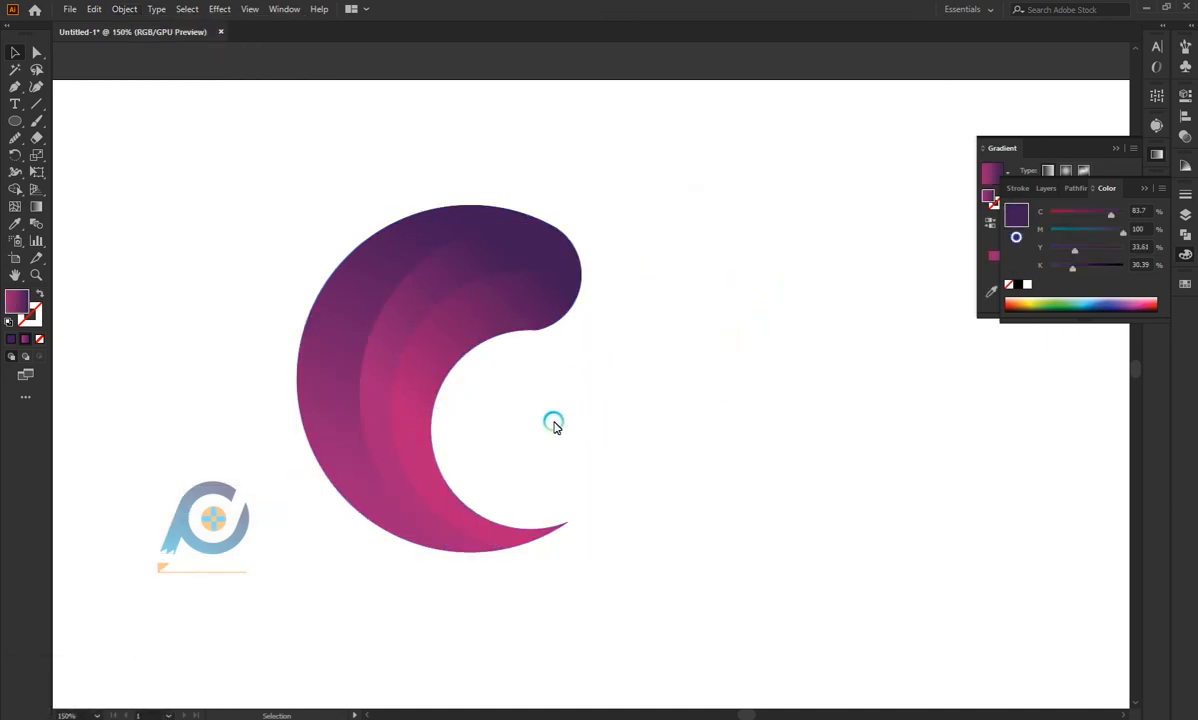
- Select all pieces of the crescent, including the offset paths, and group them
scroll(554, 426, "down", 1, "alt")
scroll(625, 408, "down", 1, "alt")
scroll(604, 409, "down", 2)
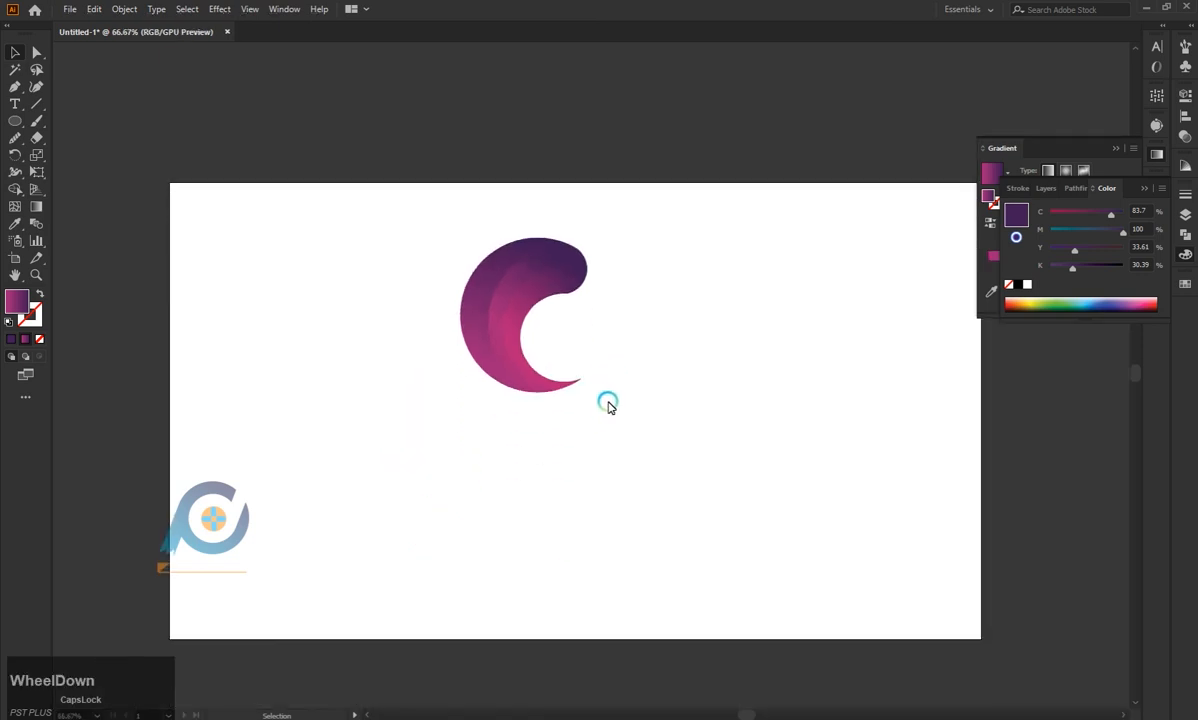
scroll(607, 401, "up", 1, "alt")
scroll(679, 313, "down", 1)
scroll(667, 317, "down", 1, "alt")
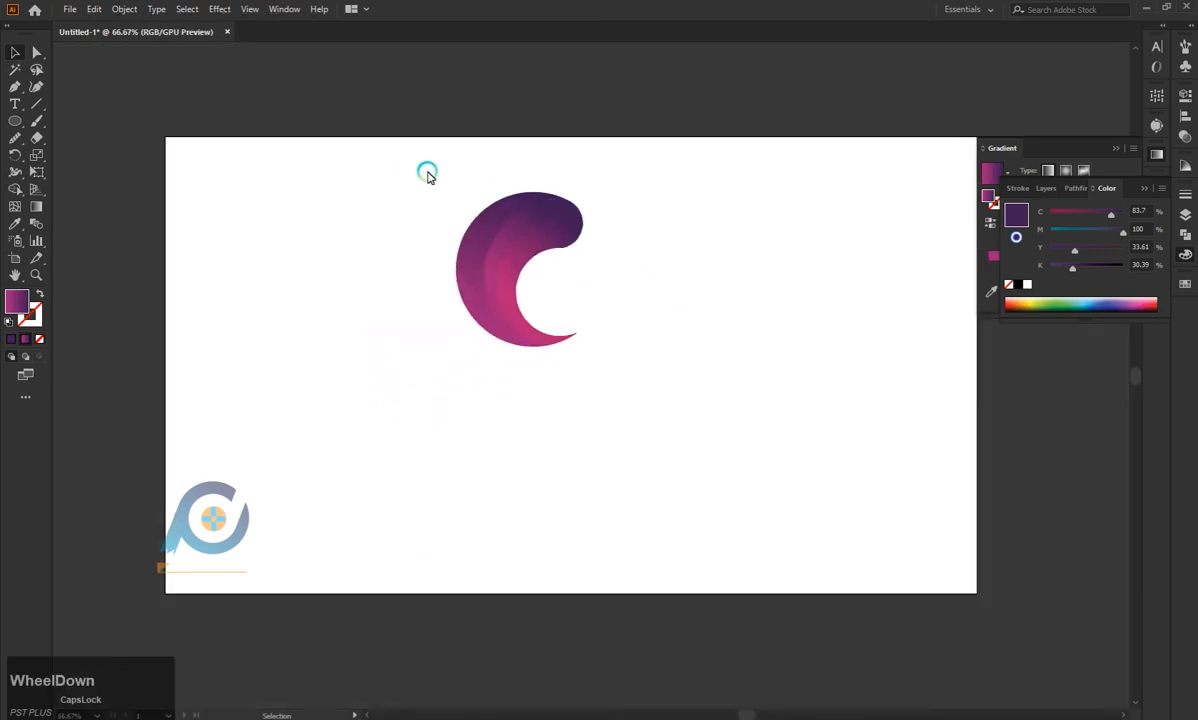
left_click_drag(427, 175, 575, 345)
key("ctrl")
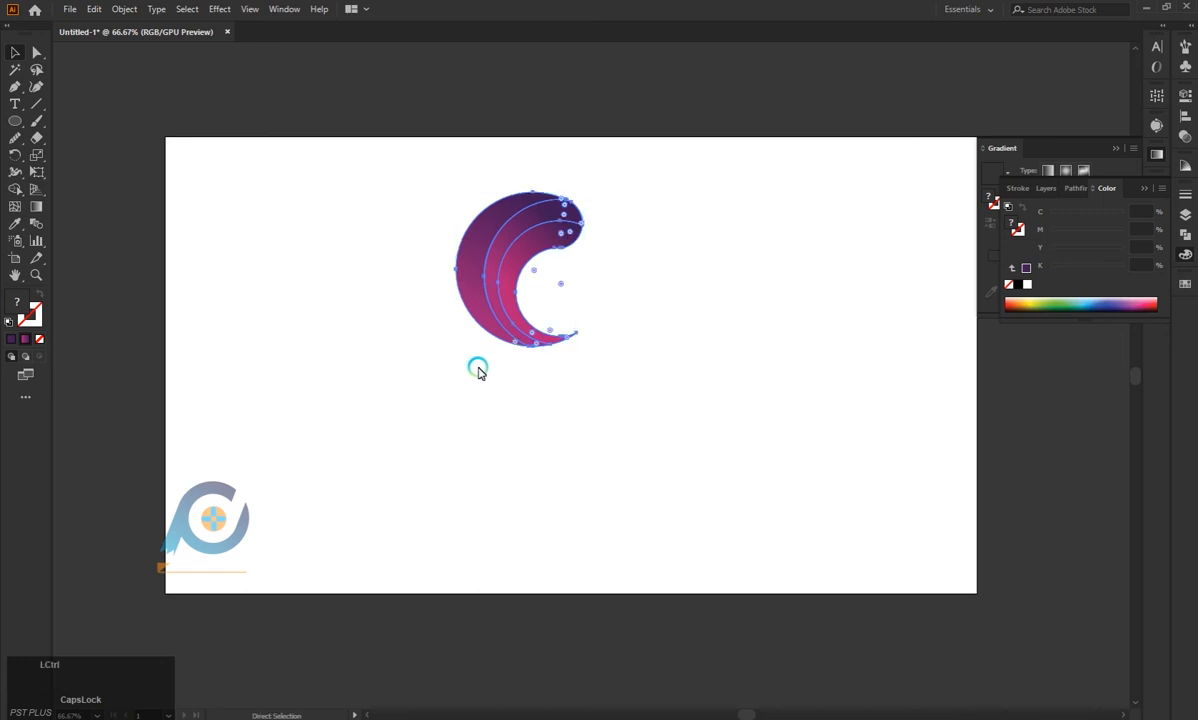
left_click_drag(495, 282, 519, 355)
left_click(647, 330)
left_click(685, 337)
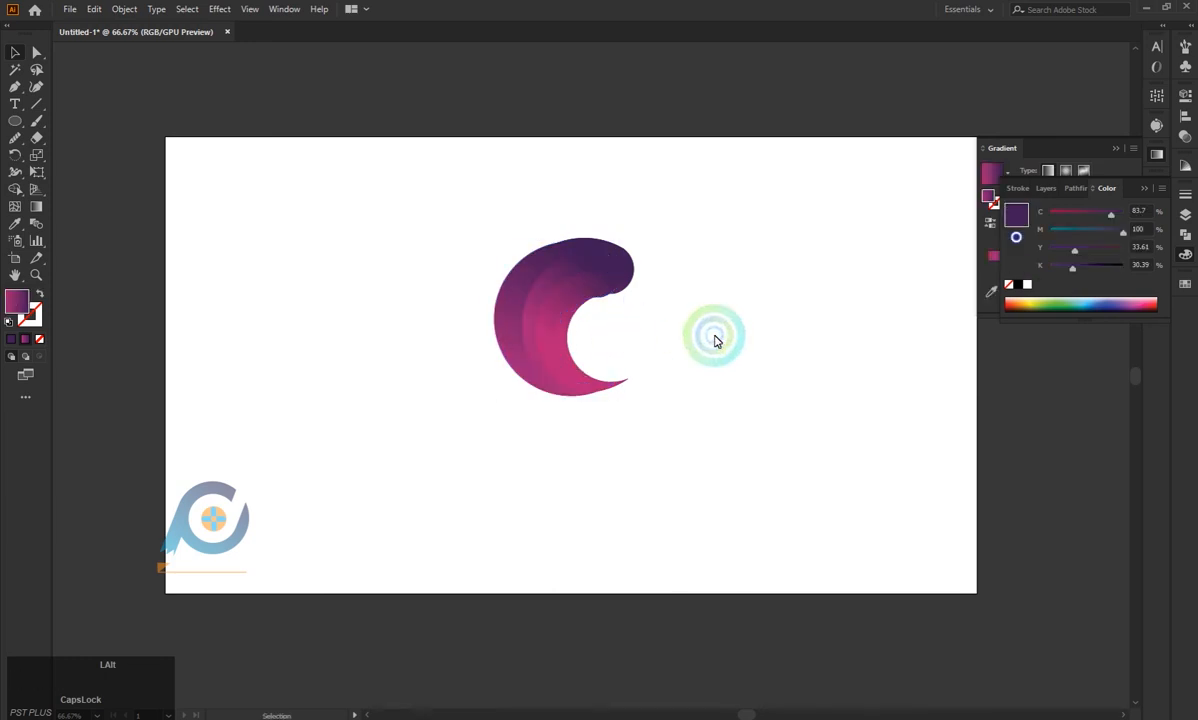
scroll(714, 338, "up", 1)
key("ctrl+z")
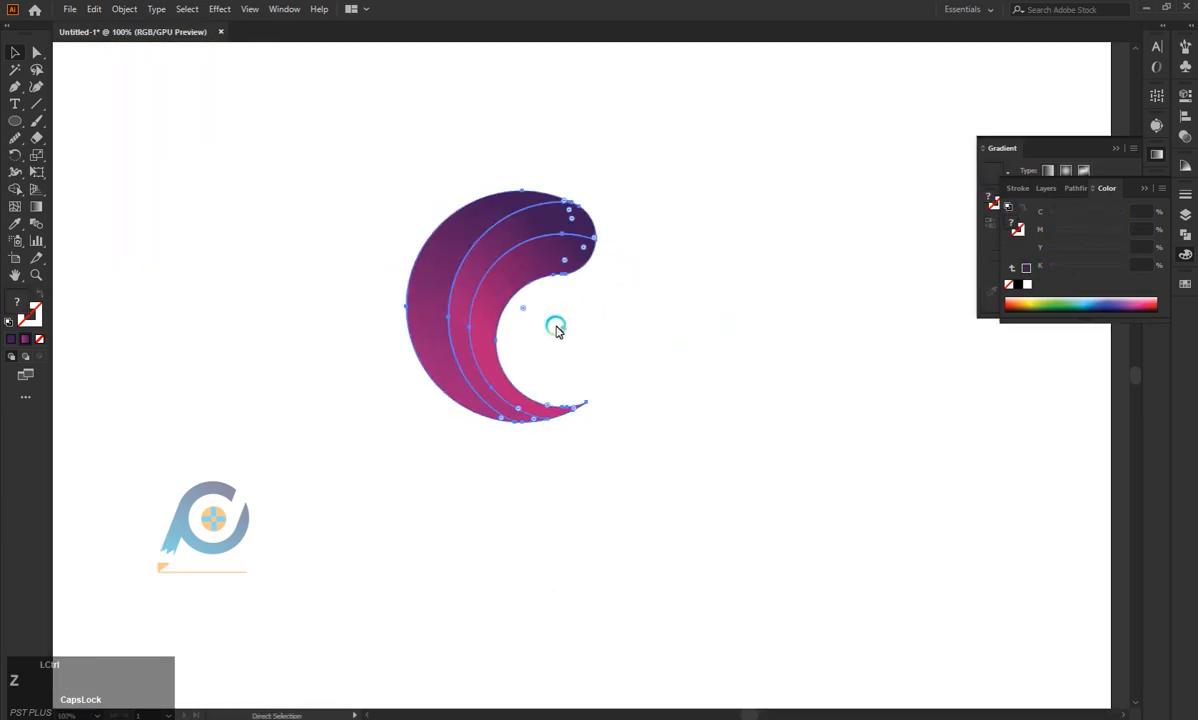
left_click(713, 346)
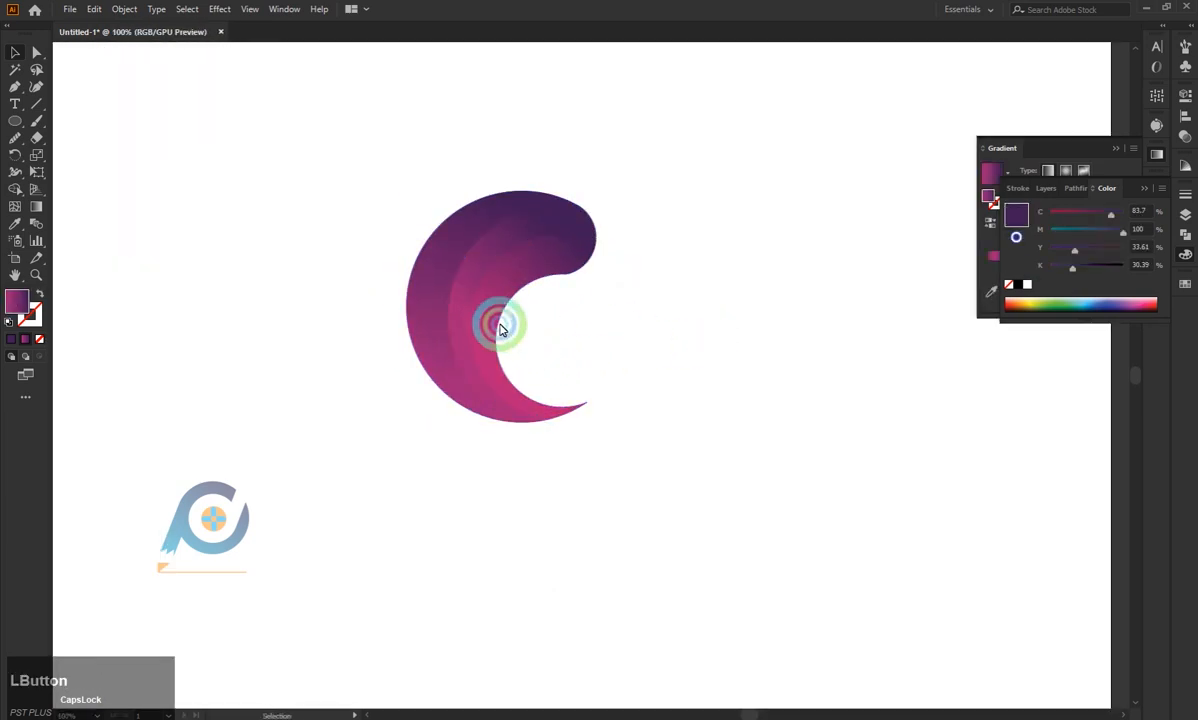
- Duplicate the grouped crescent directly below the original, with the copy's upper edge meeting the original's lower edge
left_click(484, 316)
left_click_drag(484, 316, 511, 551, "alt")
scroll(505, 520, "down", 4)
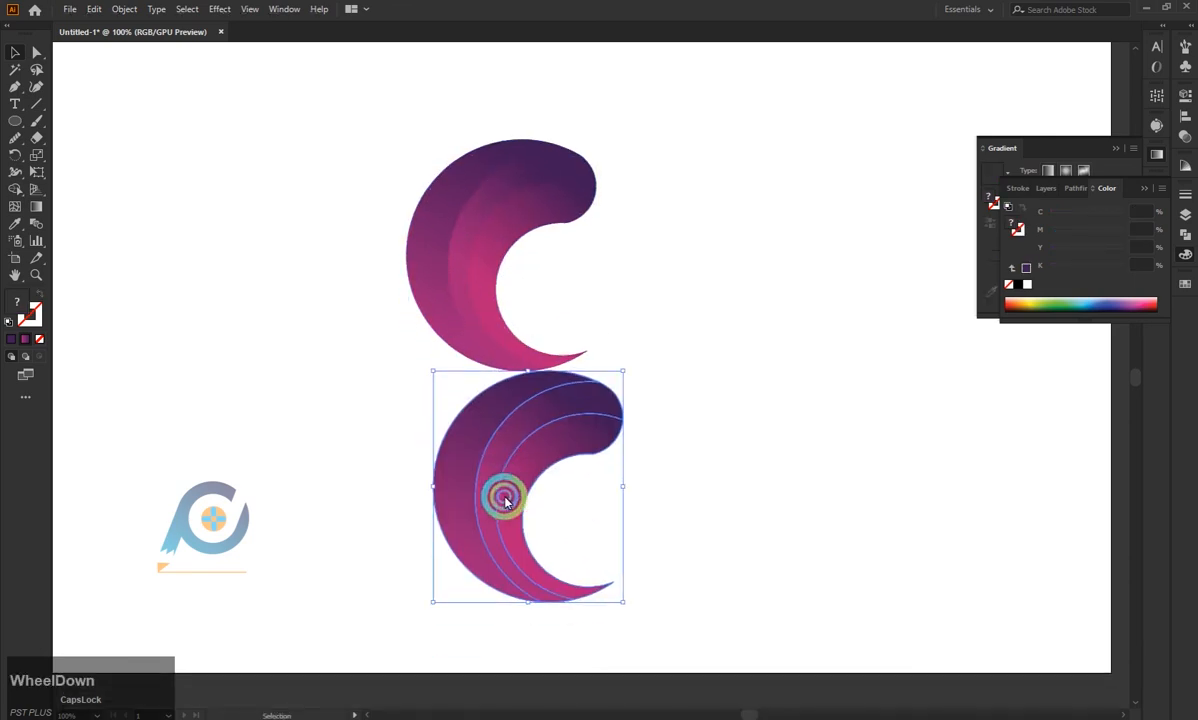
- Reflect the lower crescent copy across the horizontal axis so it mirrors the original
right_click(499, 386)
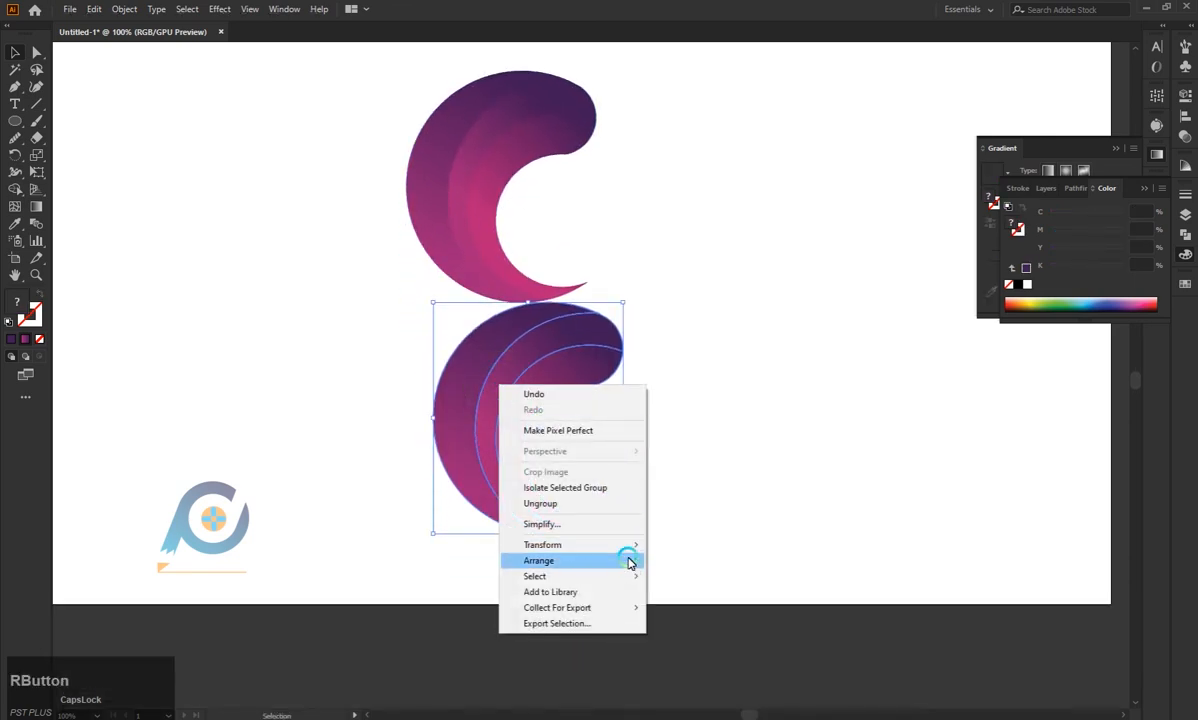
mouse_move(625, 545)
left_click(701, 600)
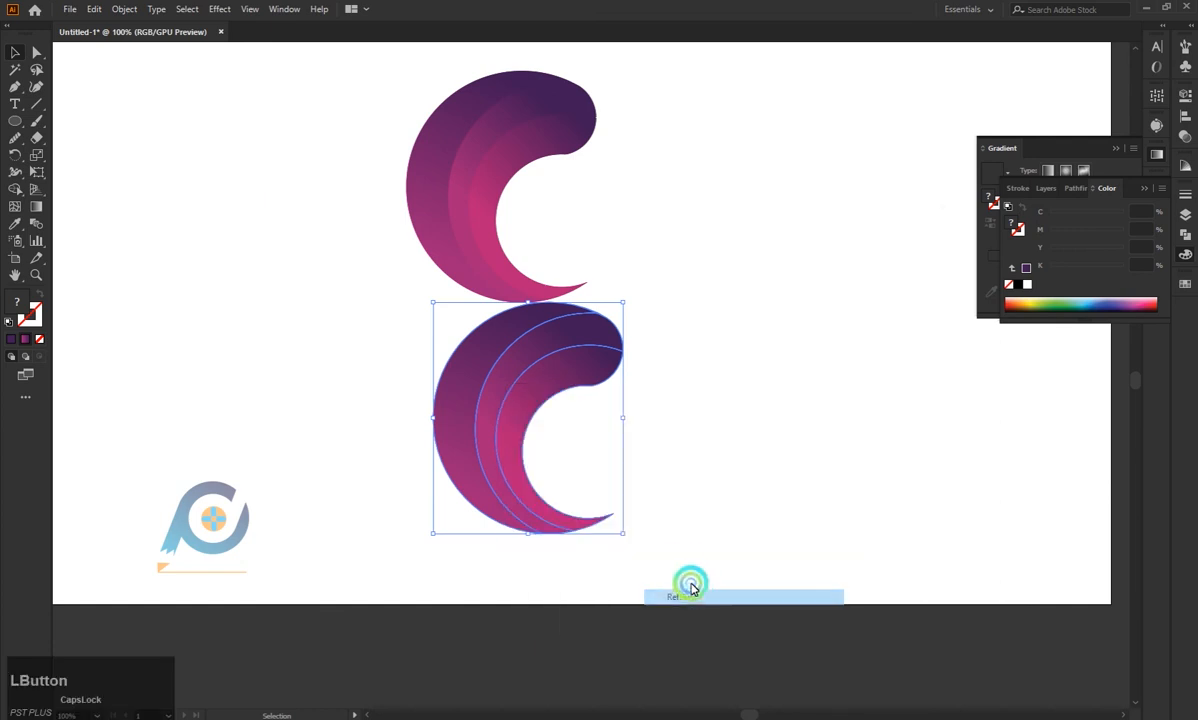
left_click(955, 404)
left_click(977, 283)
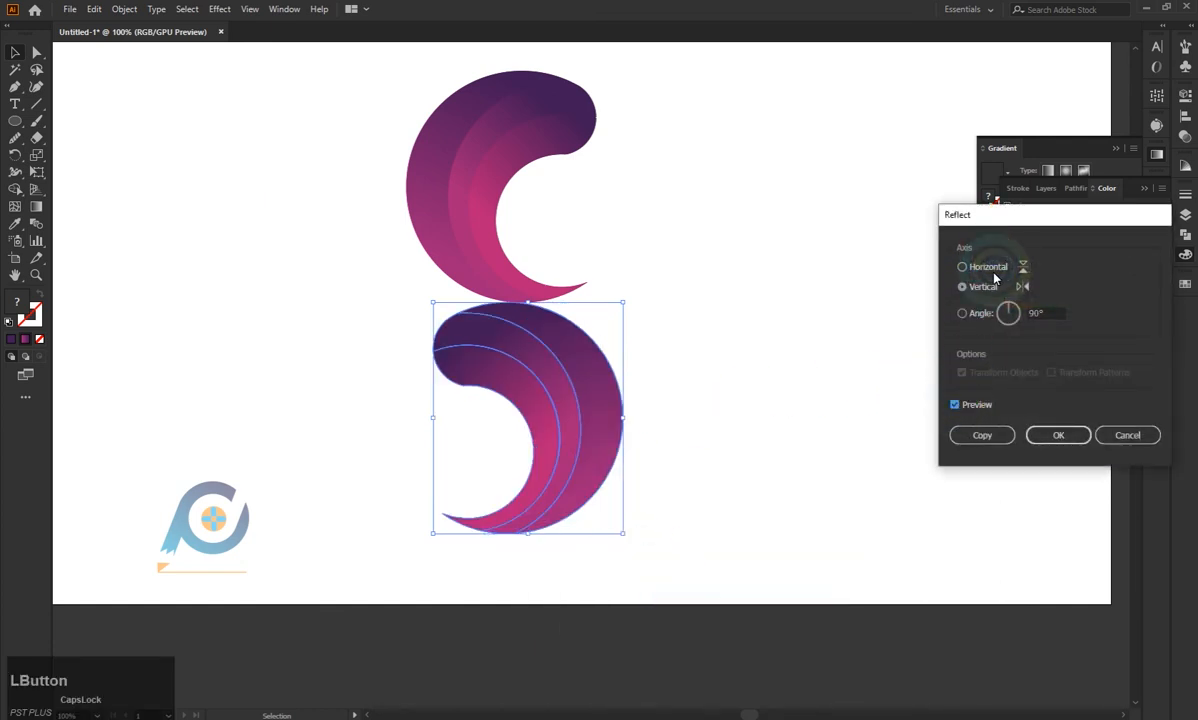
left_click(980, 268)
left_click(1050, 437)
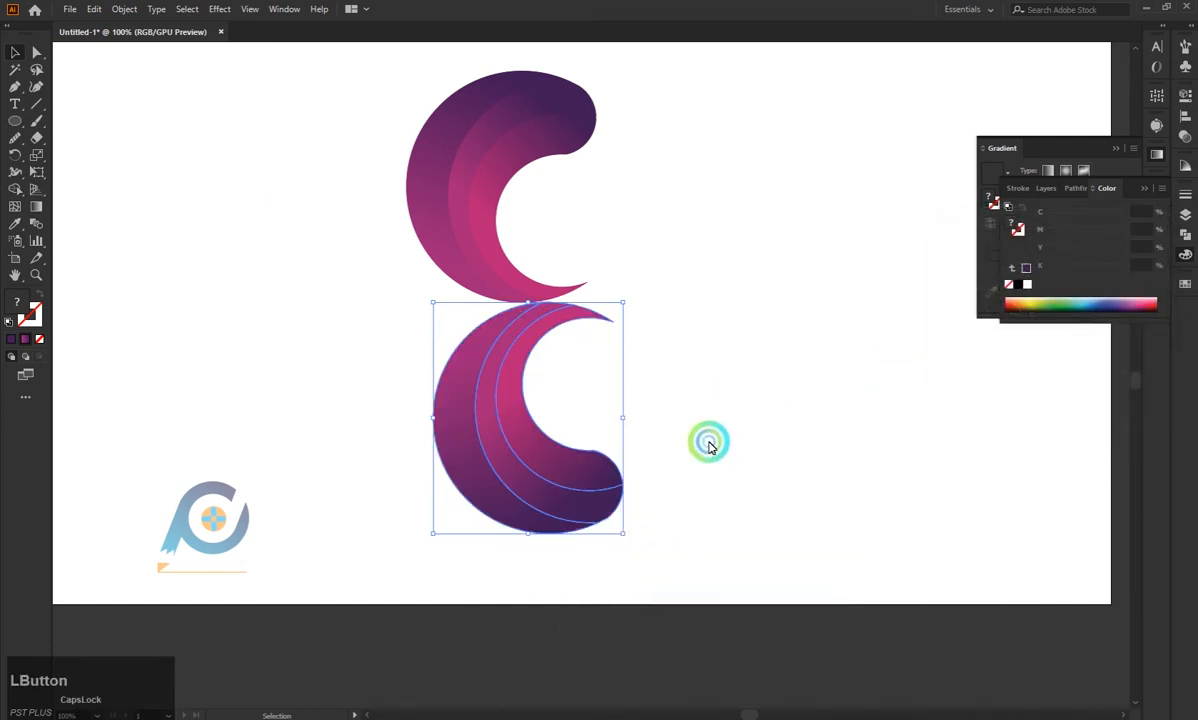
- Enlarge the reflected copy proportionally to about 319 × 389 px and move it about 83 px left and 5 px down beneath the original crescent
left_click_drag(626, 538, 717, 646)
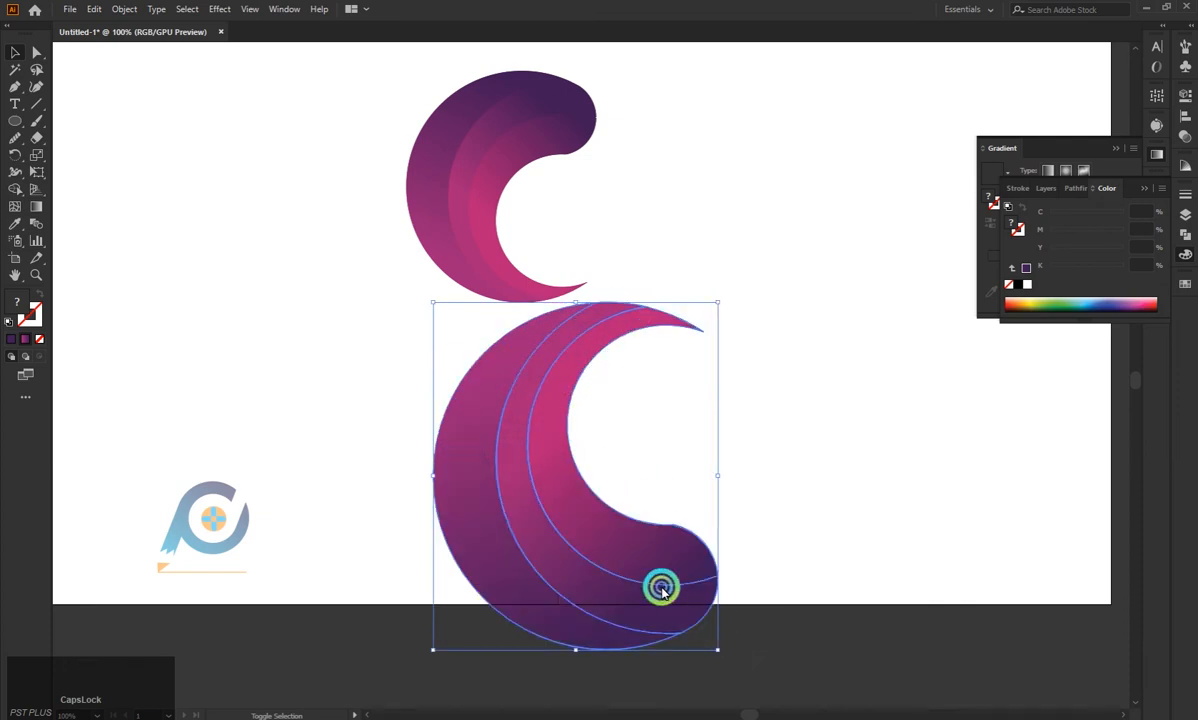
left_click_drag(590, 535, 508, 541)
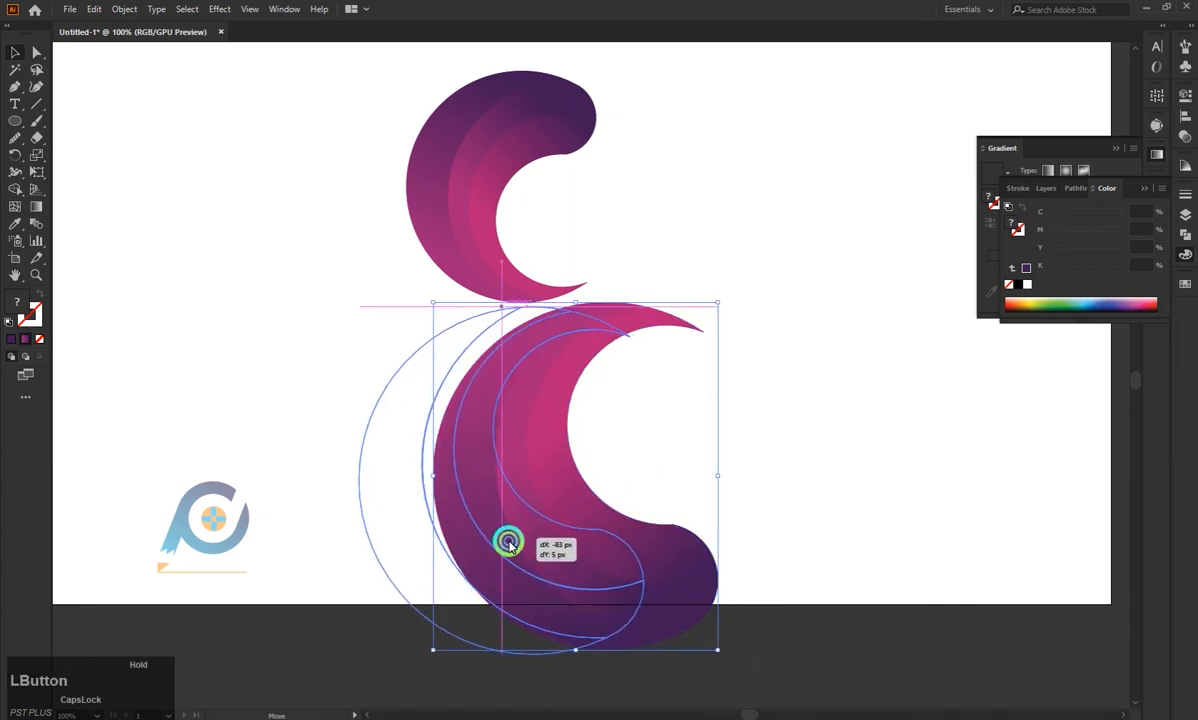
left_click(680, 445)
left_click(474, 388)
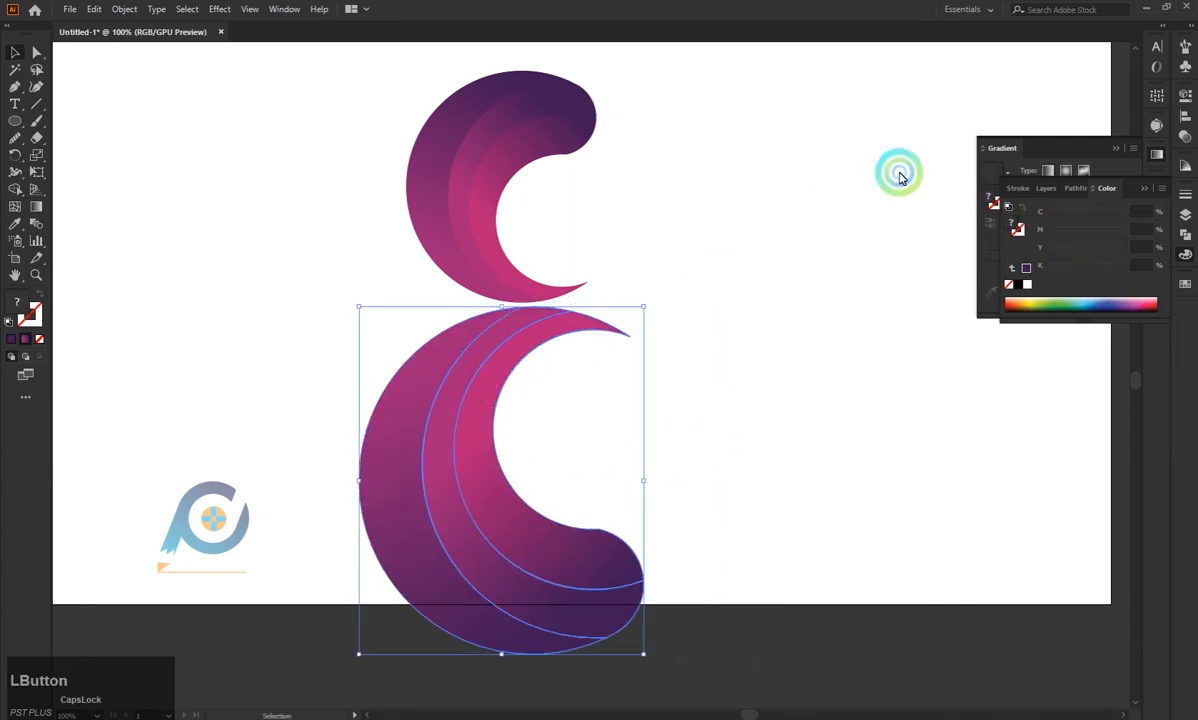
- Set the opacity of the enlarged reflected crescent to 20% and deselect it
left_click(1187, 88)
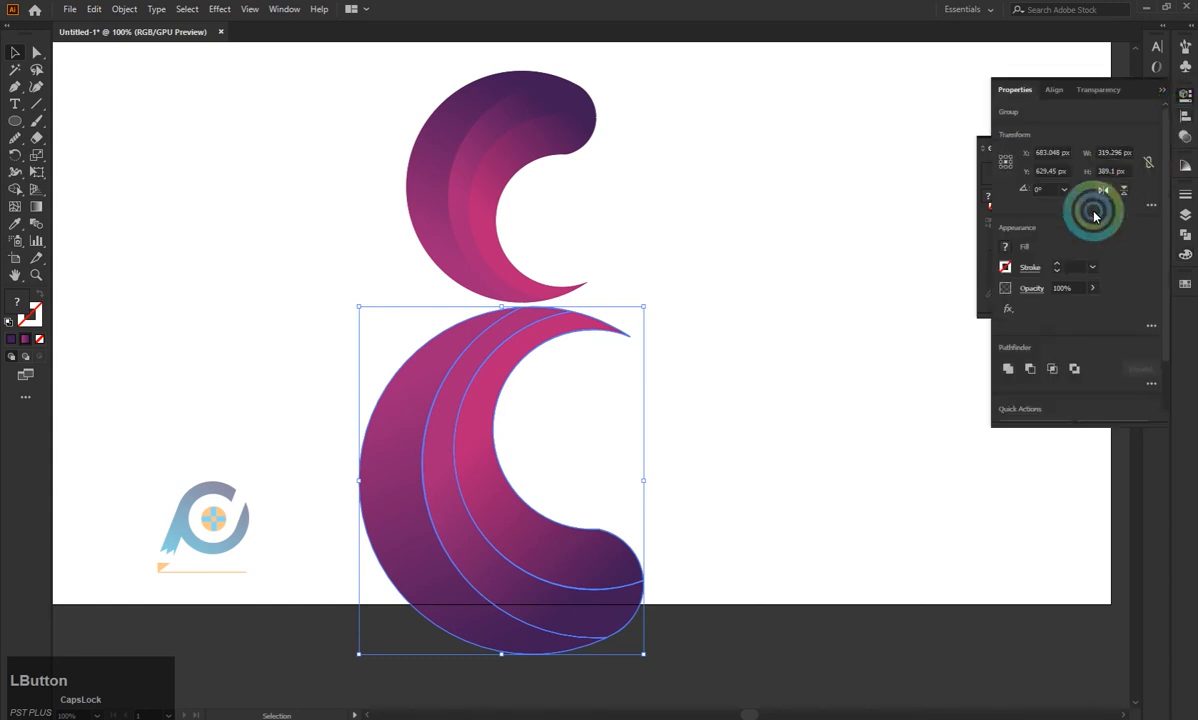
left_click(1063, 288)
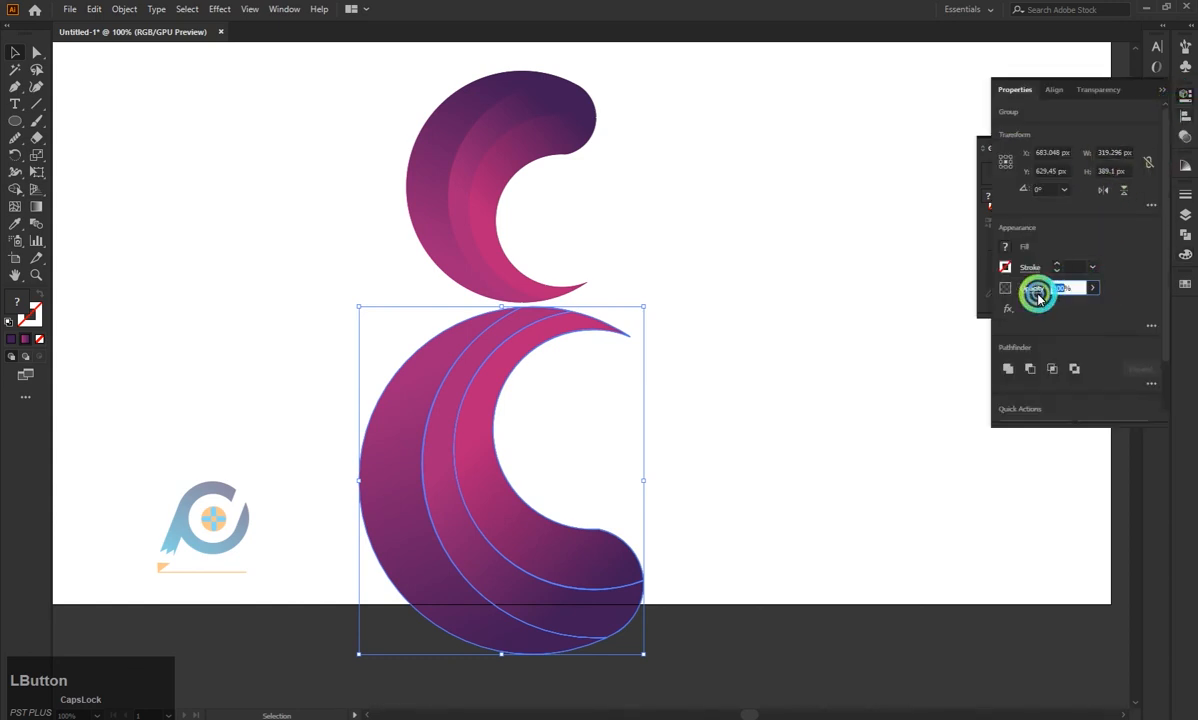
type("2")
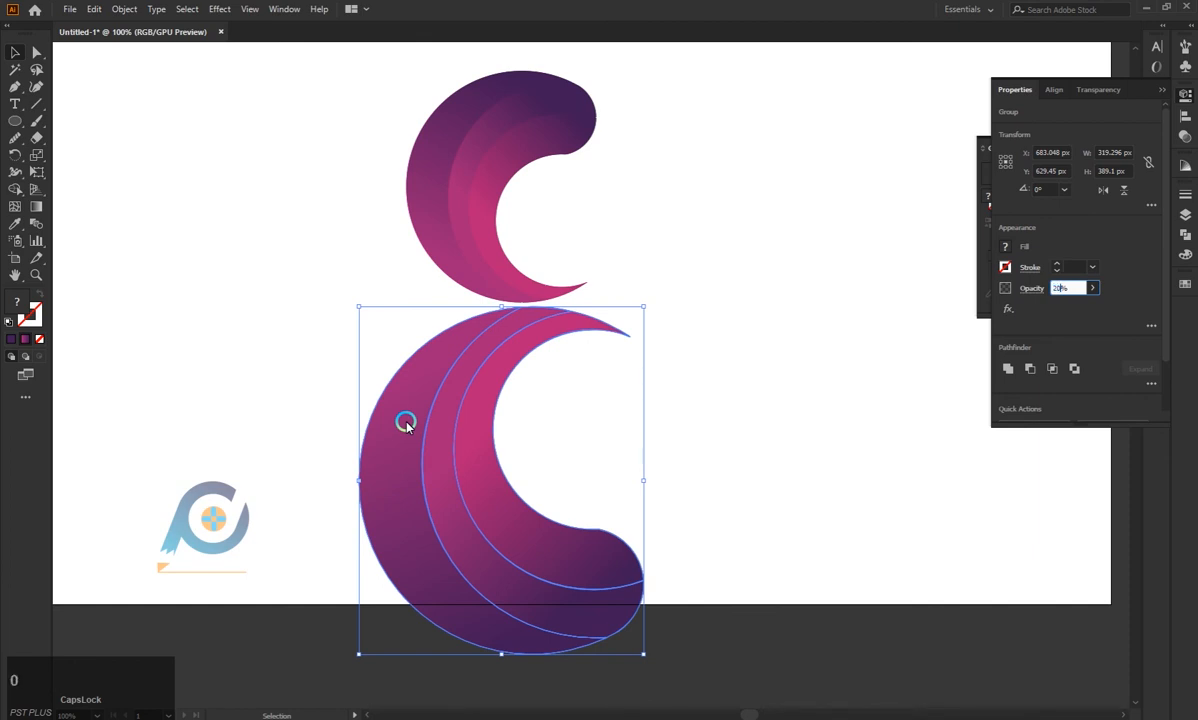
type("0")
left_click(876, 307)
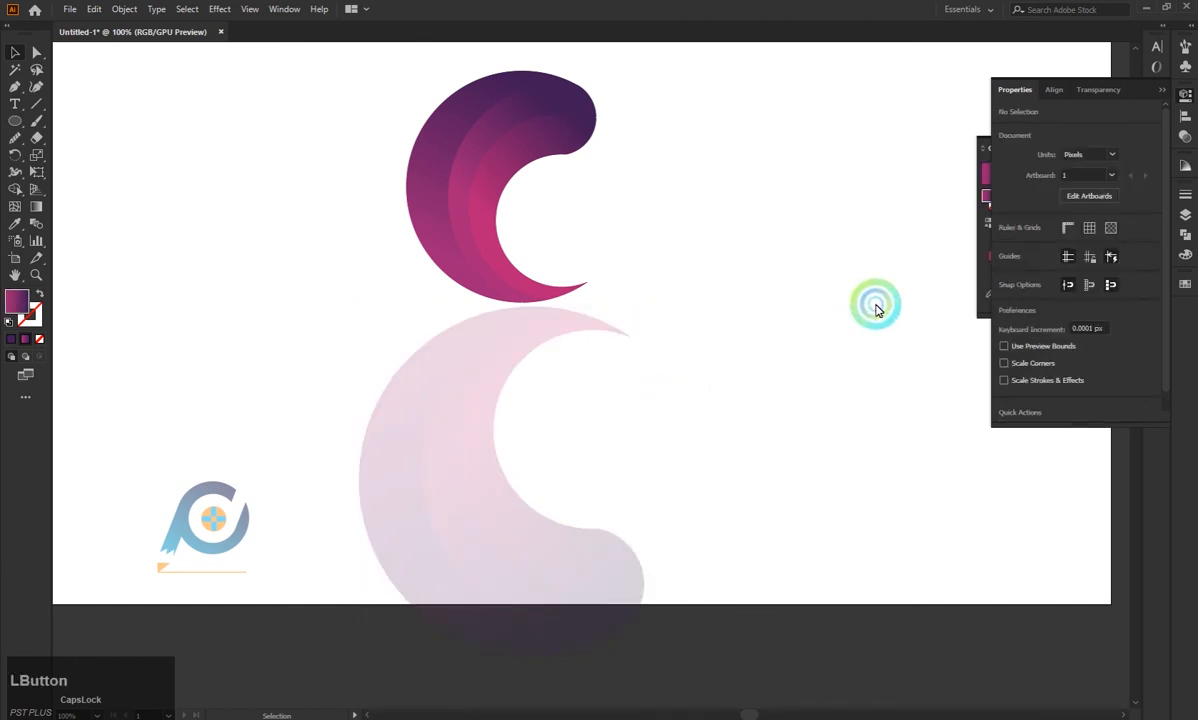
scroll(700, 373, "up", 2)
scroll(663, 428, "down", 1)
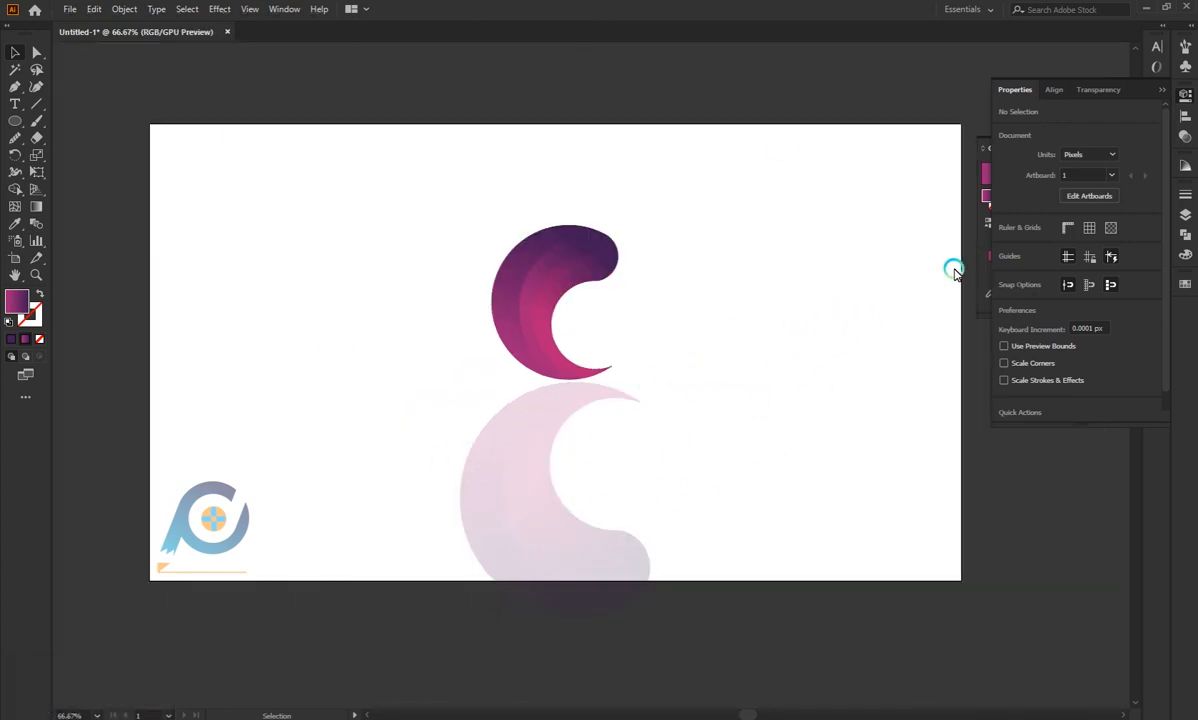
left_click(1160, 89)
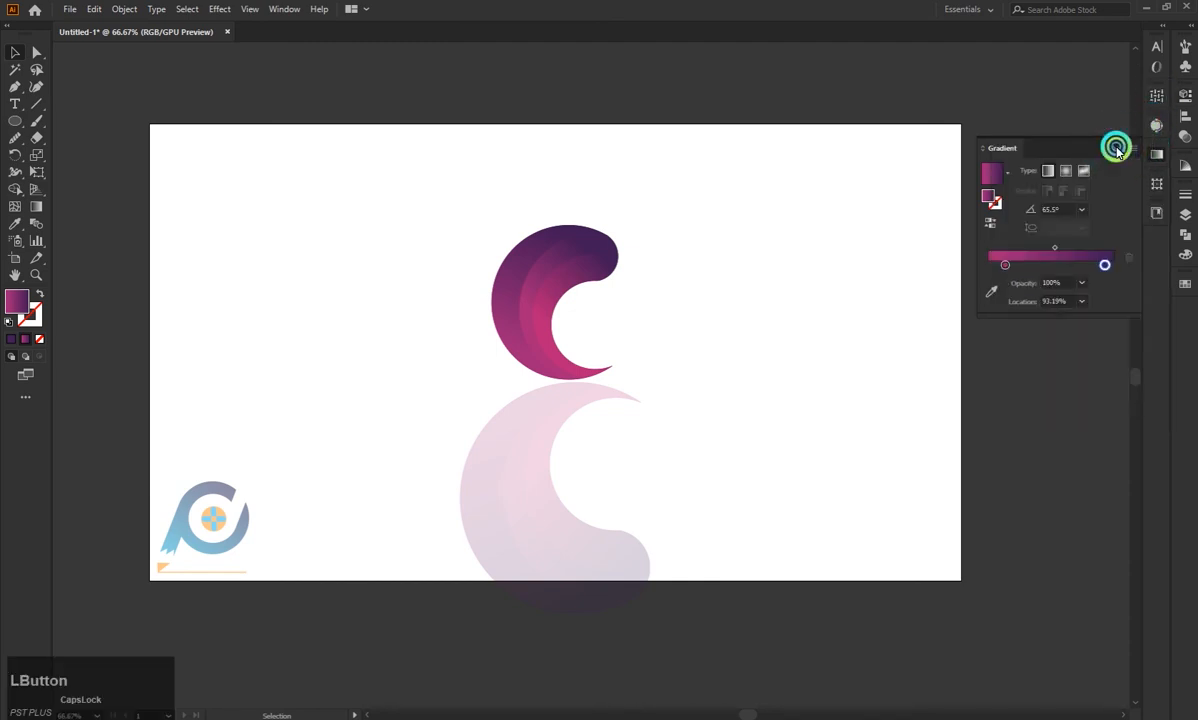